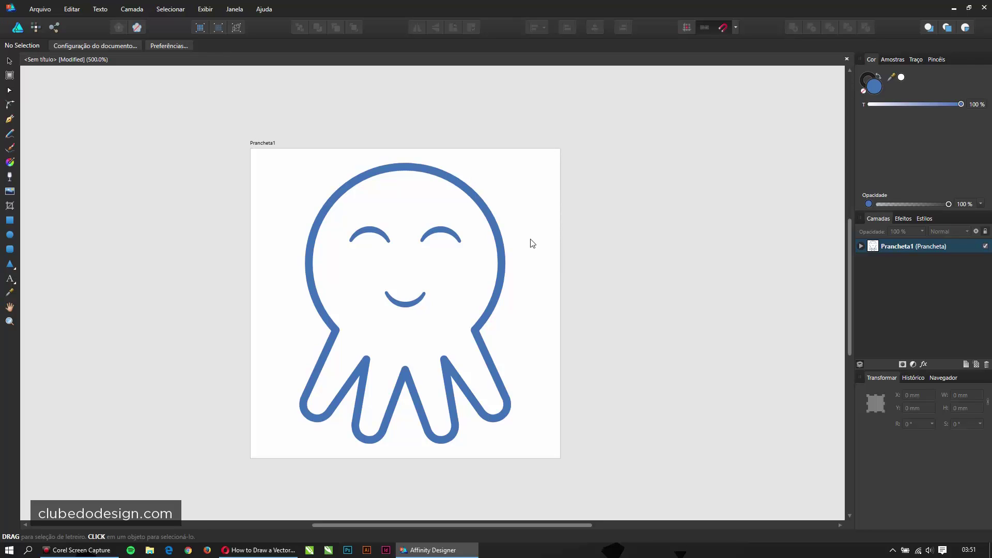
# Display the program's version information and close it again
pyautogui.click(274, 16)
pyautogui.click(271, 61)
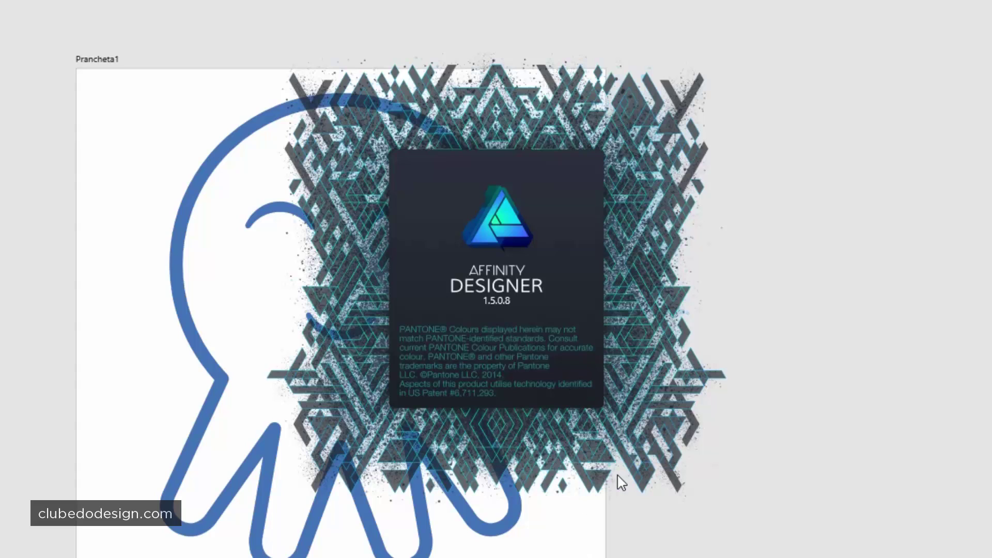
pyautogui.click(660, 540)
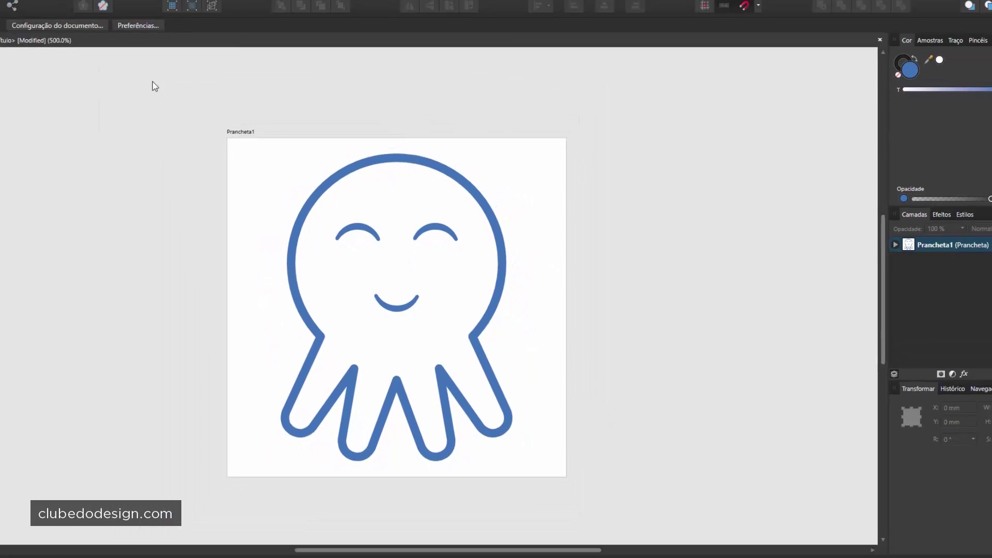
# Create a new print document of 100 × 100 mm in CMYK/8 at 300 DPI with an artboard, leaving the artboard deselected
pyautogui.click(40, 9)
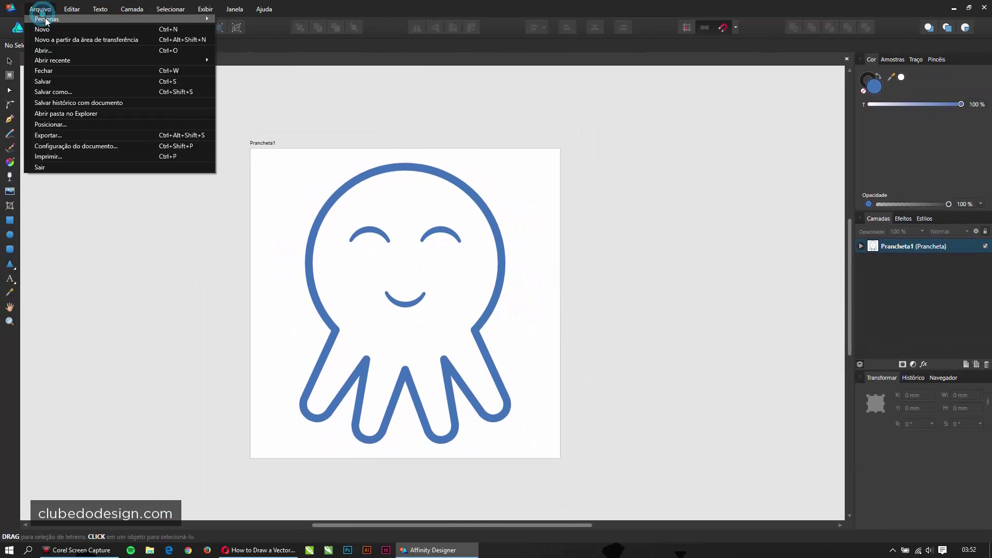
pyautogui.click(47, 28)
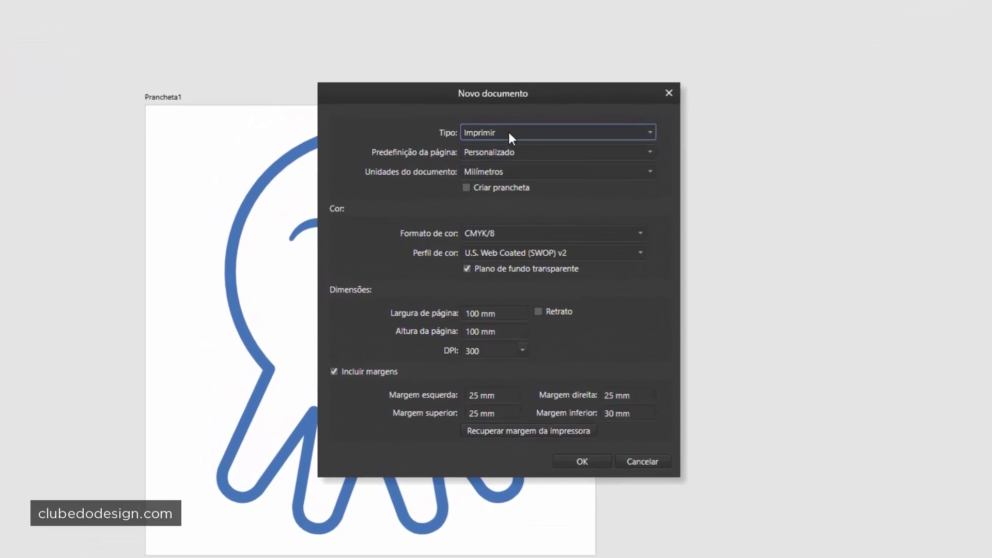
pyautogui.click(500, 167)
pyautogui.click(505, 149)
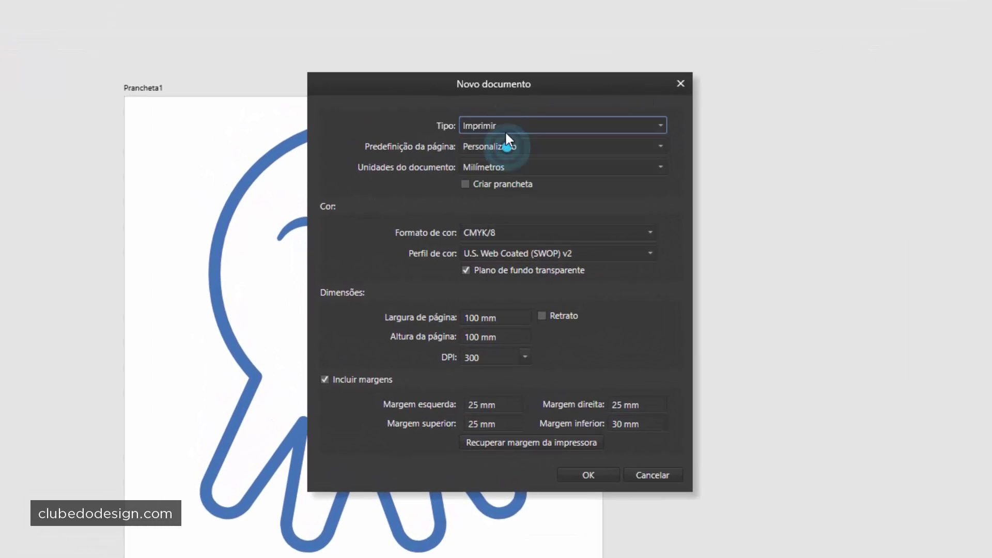
pyautogui.click(481, 186)
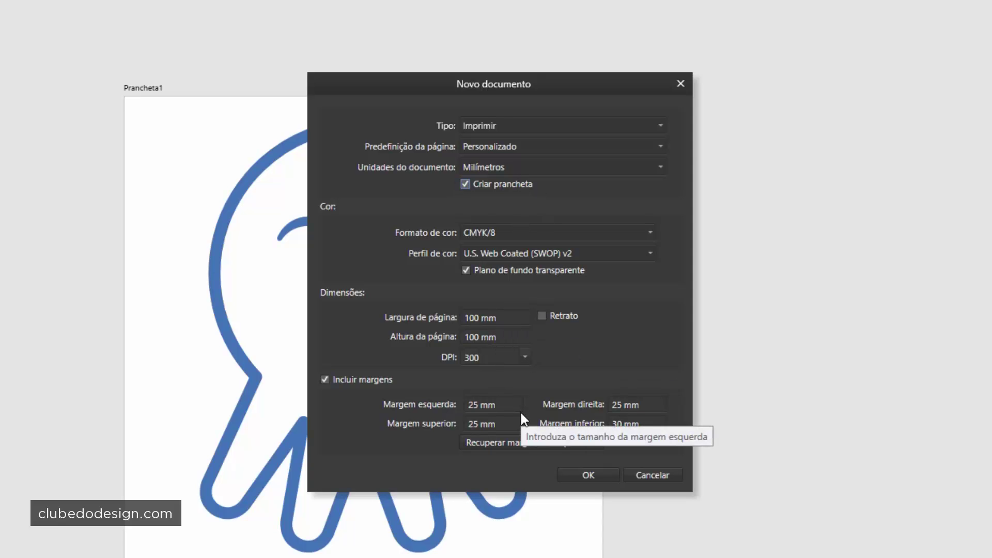
pyautogui.click(572, 474)
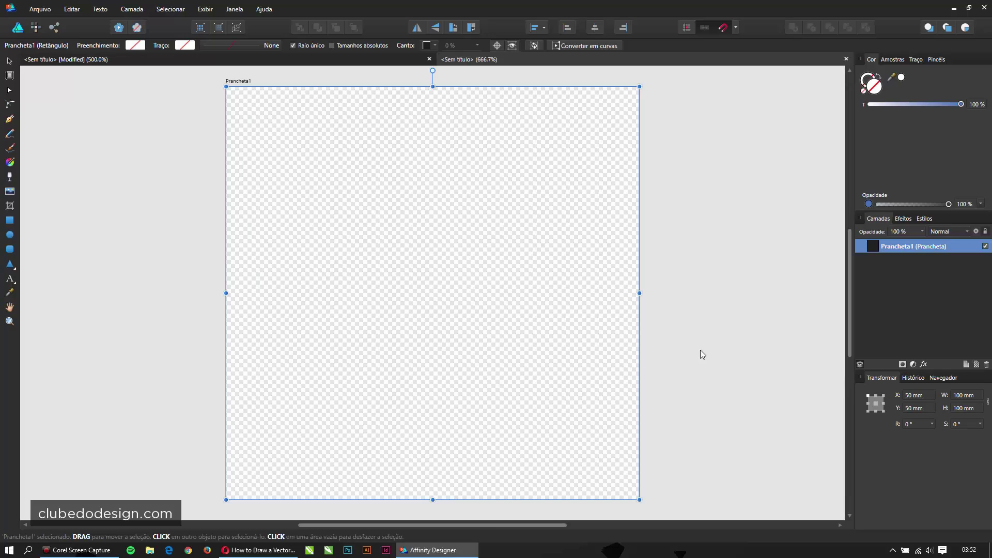
pyautogui.click(728, 341)
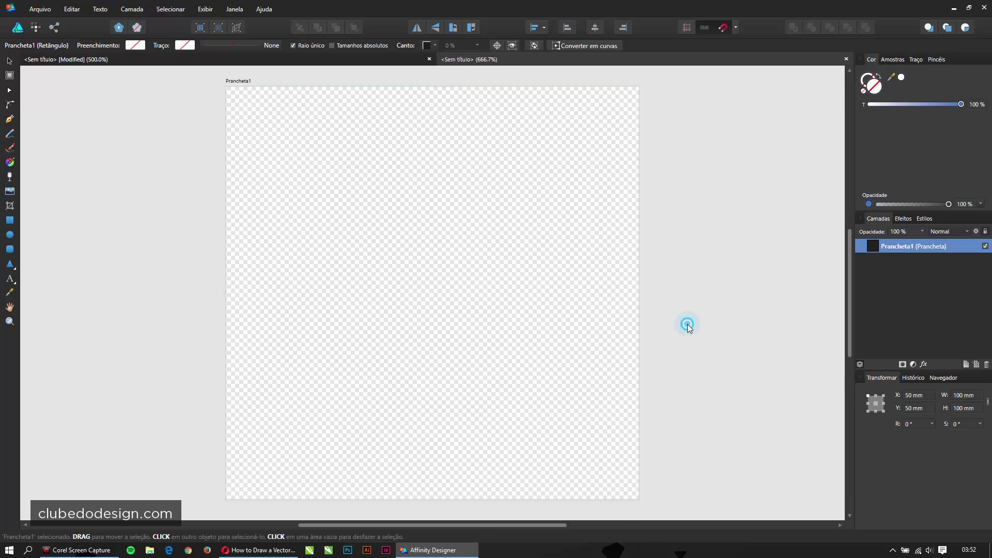
pyautogui.click(687, 324)
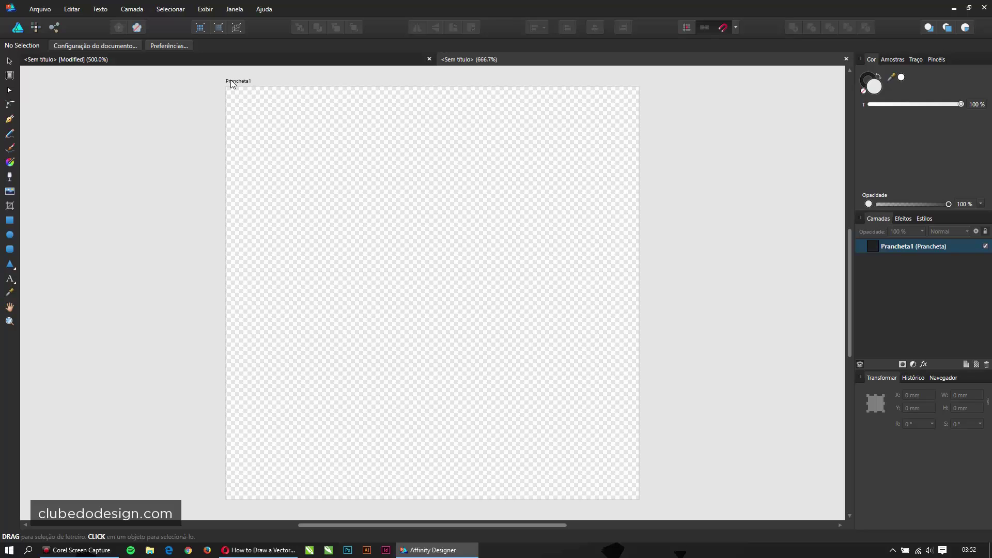
# Show the rulers and customize the tools area to use two columns
pyautogui.click(205, 12)
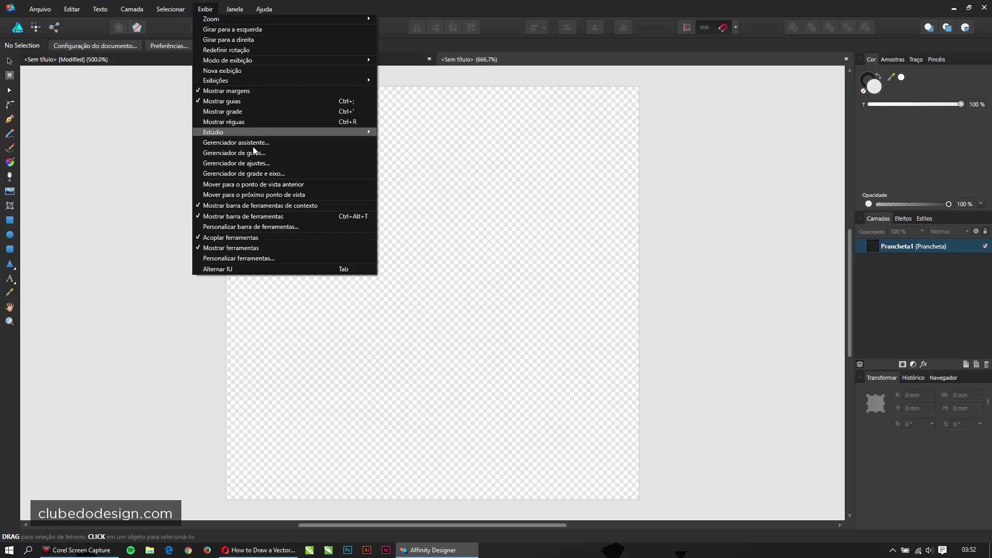
pyautogui.click(236, 124)
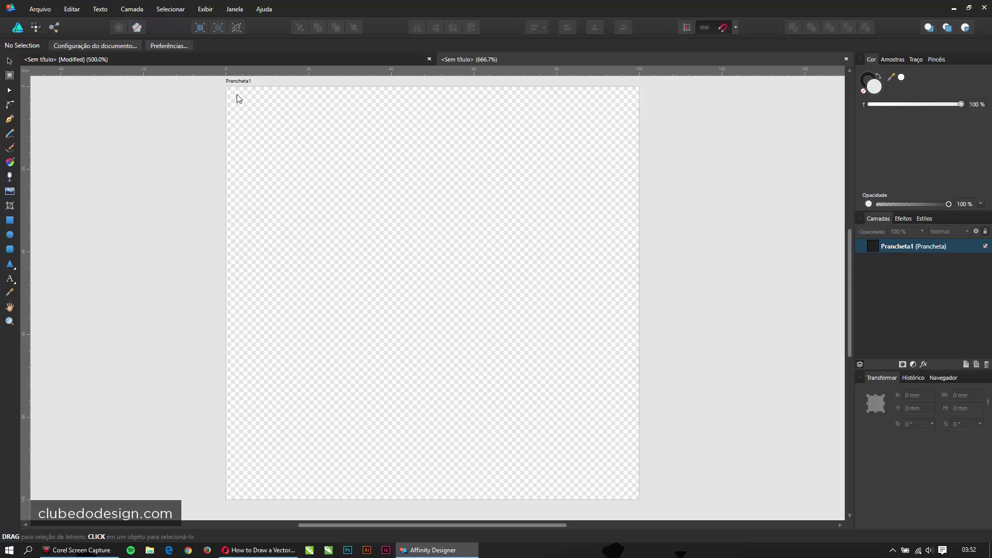
pyautogui.click(210, 10)
pyautogui.click(209, 10)
pyautogui.click(209, 10)
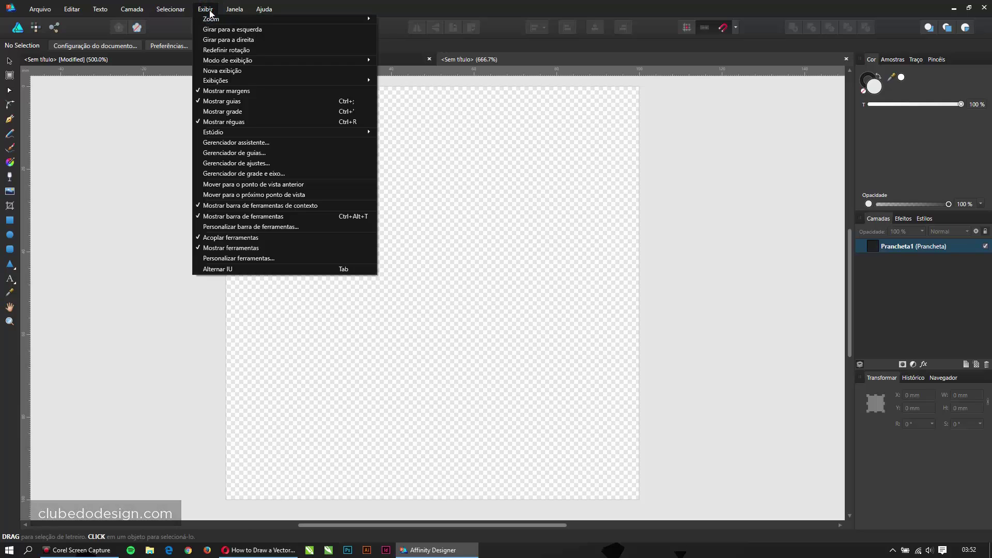
pyautogui.click(246, 259)
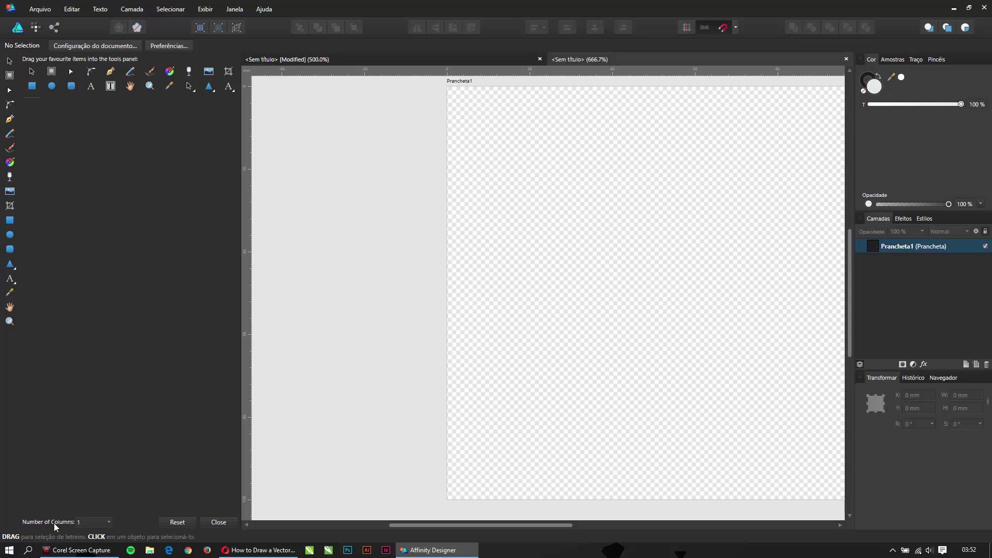
pyautogui.click(95, 522)
pyautogui.click(79, 435)
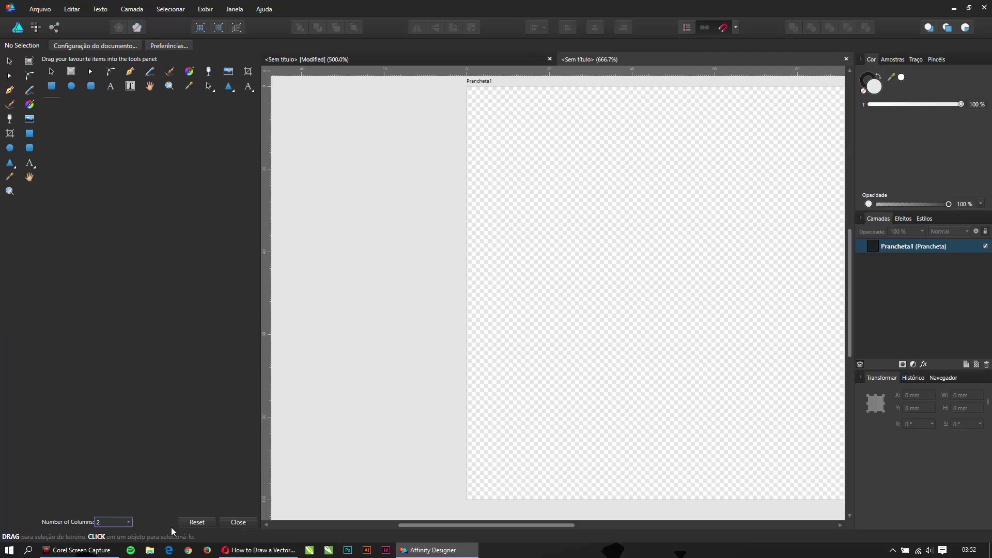
pyautogui.click(237, 522)
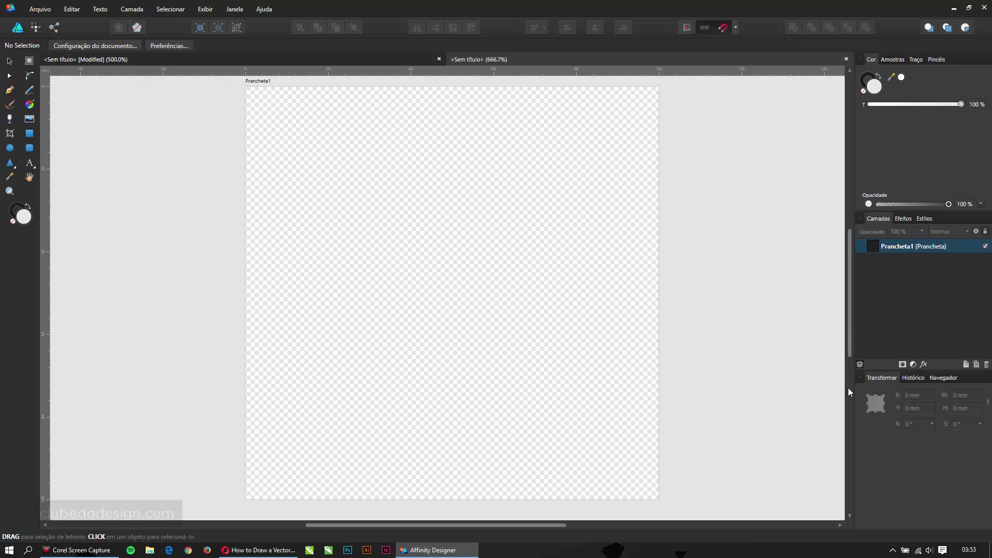
# Undock the Transformar and Camadas panels and attach them into one floating group beside the artboard, with Transformar above Camadas
pyautogui.moveTo(884, 378); pyautogui.dragTo(689, 254)
pyautogui.moveTo(877, 220); pyautogui.dragTo(709, 134)
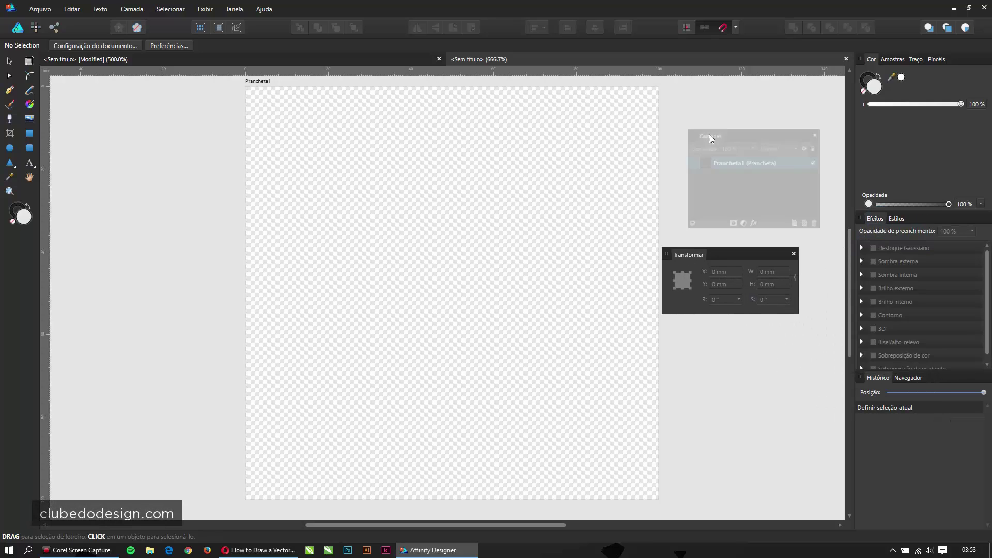
pyautogui.moveTo(693, 253); pyautogui.dragTo(712, 90)
pyautogui.click(727, 201)
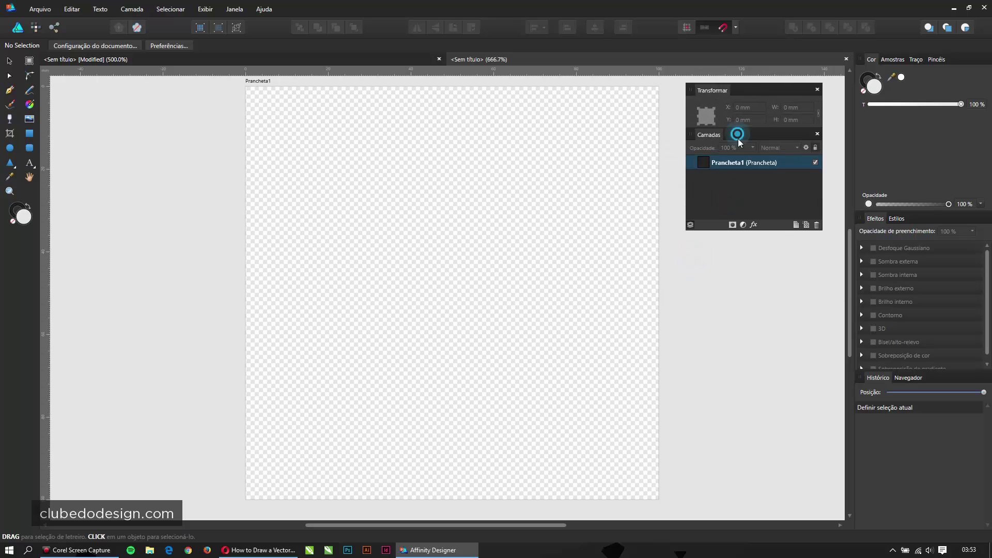
pyautogui.moveTo(737, 135)
pyautogui.mouseDown()
pyautogui.moveTo(754, 215)
pyautogui.moveTo(739, 147)
pyautogui.mouseUp()
pyautogui.moveTo(756, 92); pyautogui.dragTo(771, 108)
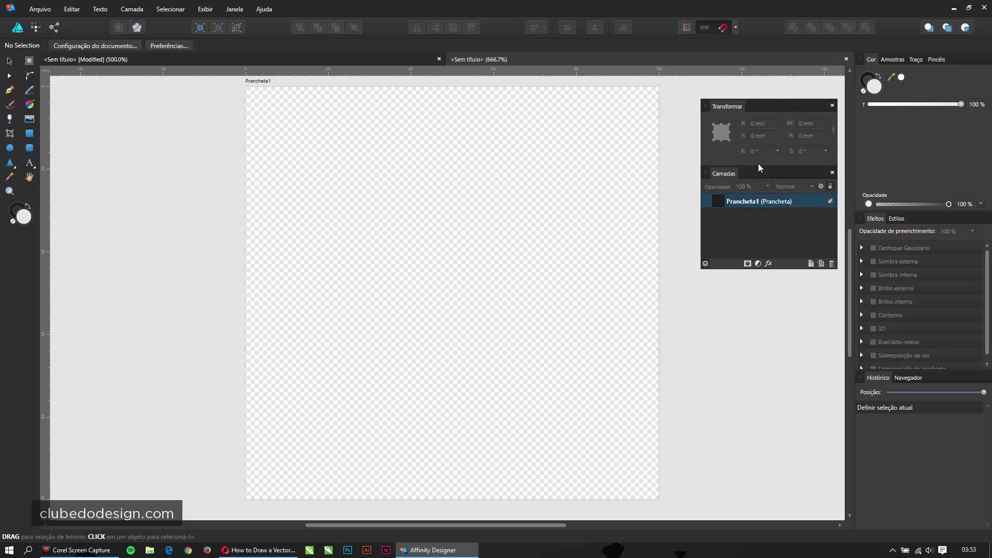
# Select the artboard Prancheta1 and fill it with white
pyautogui.click(706, 325)
pyautogui.click(624, 240)
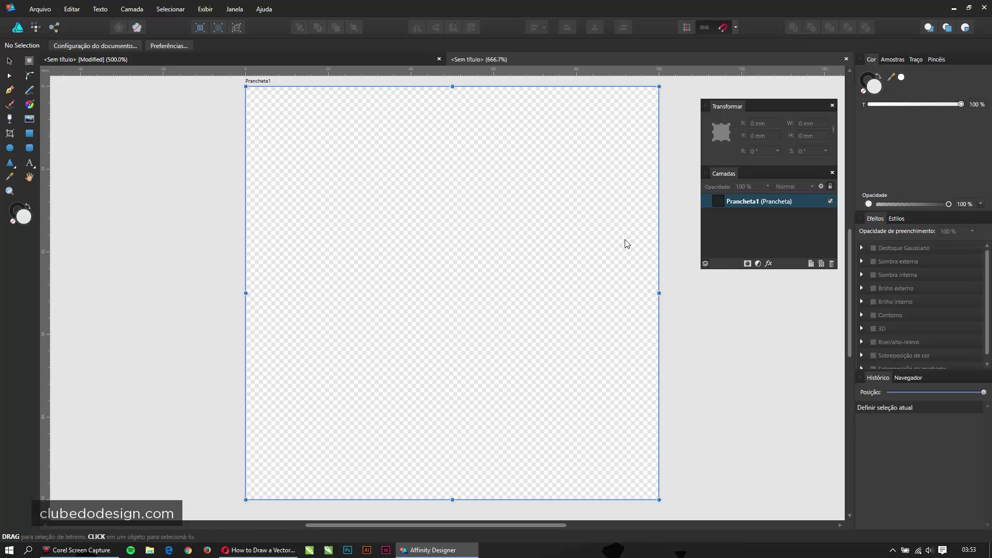
pyautogui.click(684, 313)
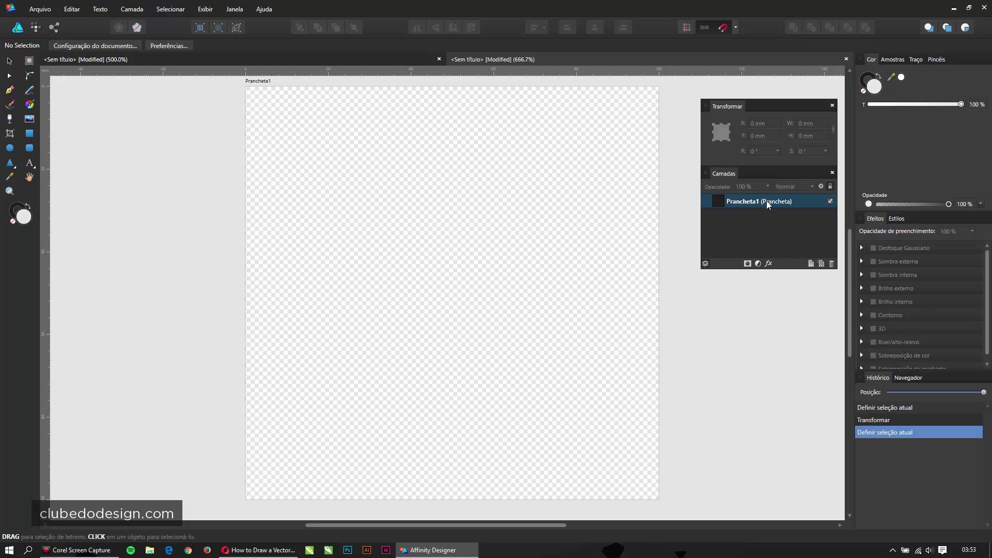
pyautogui.click(601, 203)
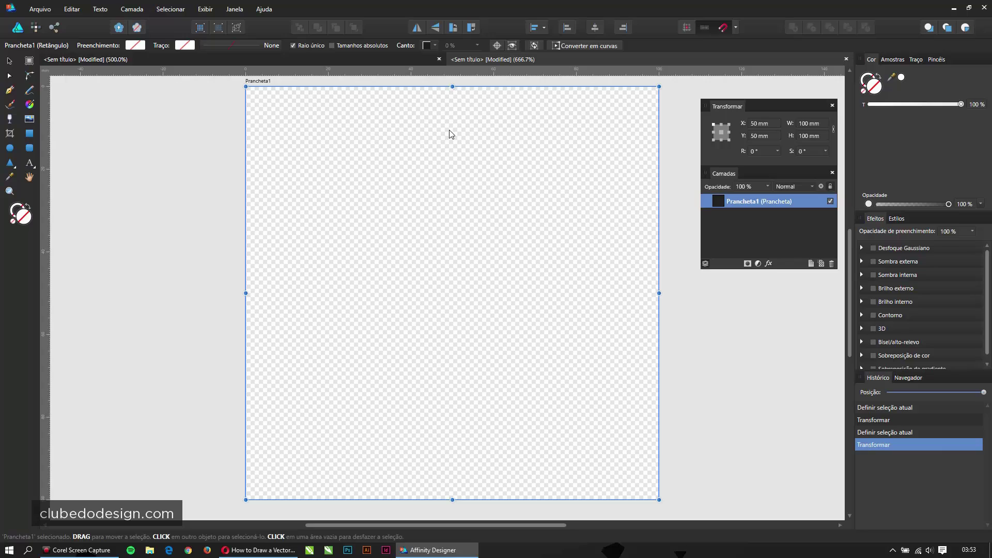
pyautogui.click(9, 63)
pyautogui.click(374, 87)
pyautogui.click(873, 89)
pyautogui.click(648, 143)
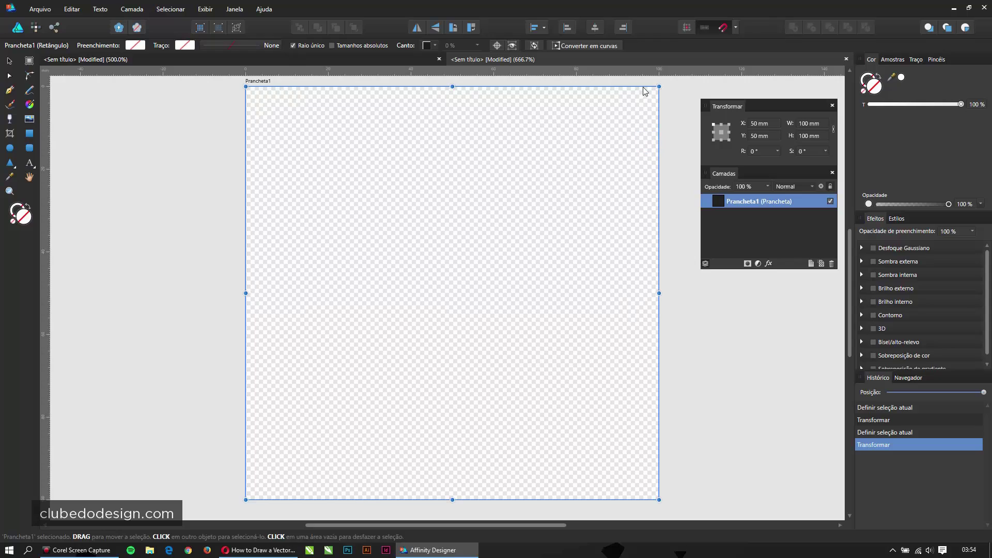
pyautogui.click(900, 77)
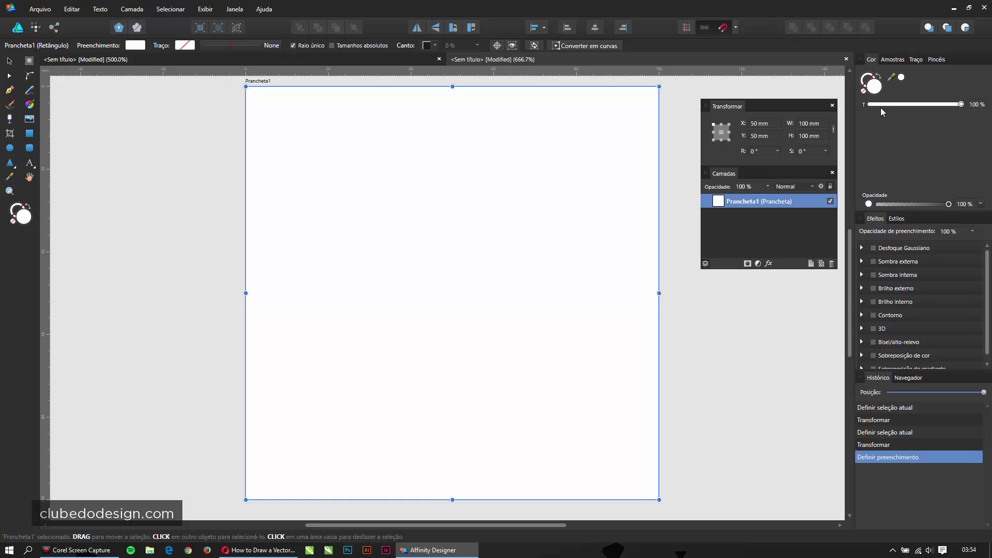
# Undock the Cor panel and dock it back beside Amostras, and reattach the Camadas panel beneath Transformar
pyautogui.click(862, 105)
pyautogui.click(989, 78)
pyautogui.click(975, 57)
pyautogui.click(872, 58)
pyautogui.doubleClick(871, 61)
pyautogui.moveTo(581, 169); pyautogui.dragTo(726, 321)
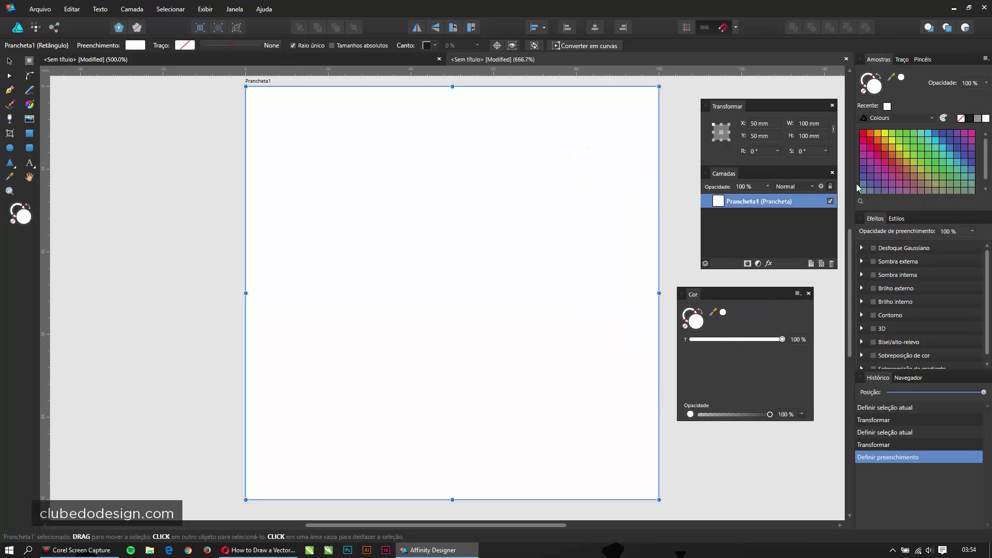
pyautogui.moveTo(767, 293); pyautogui.dragTo(920, 78)
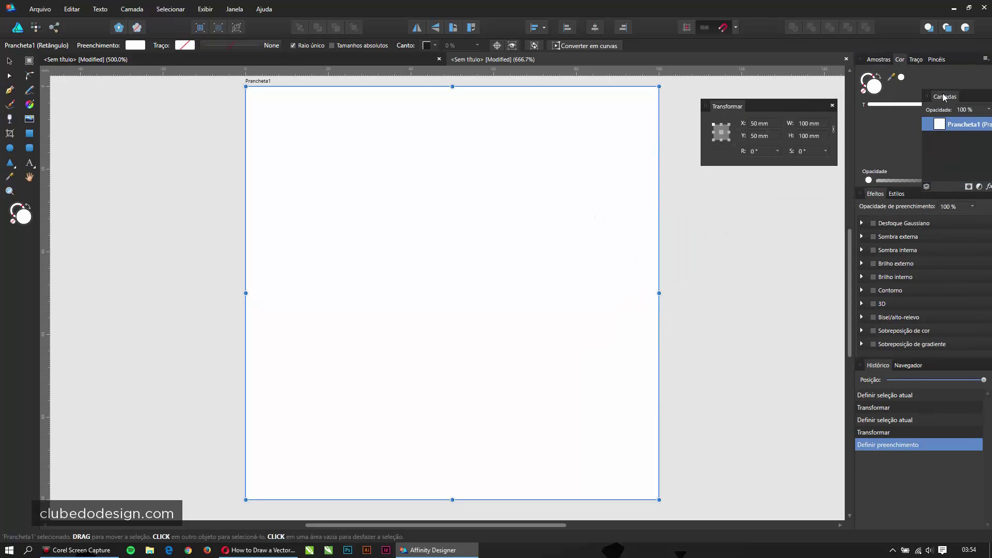
pyautogui.moveTo(974, 99); pyautogui.dragTo(755, 174)
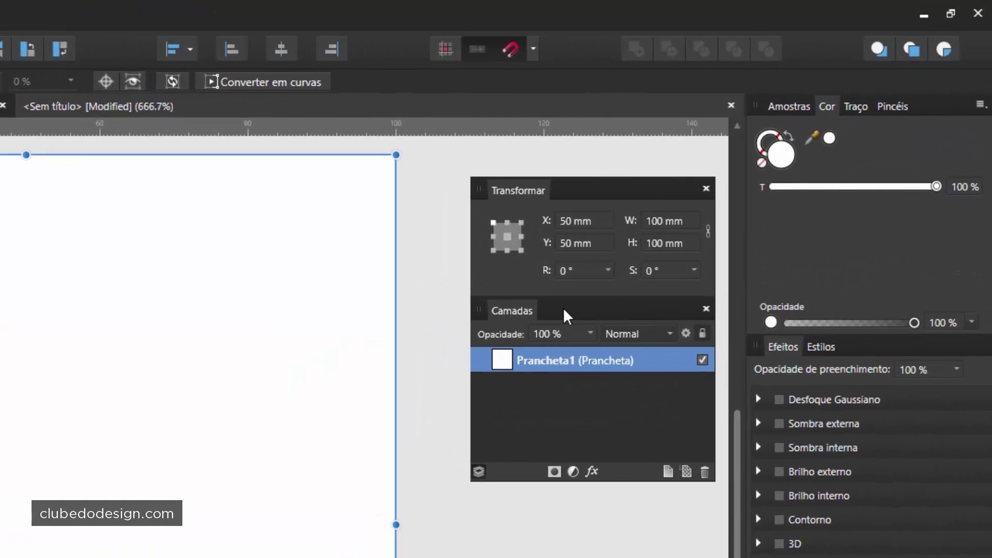
pyautogui.moveTo(570, 314); pyautogui.dragTo(560, 314)
# Display the swatches with the Colours palette, reselect the artboard and apply the white swatch to its fill
pyautogui.click(783, 107)
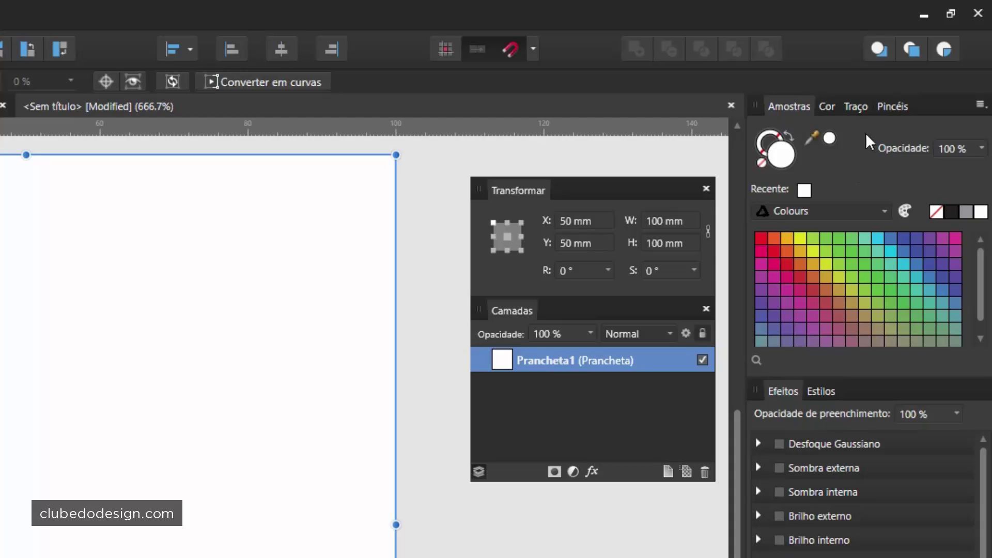
pyautogui.click(884, 212)
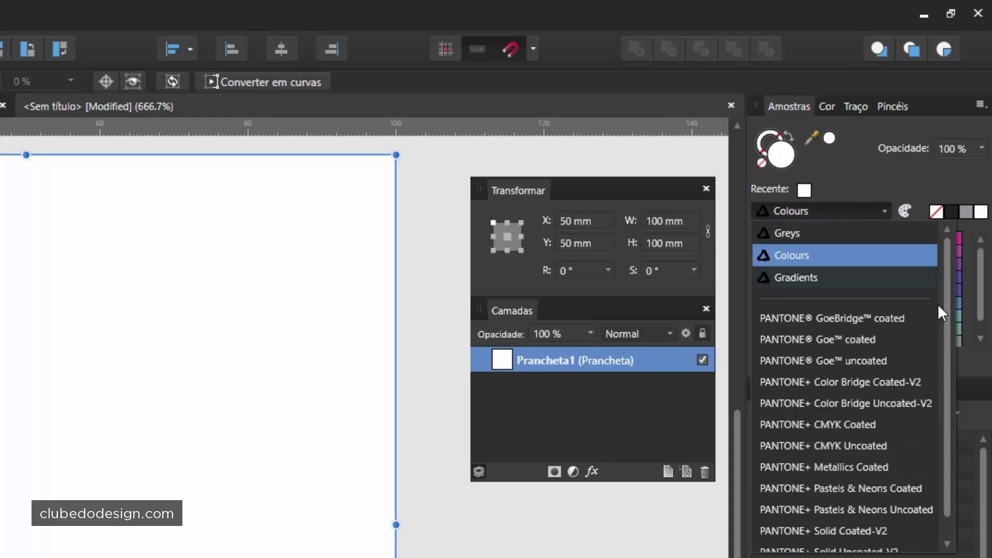
pyautogui.click(823, 254)
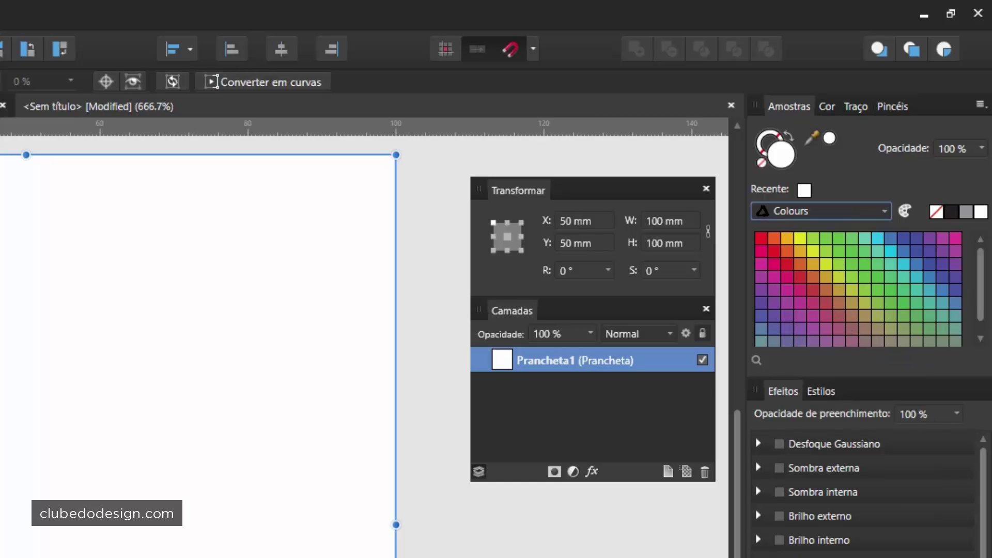
pyautogui.click(438, 299)
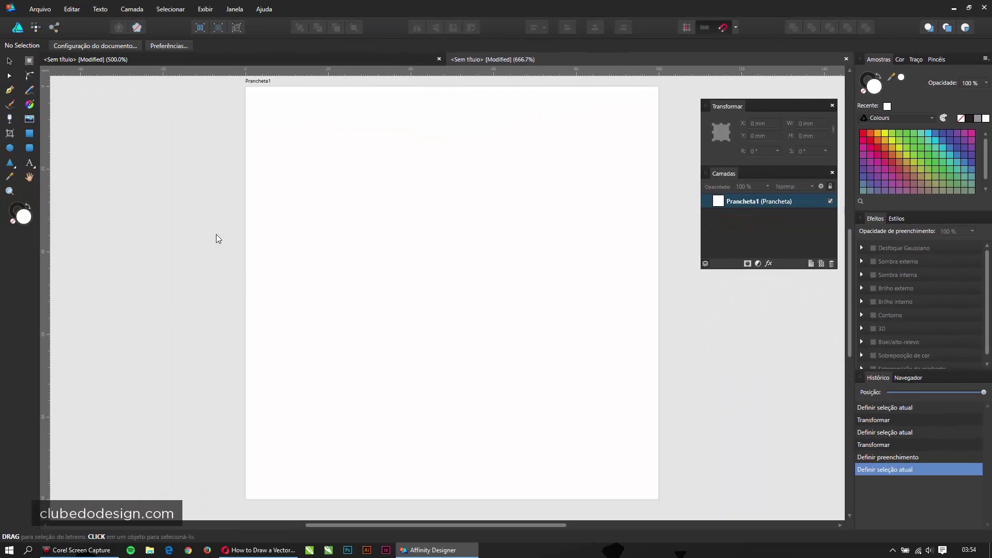
pyautogui.click(537, 177)
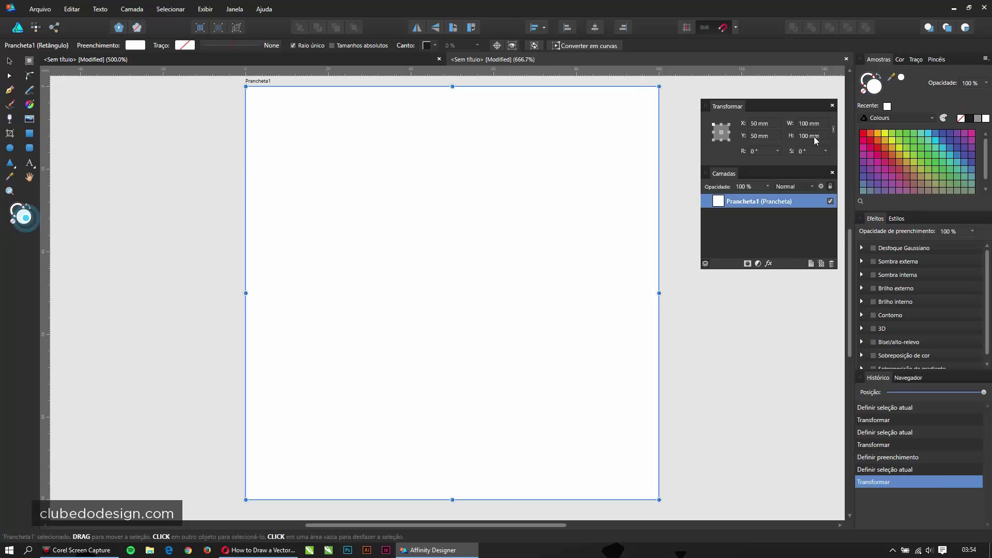
pyautogui.click(984, 122)
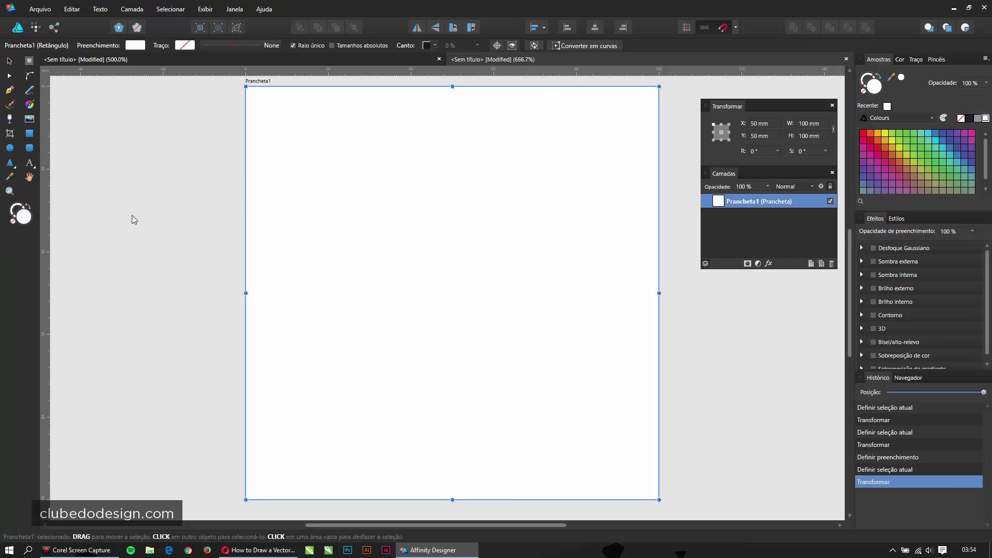
# Activate the Ellipse tool and set the snapping options with snapping to object geometry (Ajustar à geometria do objeto) enabled
pyautogui.click(12, 150)
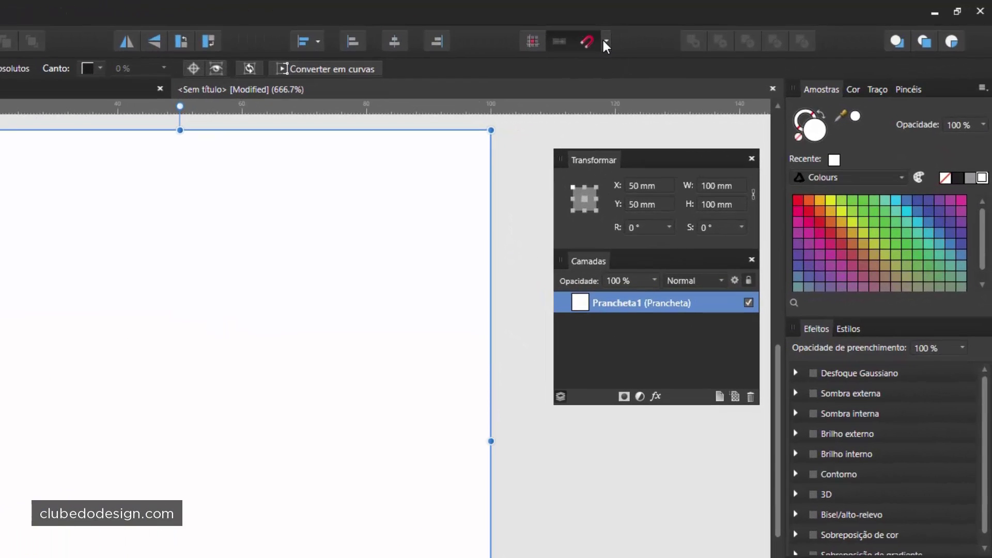
pyautogui.click(607, 43)
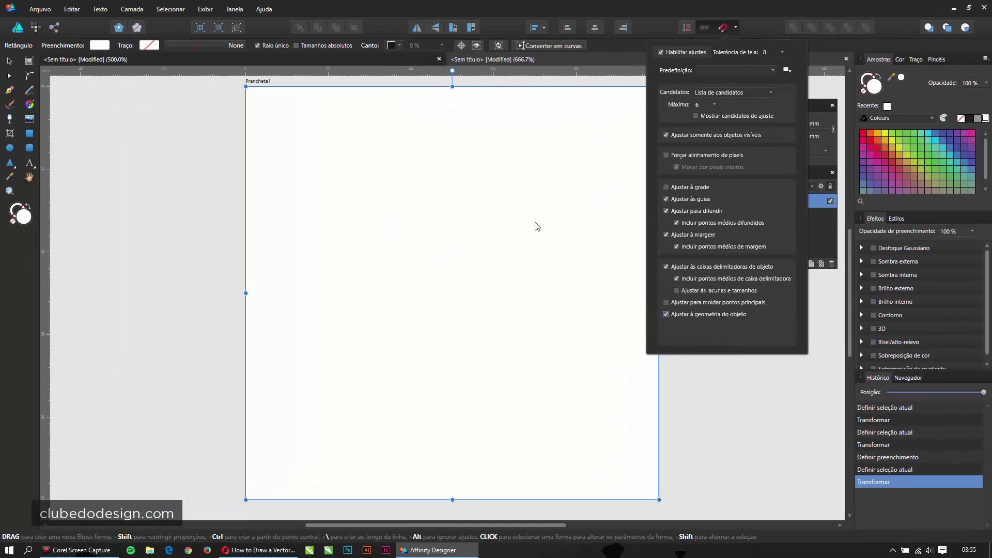
pyautogui.click(535, 223)
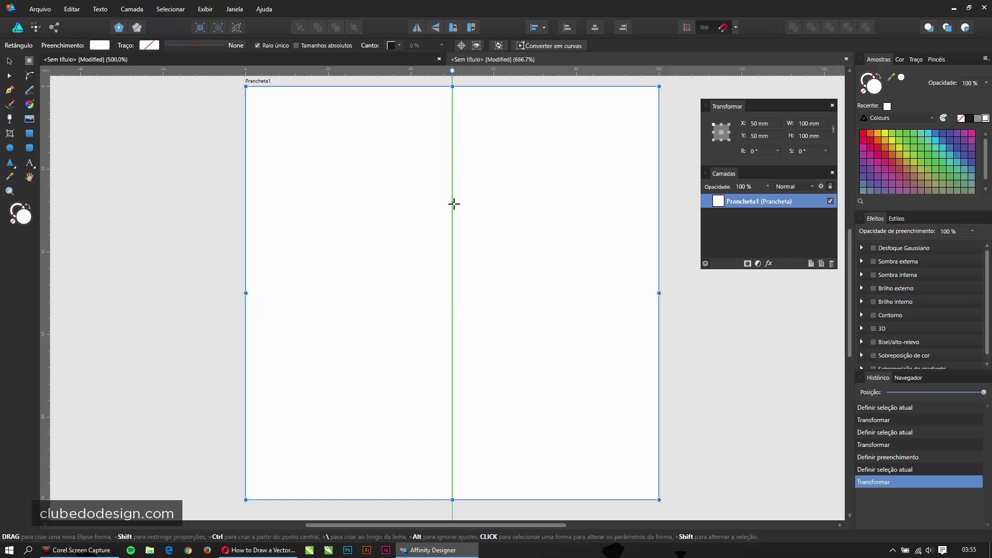
# Draw a circle about 54.8 mm across centred horizontally in the artboard's upper half, with no fill and a 5 pt stroke
pyautogui.moveTo(452, 206); pyautogui.dragTo(614, 93)
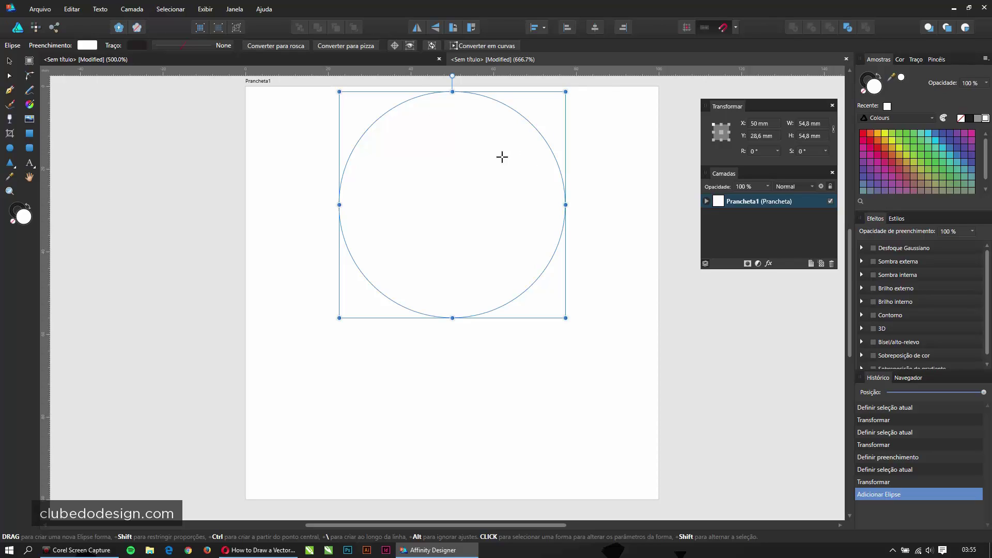
pyautogui.click(863, 92)
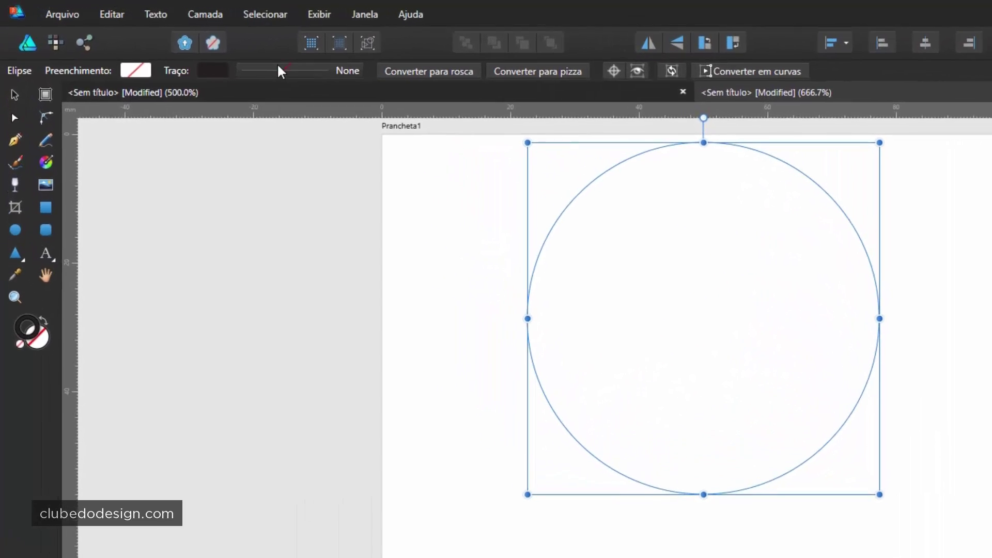
pyautogui.click(353, 72)
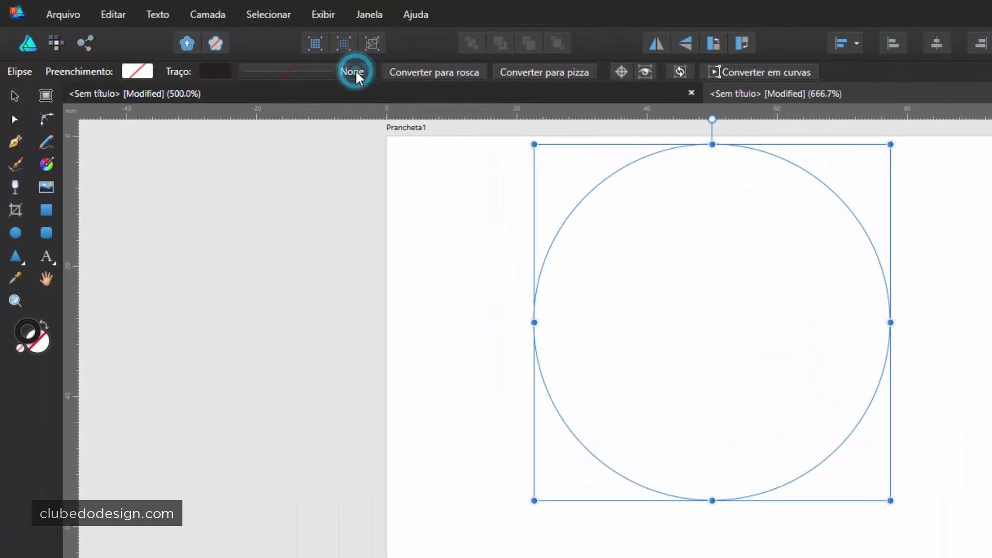
pyautogui.click(408, 130)
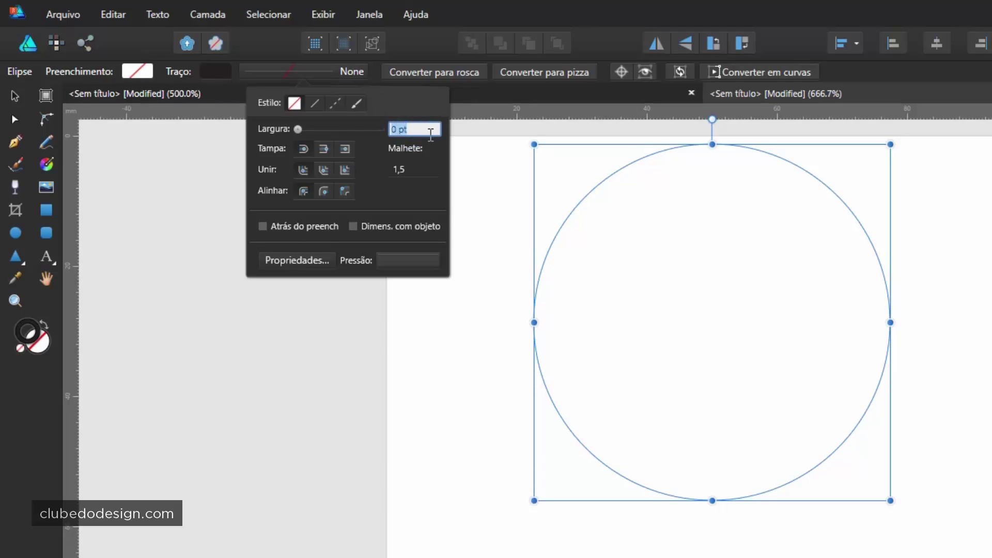
pyautogui.write('5')
pyautogui.press('Return')
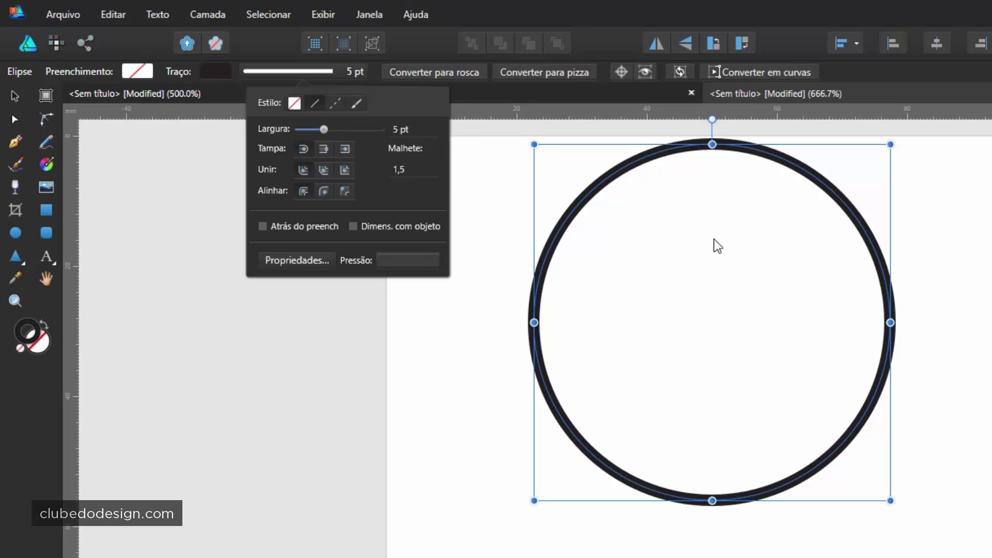
pyautogui.click(10, 95)
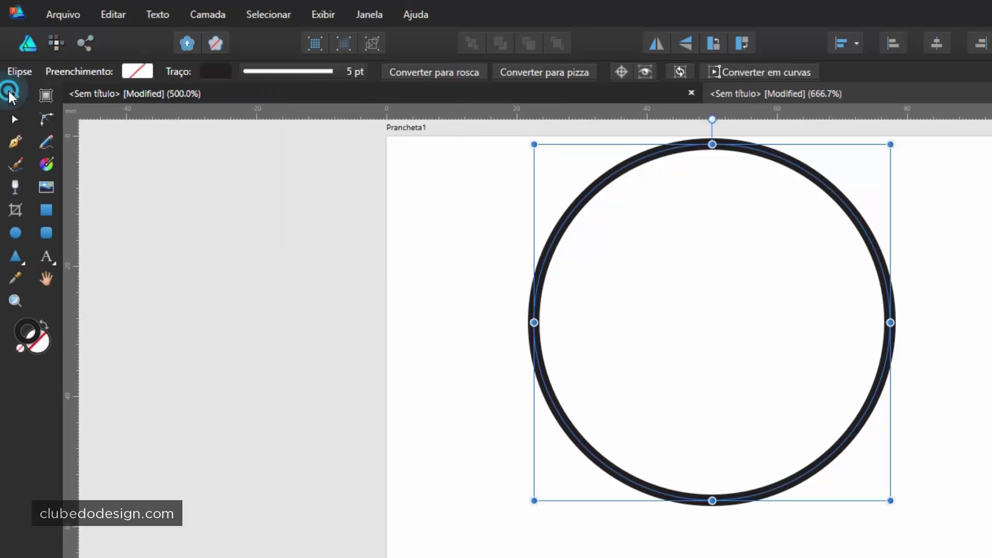
pyautogui.click(558, 552)
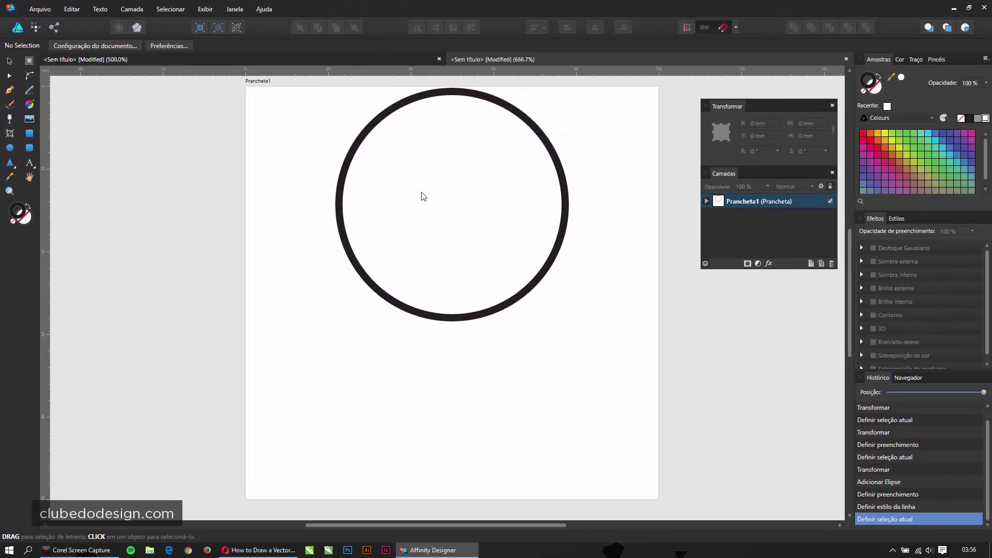
# With the Pen tool, draw half a tentacle below the circle: a steep straight segment ending in a short curve at about X 24.1 mm, Y 83.6 mm
pyautogui.click(10, 93)
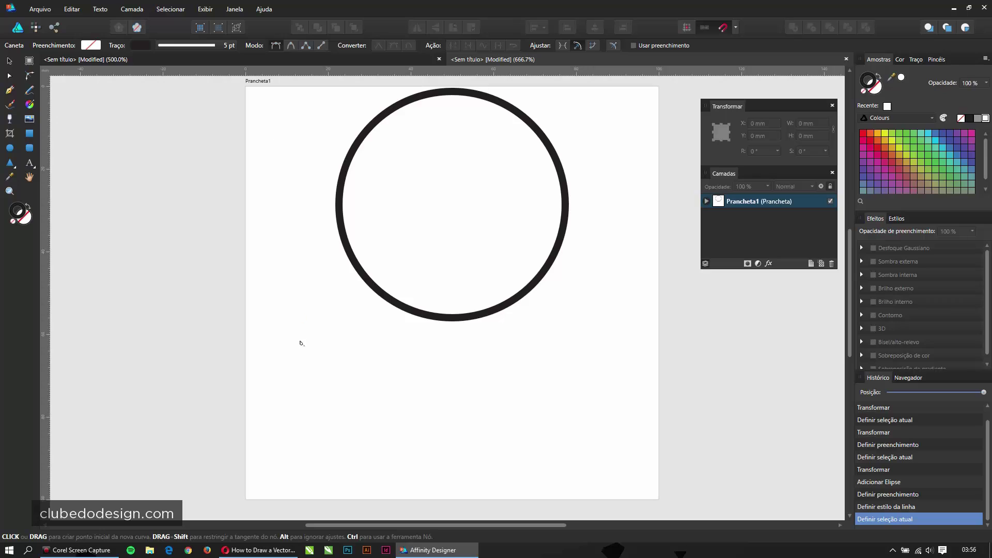
pyautogui.click(321, 341)
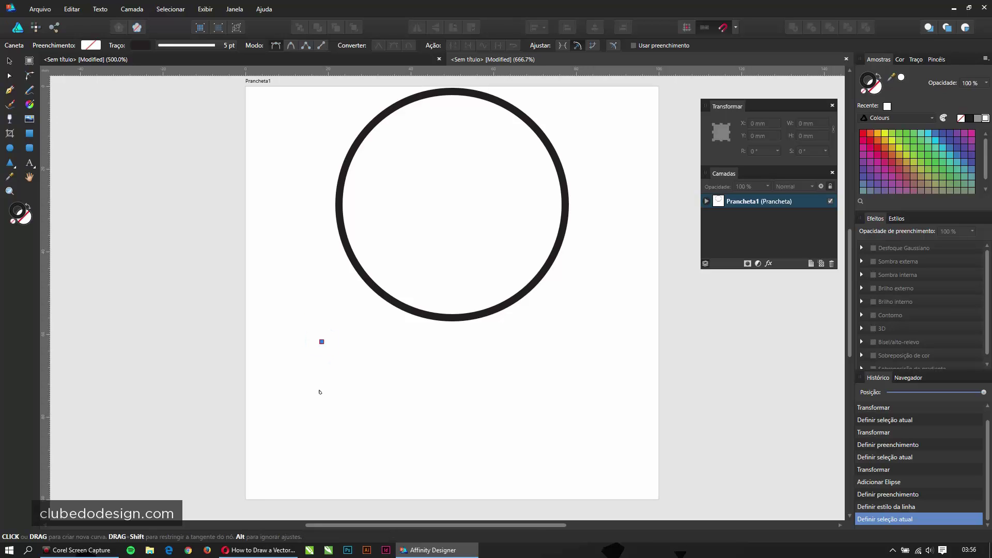
pyautogui.click(330, 421)
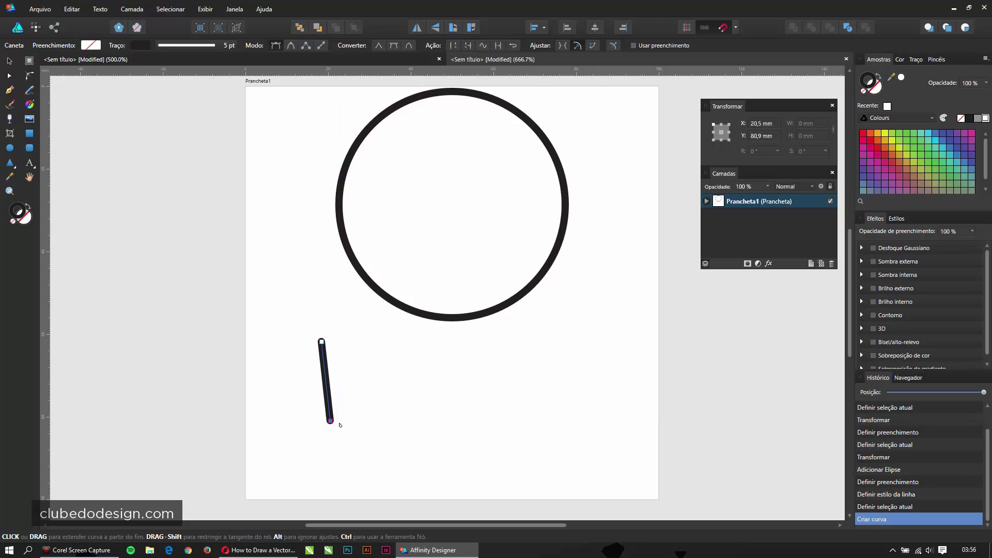
pyautogui.moveTo(345, 432); pyautogui.dragTo(354, 428)
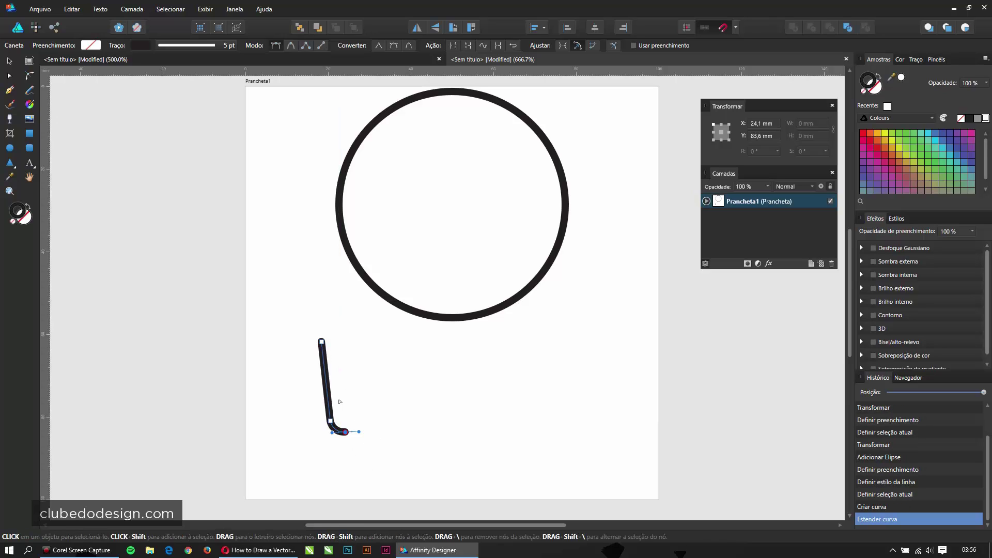
pyautogui.keyDown('ctrl'); pyautogui.click(333, 371); pyautogui.keyUp('ctrl')
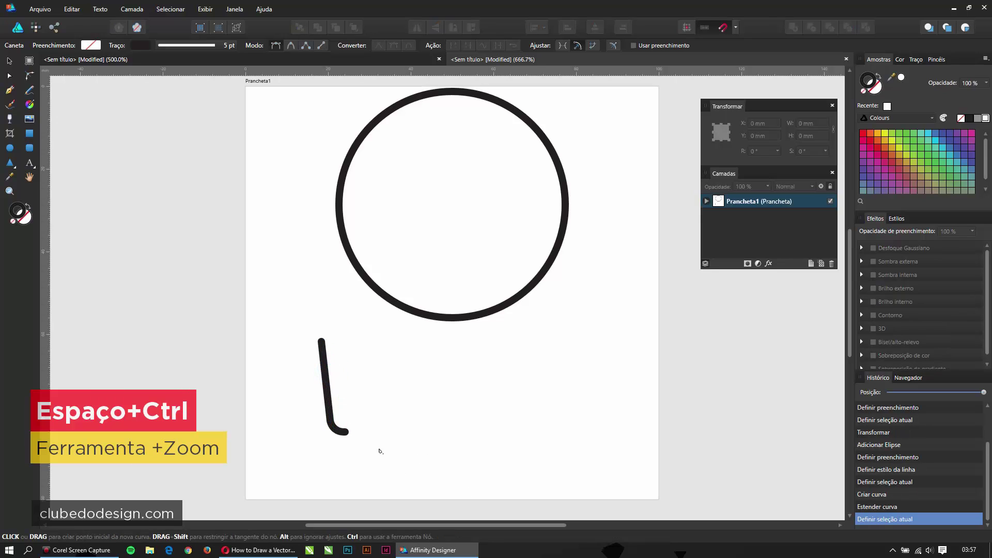
# Move the half tentacle's lower end node to about X 23.9 mm, Y 84.1 mm and level its curve handle horizontally
pyautogui.hotkey('ctrl', 'space')
pyautogui.click(337, 427)
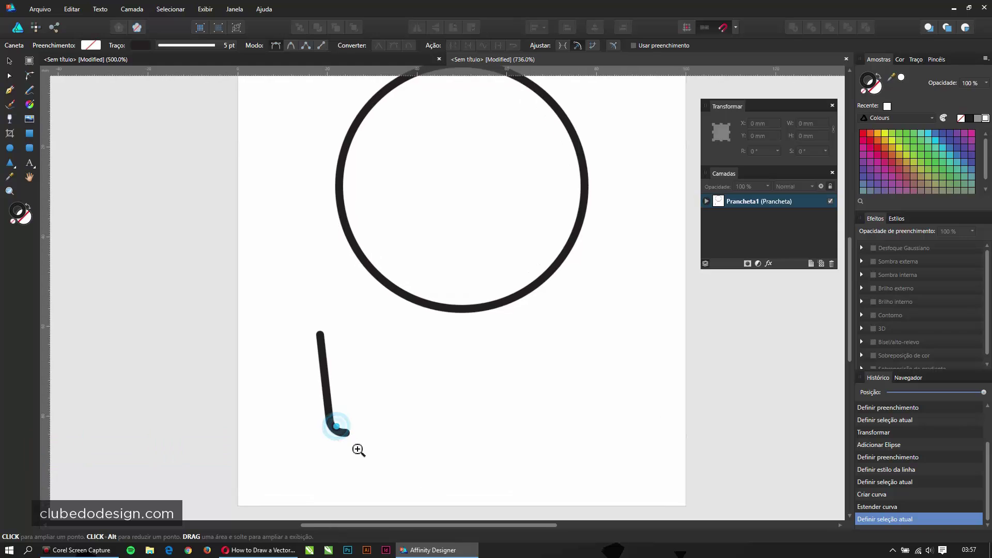
pyautogui.moveTo(358, 449); pyautogui.dragTo(428, 492)
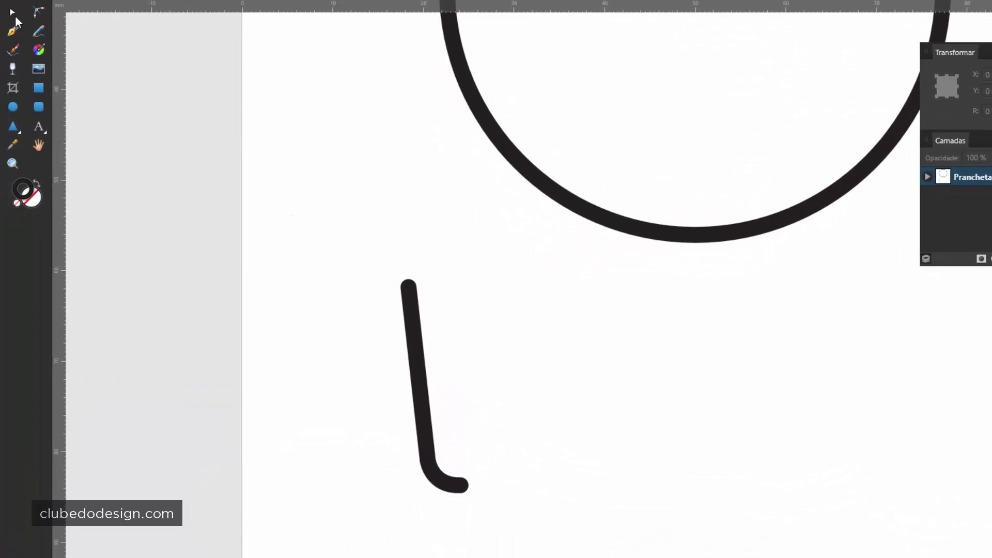
pyautogui.click(14, 12)
pyautogui.click(465, 484)
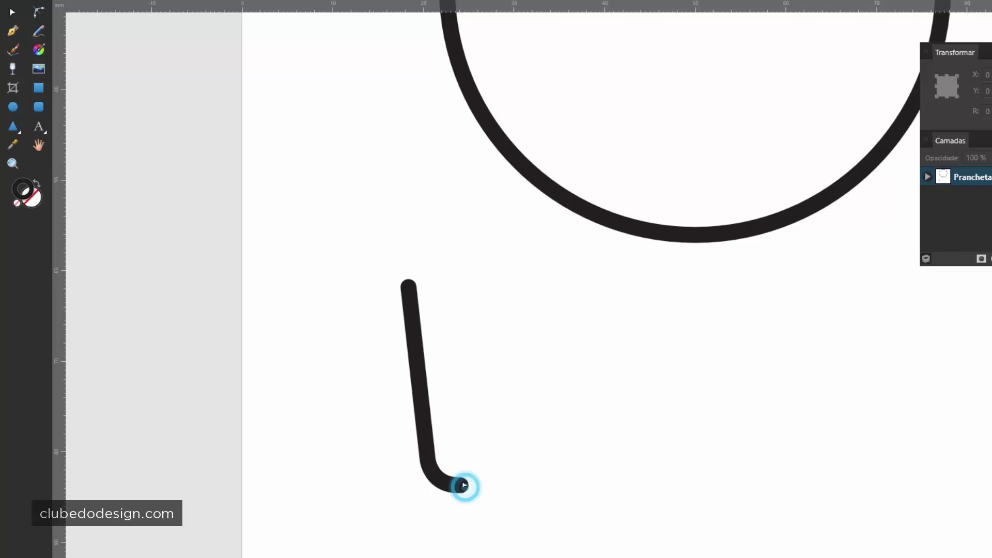
pyautogui.moveTo(431, 487)
pyautogui.mouseDown()
pyautogui.moveTo(420, 475)
pyautogui.moveTo(437, 488)
pyautogui.moveTo(460, 483)
pyautogui.moveTo(429, 489)
pyautogui.mouseUp()
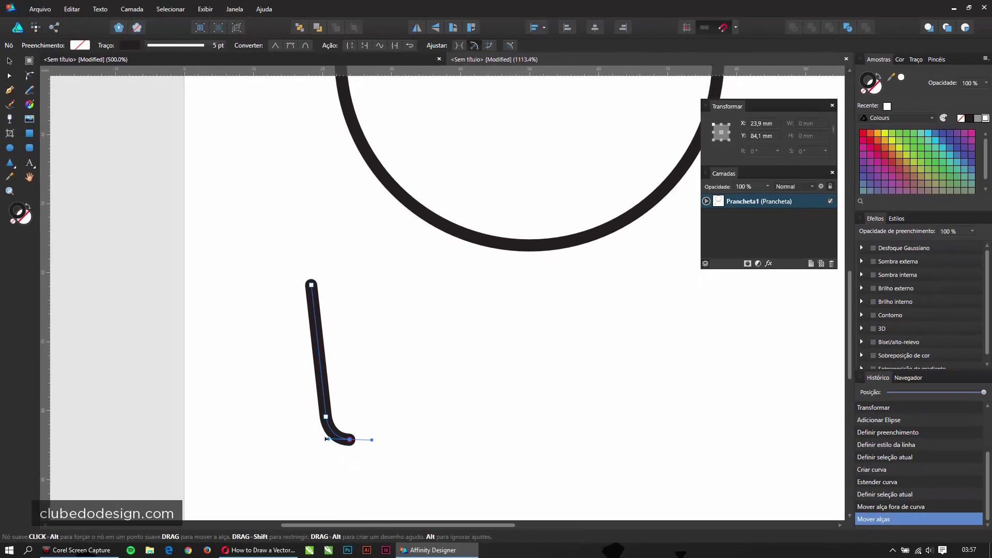
pyautogui.moveTo(327, 439); pyautogui.dragTo(326, 438)
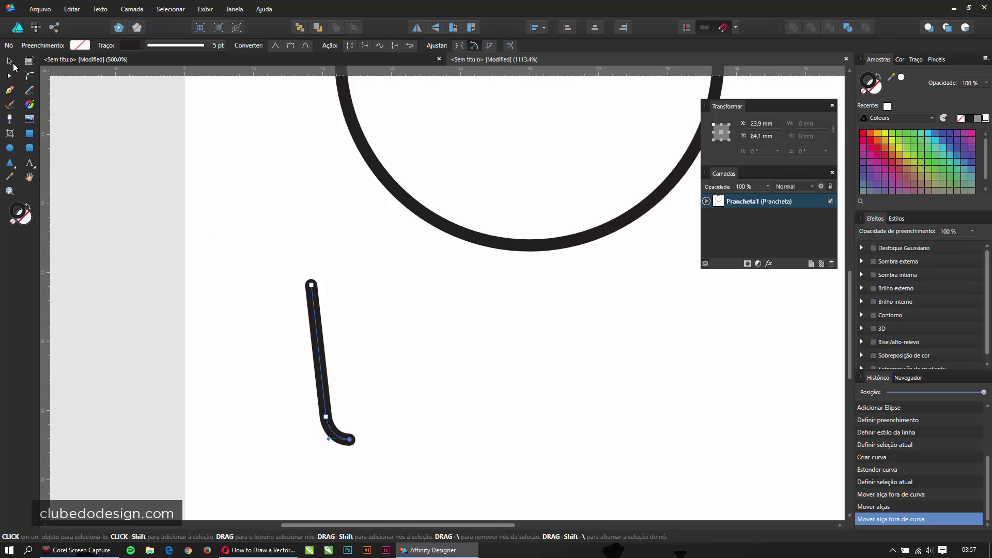
# Duplicate the half-tentacle curve to its right at the same height, centred at about X 30.4 mm
pyautogui.click(11, 62)
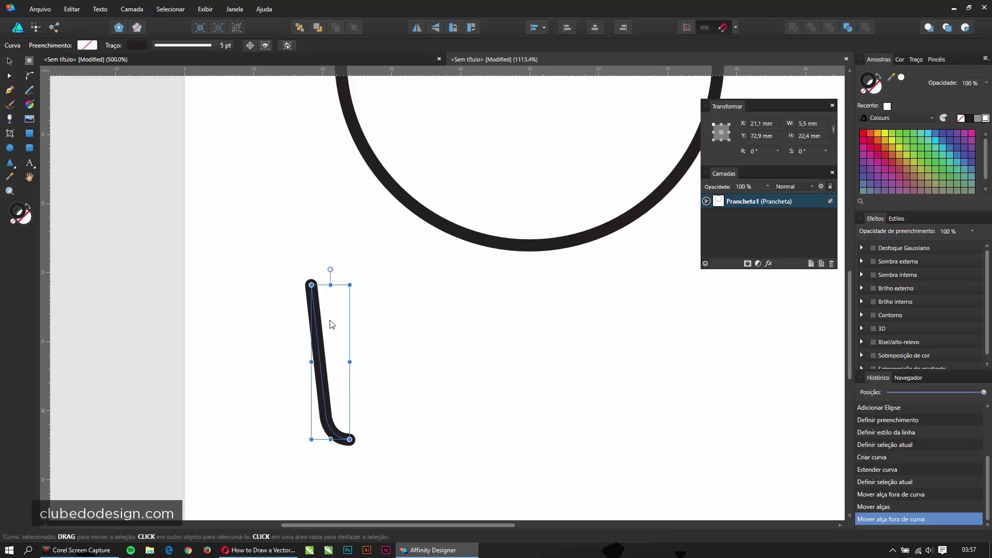
pyautogui.moveTo(316, 327); pyautogui.dragTo(389, 330)
pyautogui.moveTo(398, 330); pyautogui.dragTo(376, 319)
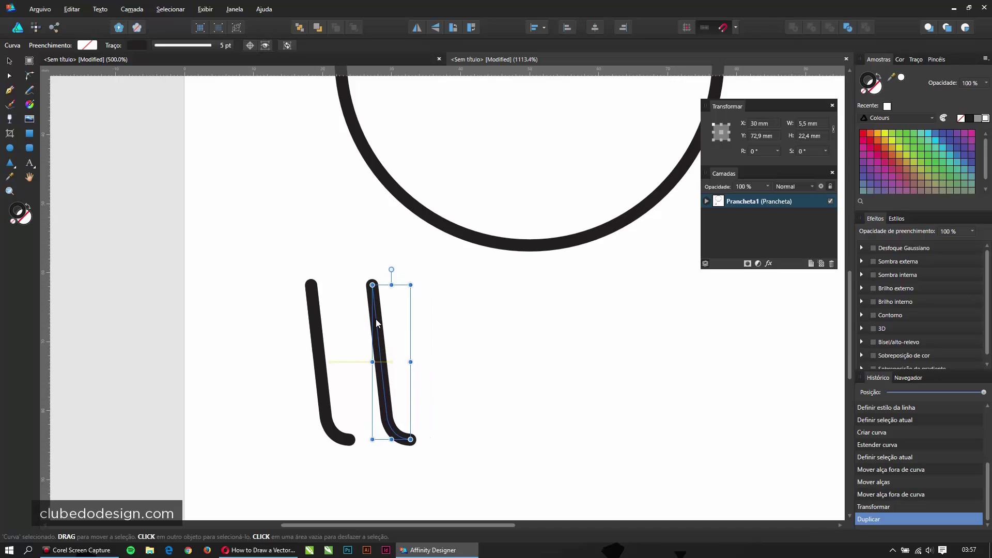
pyautogui.moveTo(426, 401); pyautogui.dragTo(427, 402)
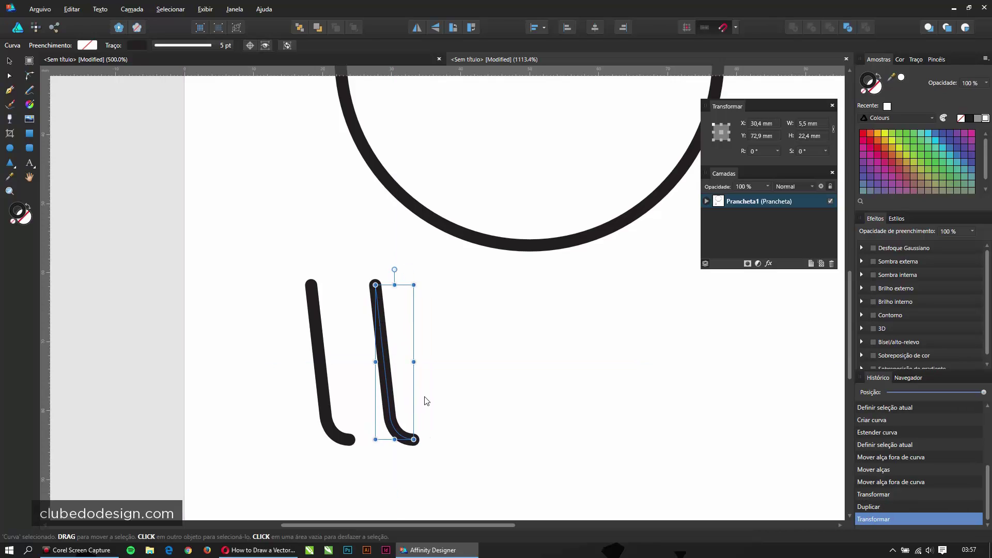
# Flip the duplicated curve horizontally and snap its lower end onto the original's lower end to form a U
pyautogui.rightClick(379, 323)
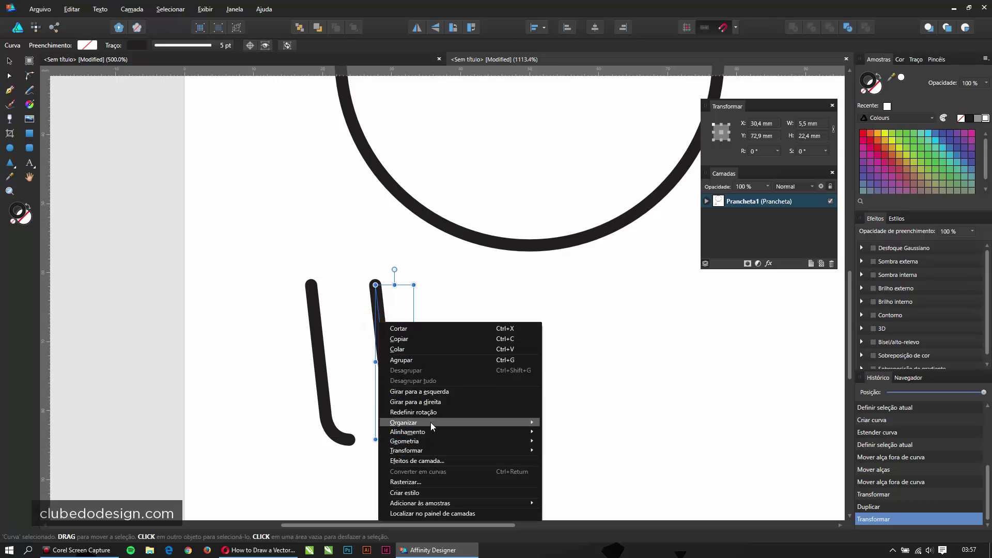
pyautogui.moveTo(435, 448)
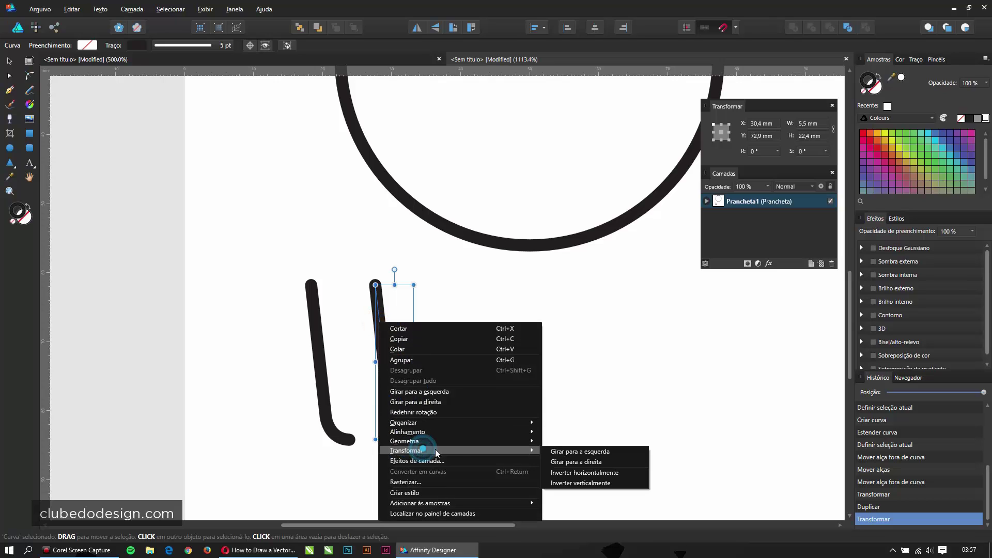
pyautogui.click(574, 473)
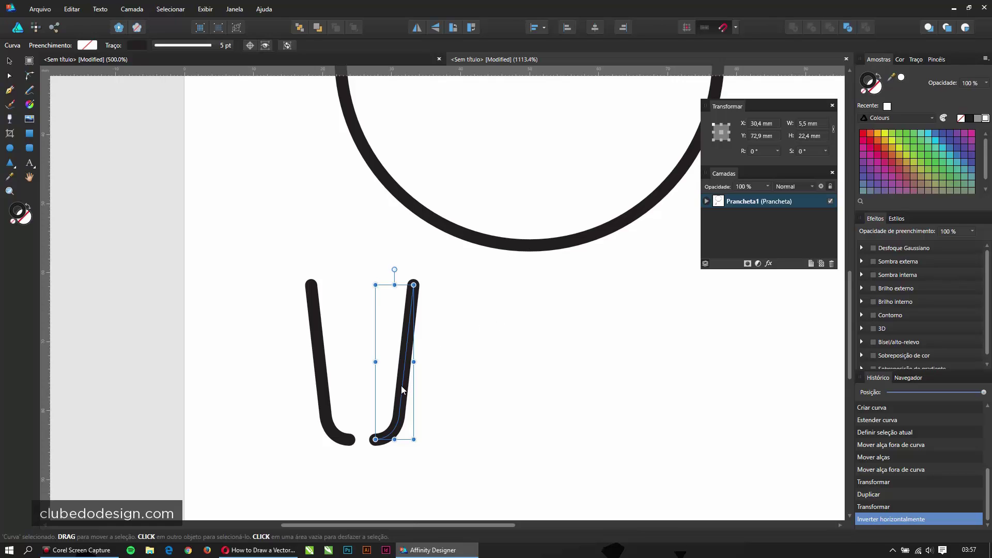
pyautogui.moveTo(400, 385); pyautogui.dragTo(379, 388)
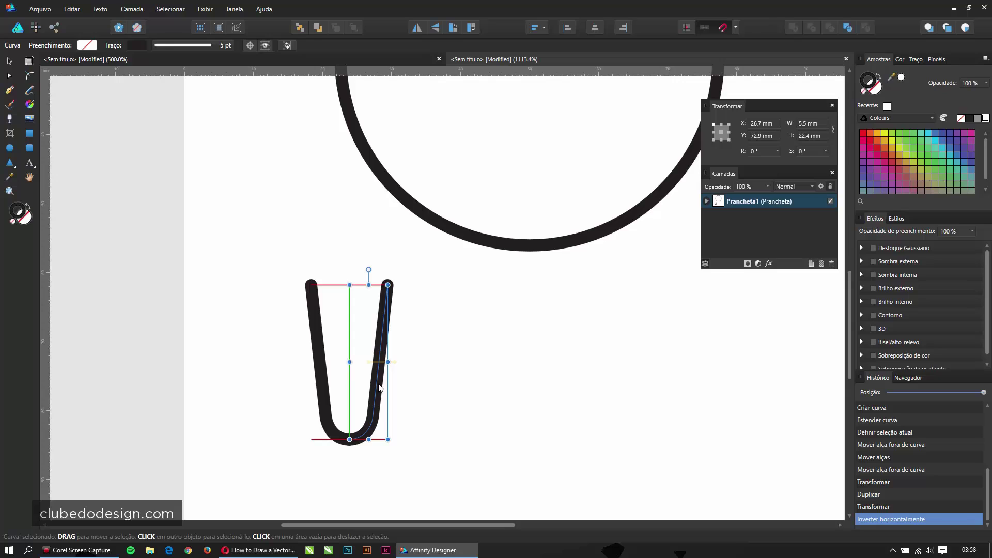
pyautogui.moveTo(379, 388); pyautogui.dragTo(379, 388)
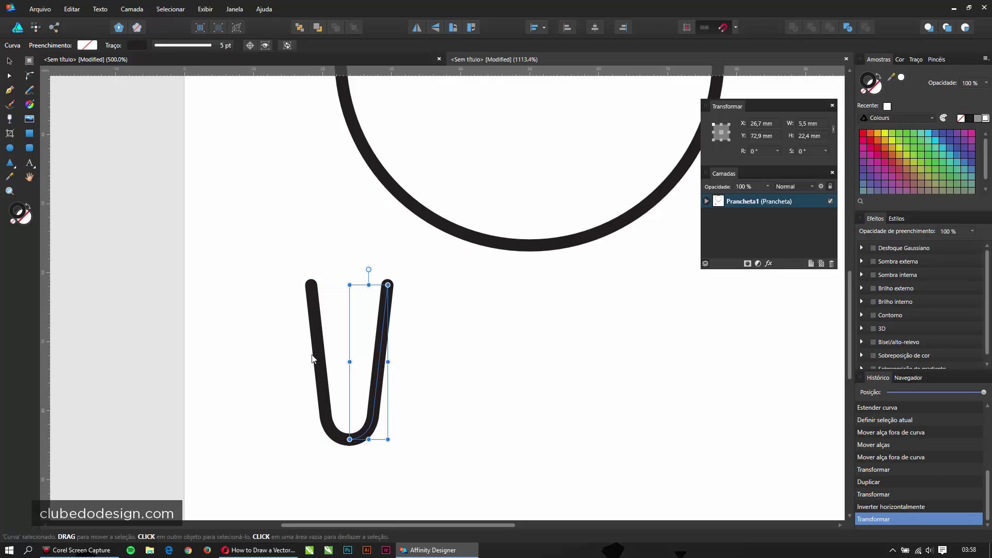
# Join the two halves into one U-shaped tentacle curve at their shared bottom node, leaving nothing selected
pyautogui.keyDown('shift'); pyautogui.click(314, 328); pyautogui.keyUp('shift')
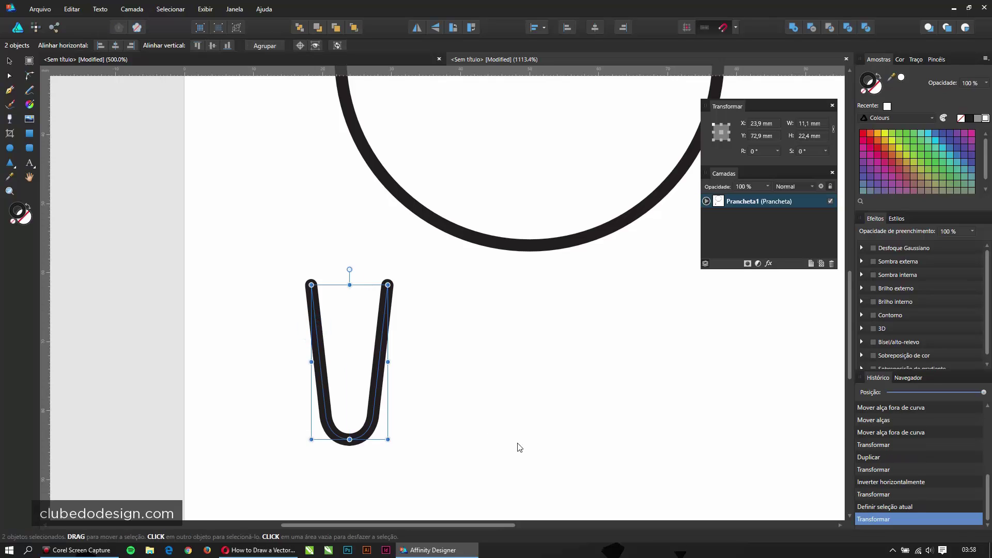
pyautogui.click(10, 77)
pyautogui.moveTo(365, 464); pyautogui.dragTo(347, 442)
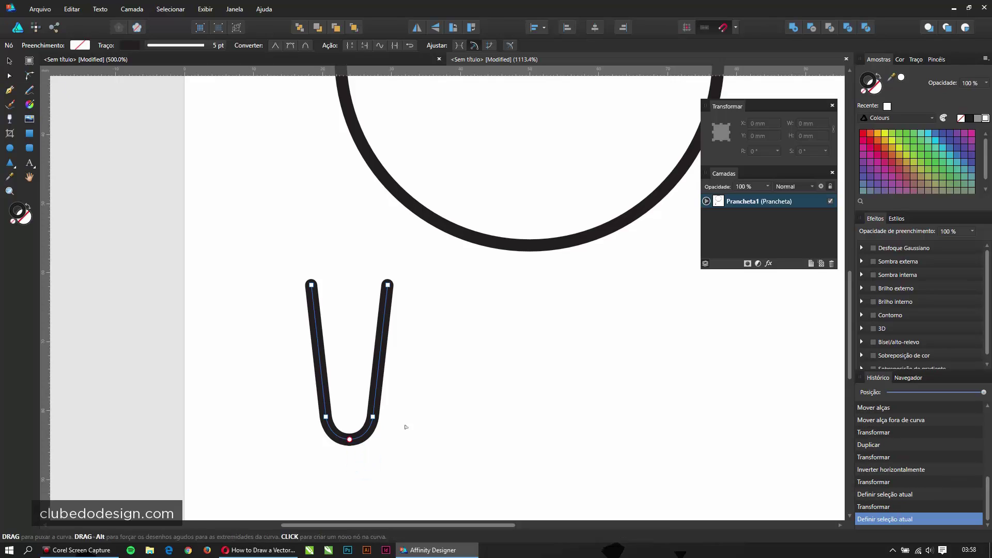
pyautogui.moveTo(364, 455); pyautogui.dragTo(340, 434)
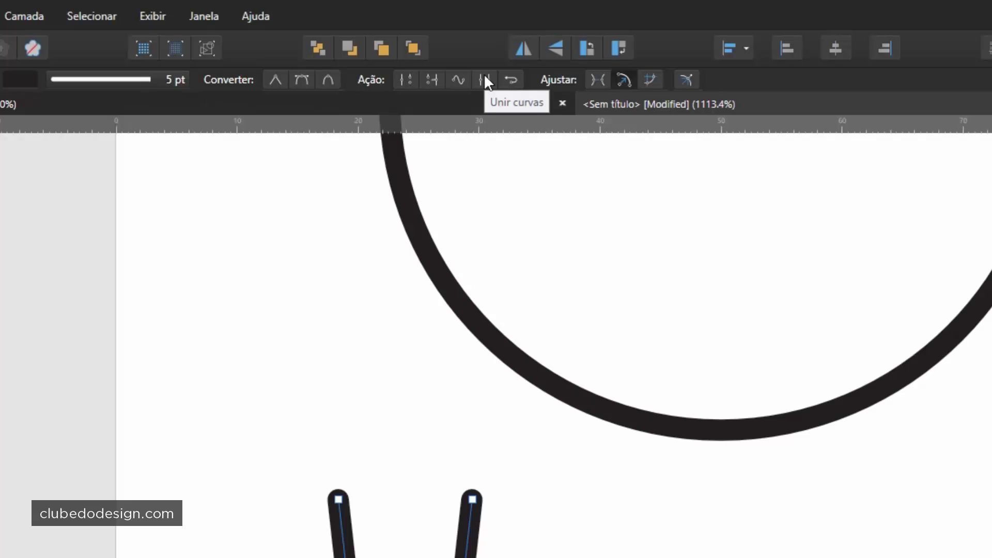
pyautogui.click(484, 79)
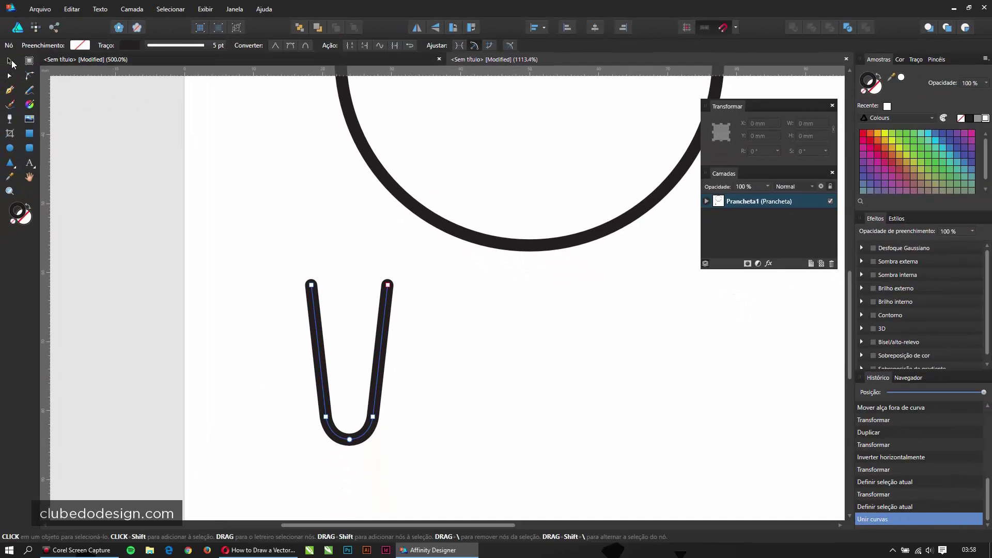
pyautogui.click(11, 62)
pyautogui.click(201, 174)
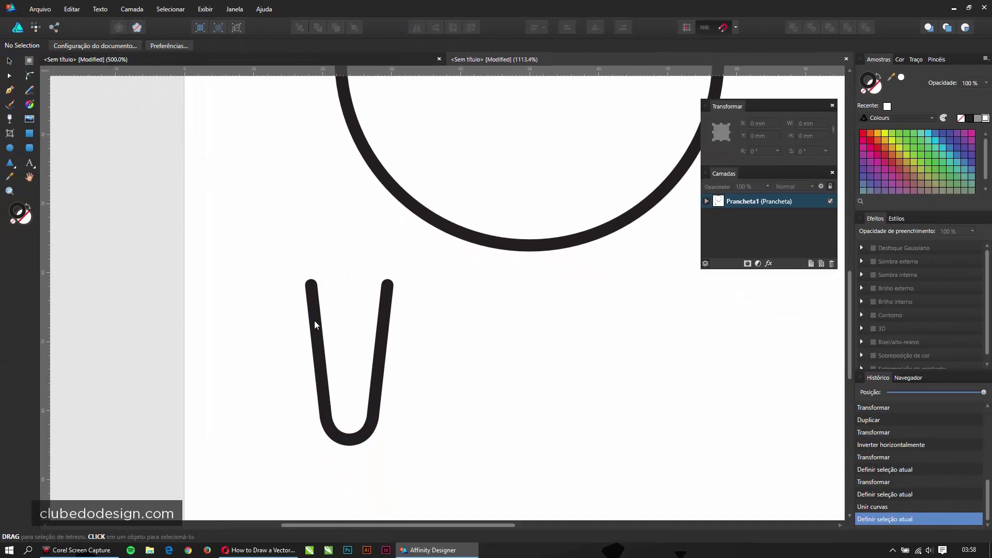
# Move the U-shaped tentacle to about X 28.2 mm, Y 73.4 mm and place a duplicate beside it at about X 43.3 mm
pyautogui.moveTo(314, 325); pyautogui.dragTo(271, 311)
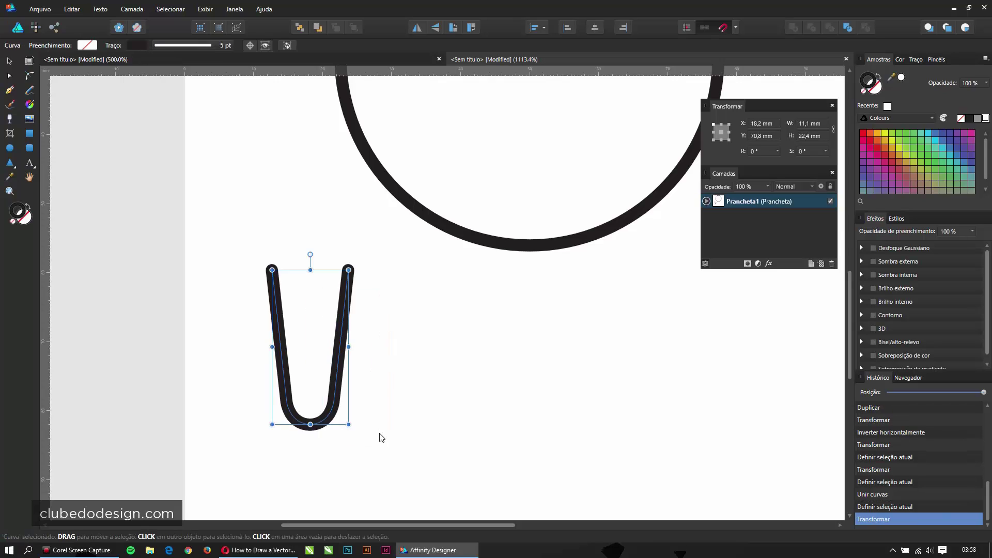
pyautogui.moveTo(332, 394); pyautogui.dragTo(363, 404)
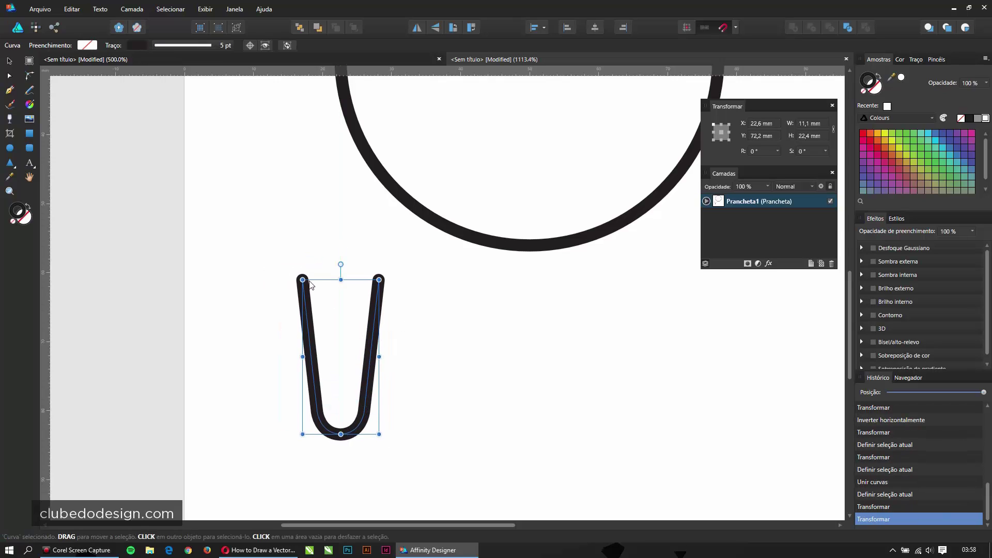
pyautogui.moveTo(381, 331); pyautogui.dragTo(419, 339)
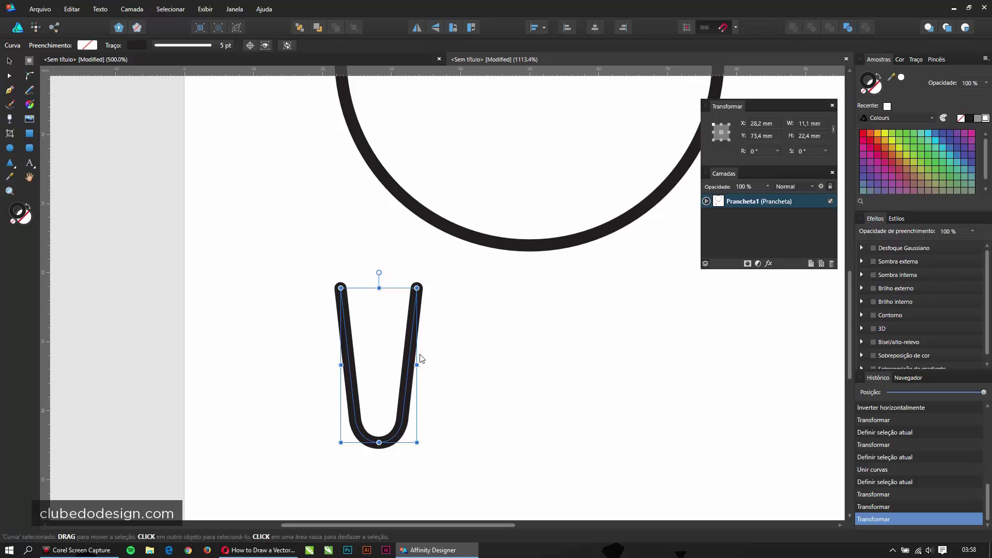
pyautogui.press('alt')
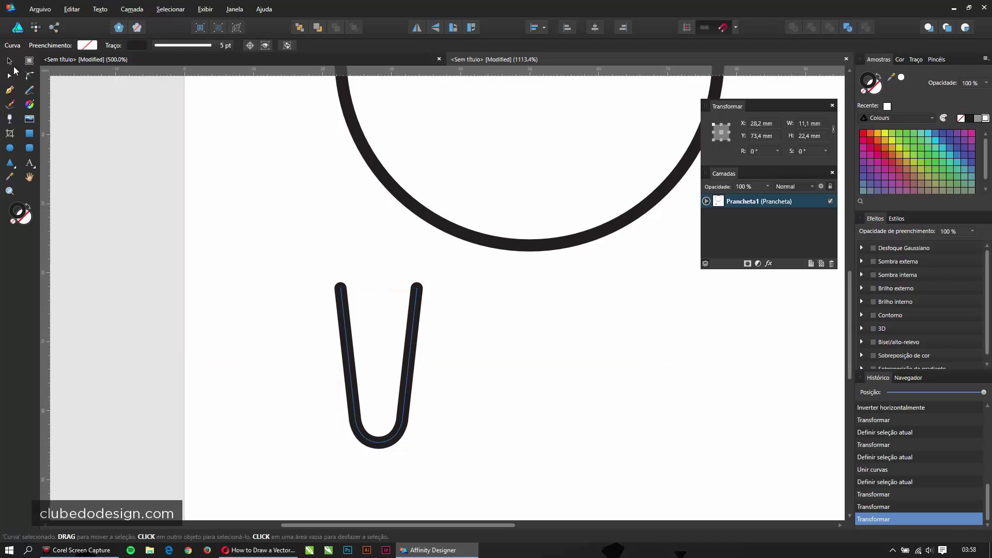
pyautogui.moveTo(411, 328); pyautogui.dragTo(519, 339)
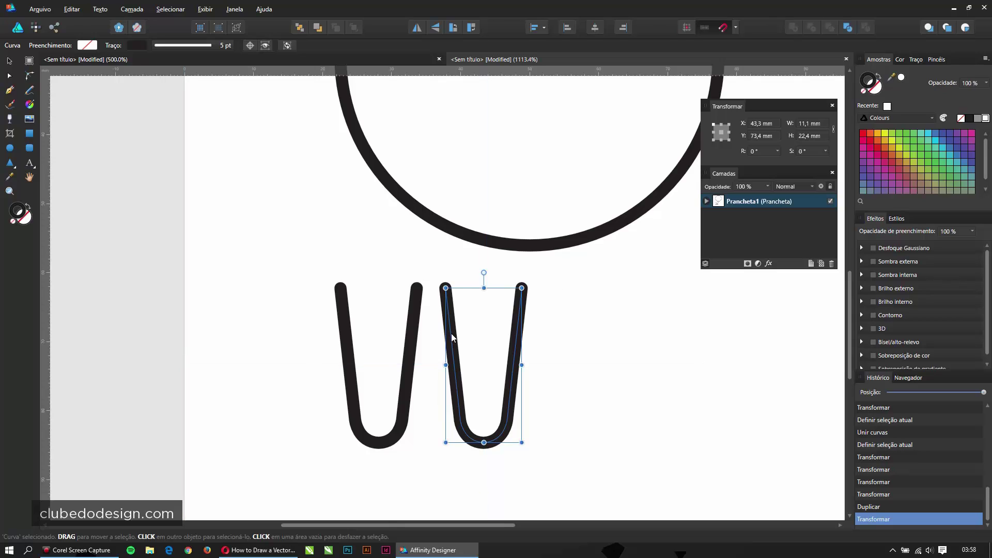
# Snap the duplicate U's upper-left end onto the first U's upper-right end, and rotate the first U by -15° about its upper-right corner
pyautogui.moveTo(451, 333); pyautogui.dragTo(423, 330)
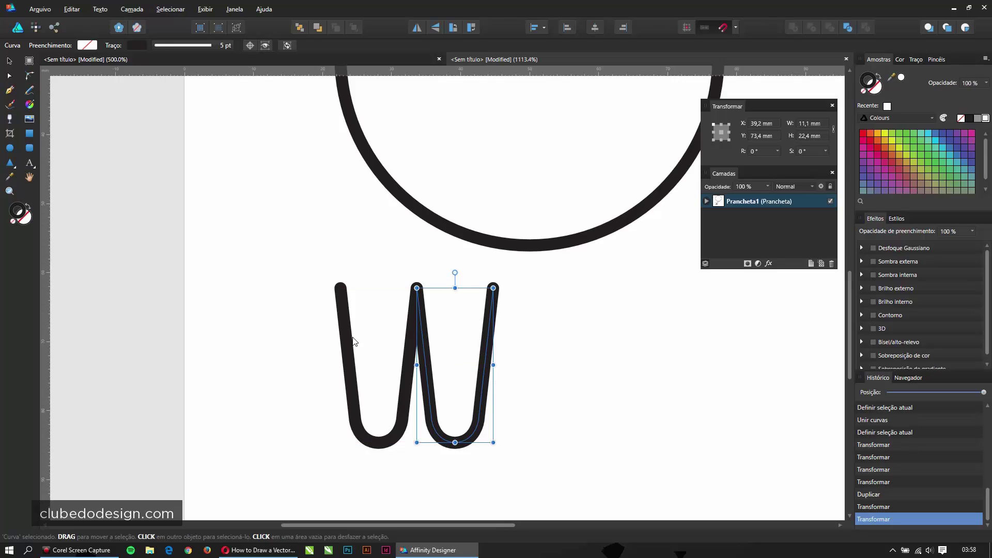
pyautogui.click(339, 296)
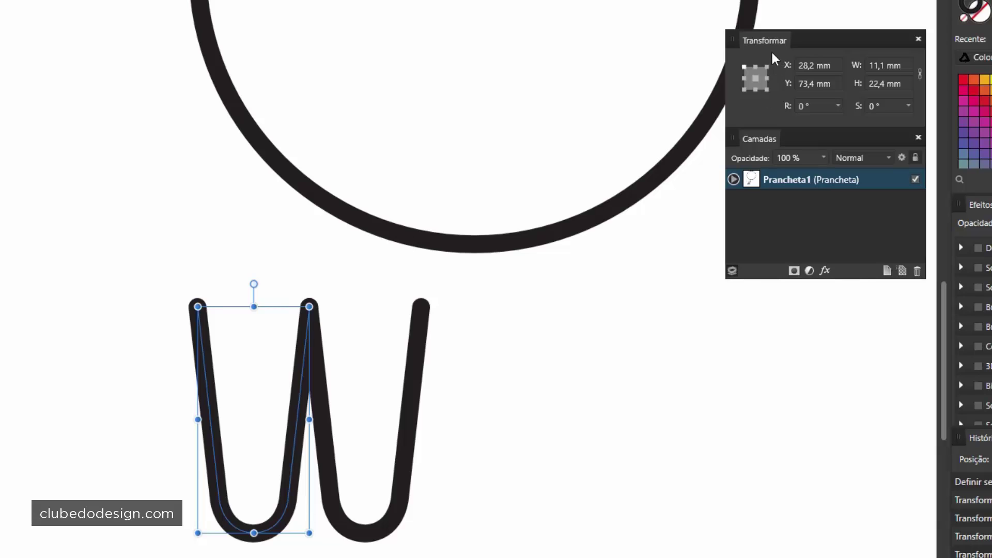
pyautogui.click(760, 68)
pyautogui.click(758, 79)
pyautogui.click(743, 78)
pyautogui.click(745, 66)
pyautogui.click(767, 66)
pyautogui.moveTo(257, 292); pyautogui.dragTo(295, 316)
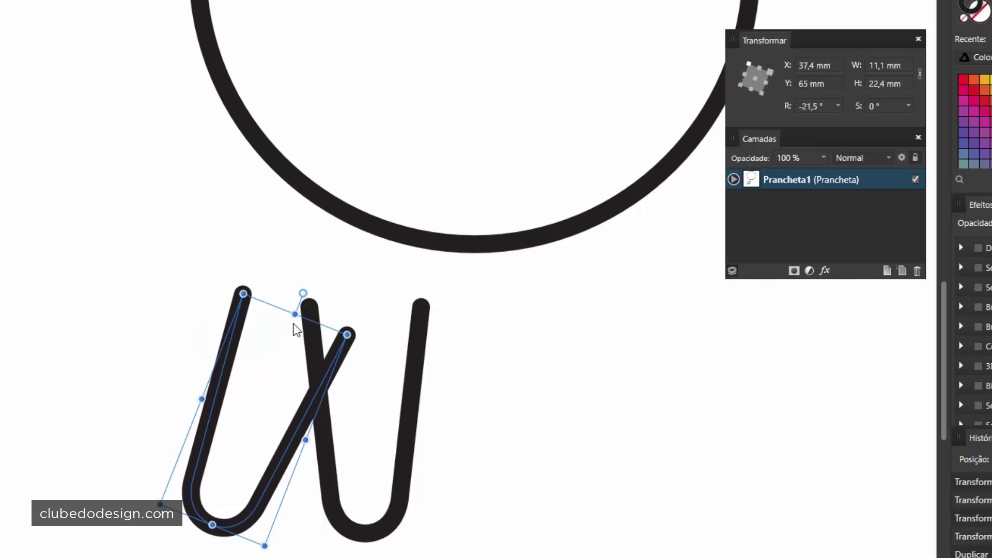
pyautogui.hotkey('ctrl', 'z')
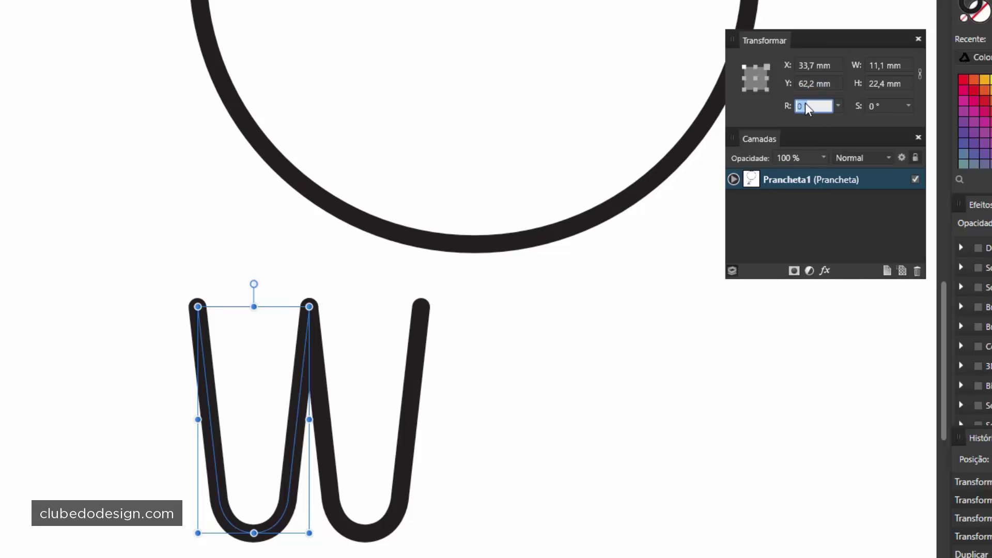
pyautogui.write('-15')
pyautogui.press('Return')
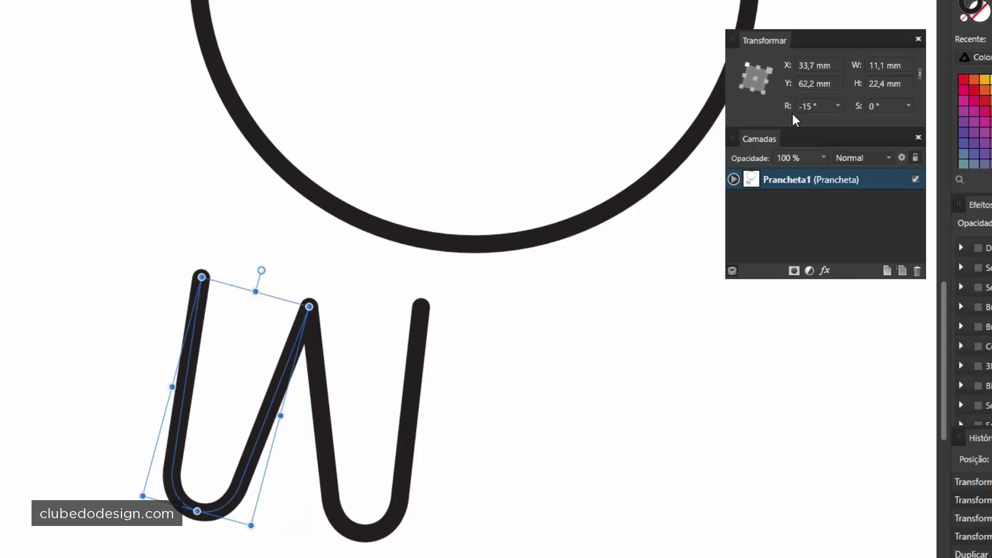
# Join the two U-shaped tentacles into one curve at their shared upper node
pyautogui.keyDown('shift'); pyautogui.click(419, 315); pyautogui.keyUp('shift')
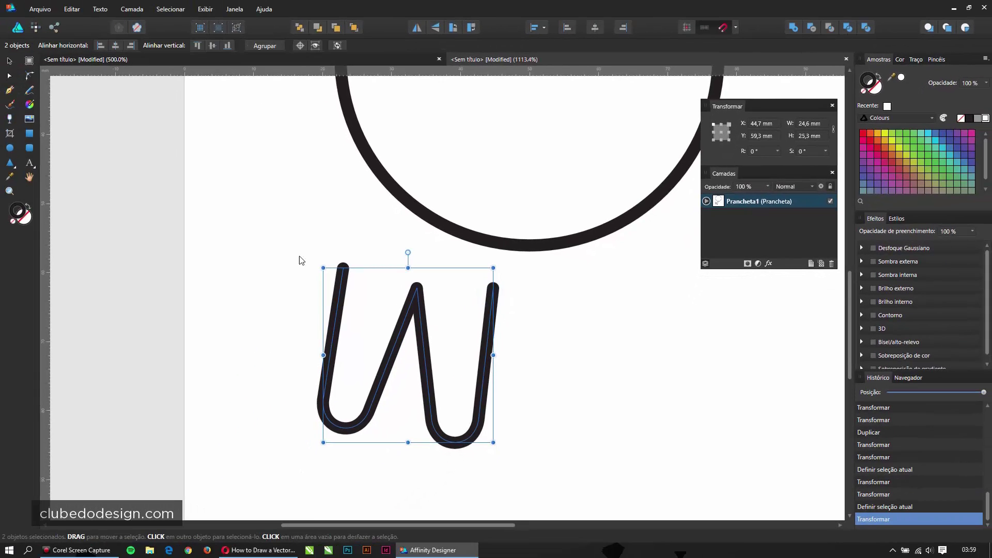
pyautogui.click(10, 77)
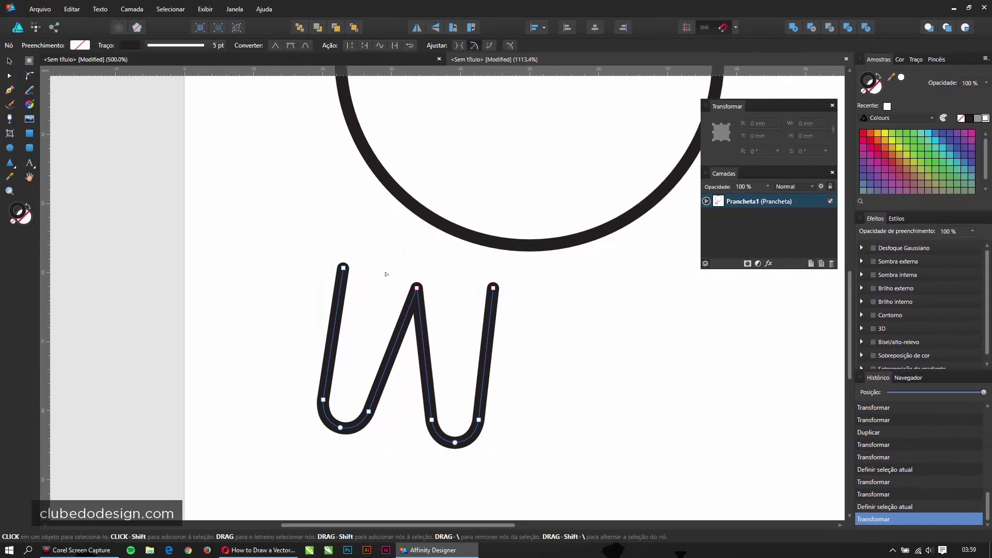
pyautogui.moveTo(400, 270); pyautogui.dragTo(427, 300)
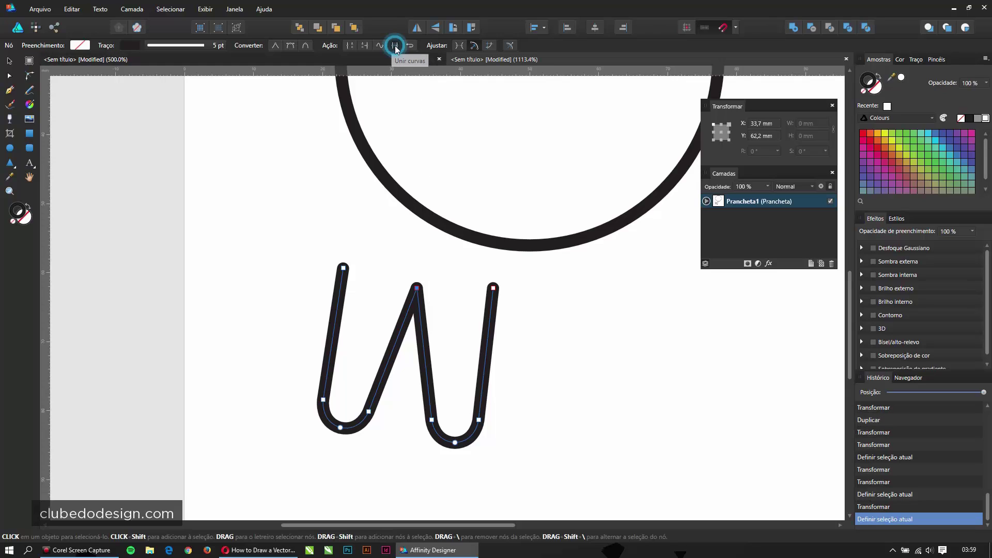
pyautogui.hotkey('ctrl', 'j')
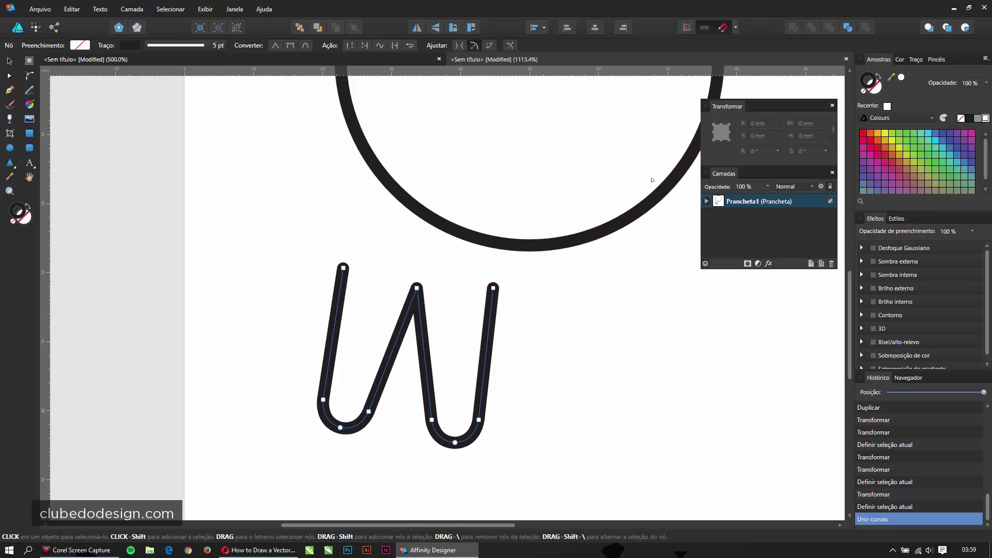
# Rotate the joined two-tentacle curve by -15° about its upper-right corner and leave nothing selected
pyautogui.click(12, 62)
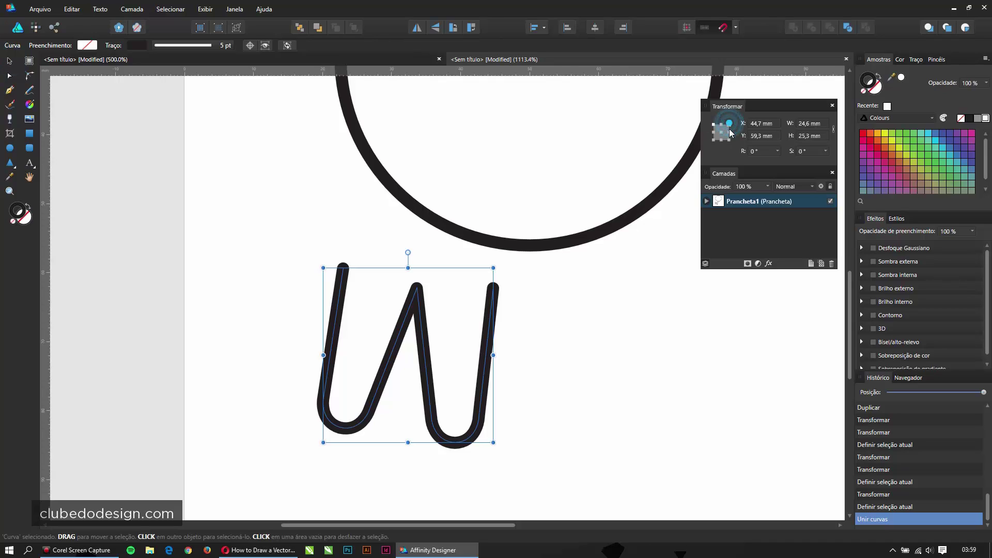
pyautogui.click(767, 152)
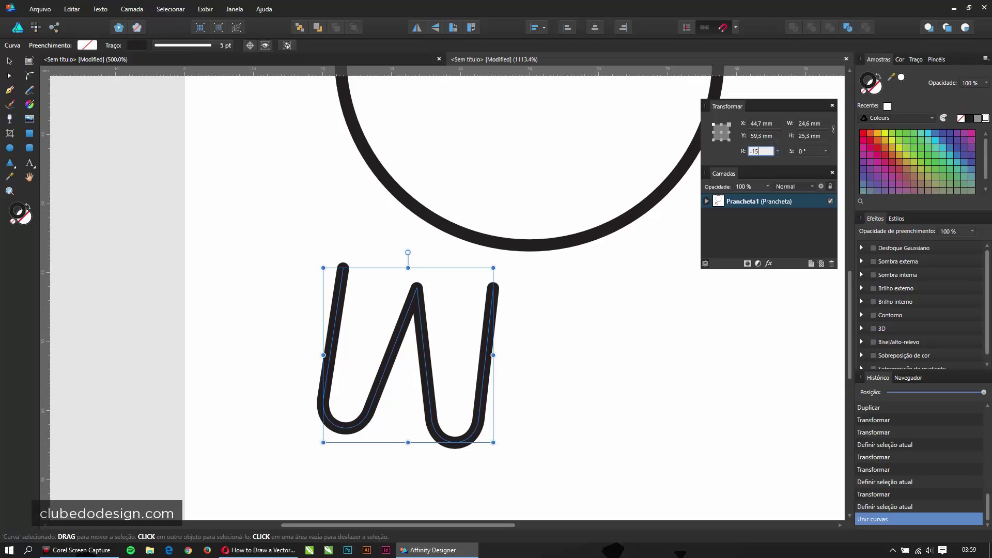
pyautogui.press('Return')
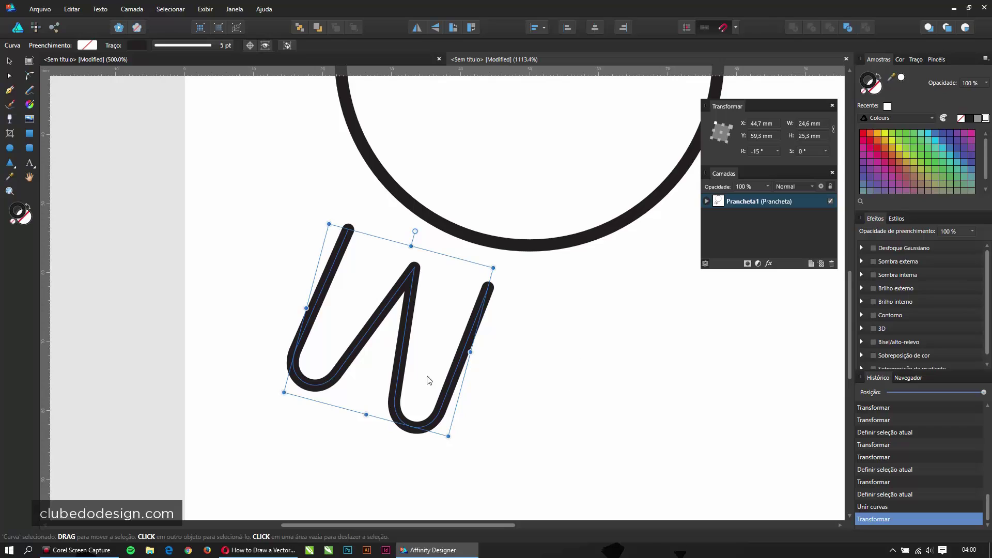
pyautogui.click(494, 393)
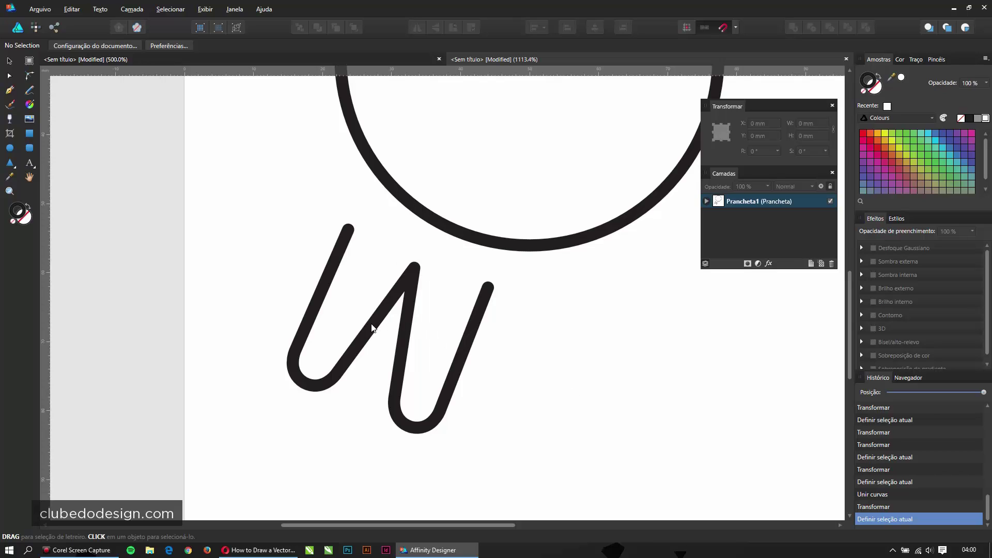
# Place a duplicate of the two-tentacle curve to its right at the same height, and flip the copy horizontally
pyautogui.moveTo(372, 327); pyautogui.dragTo(515, 337)
pyautogui.click(527, 341)
pyautogui.click(413, 279)
pyautogui.moveTo(414, 281); pyautogui.dragTo(632, 310)
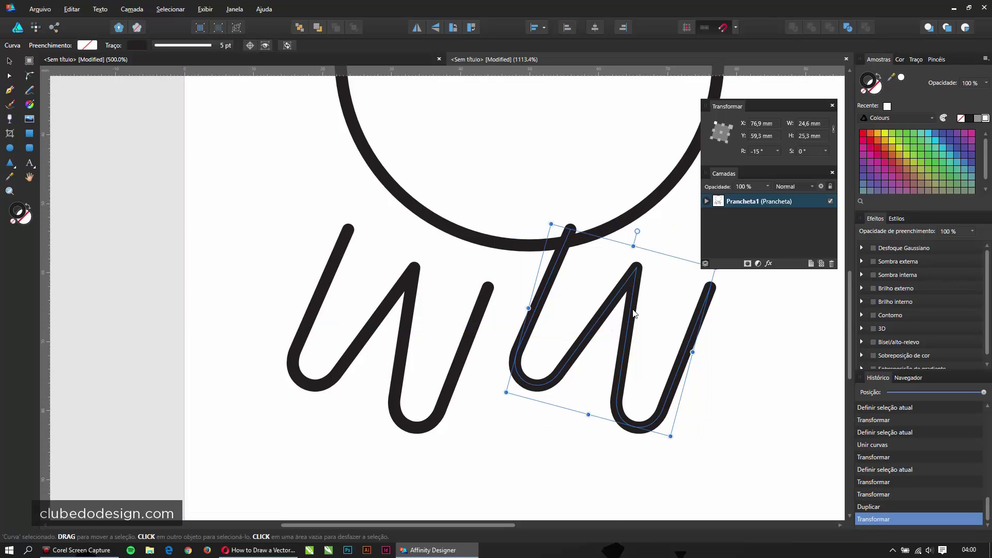
pyautogui.rightClick(630, 309)
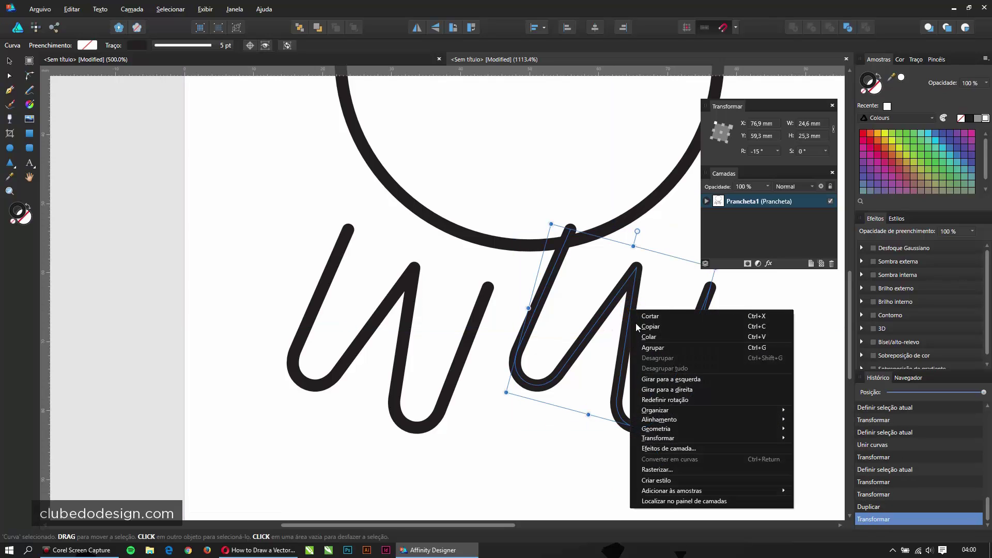
pyautogui.click(659, 436)
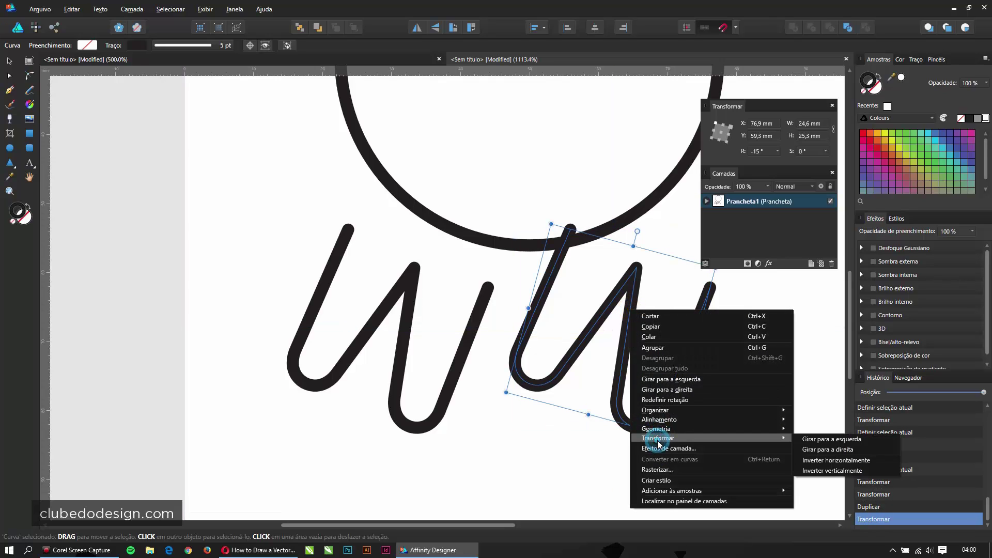
pyautogui.click(812, 462)
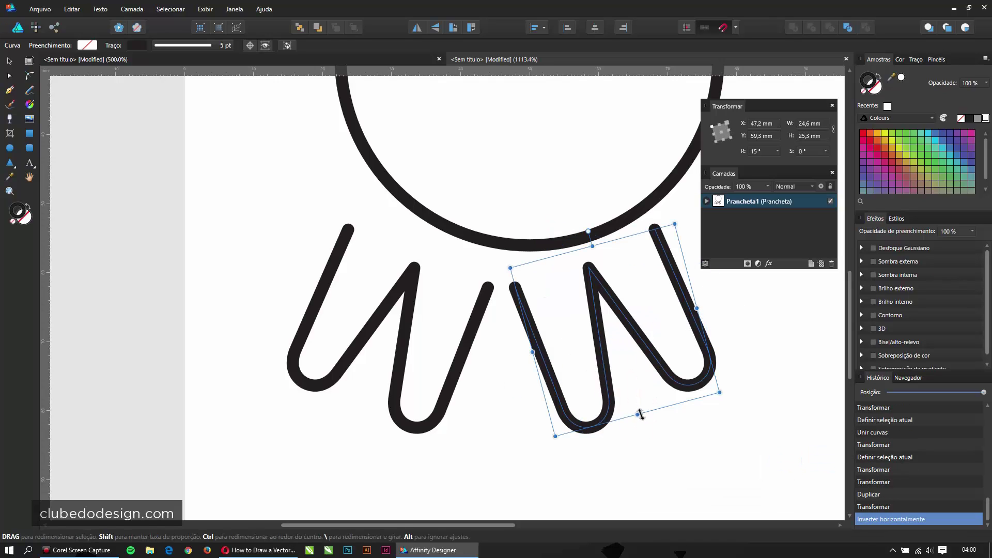
# Snap a copy of the flipped curve's upper-left end onto the original's upper-right end, and delete the leftover flipped curve
pyautogui.moveTo(532, 332); pyautogui.dragTo(504, 327)
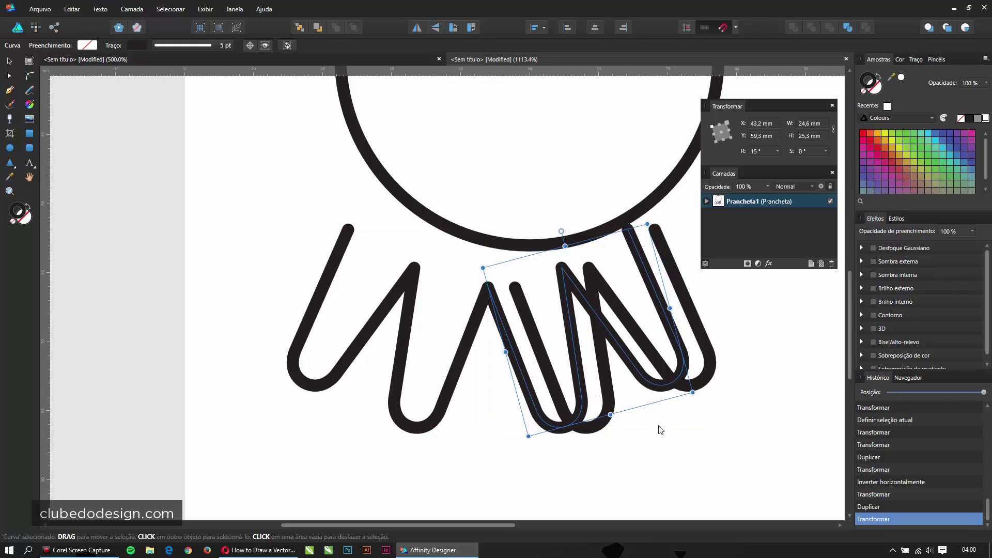
pyautogui.click(705, 351)
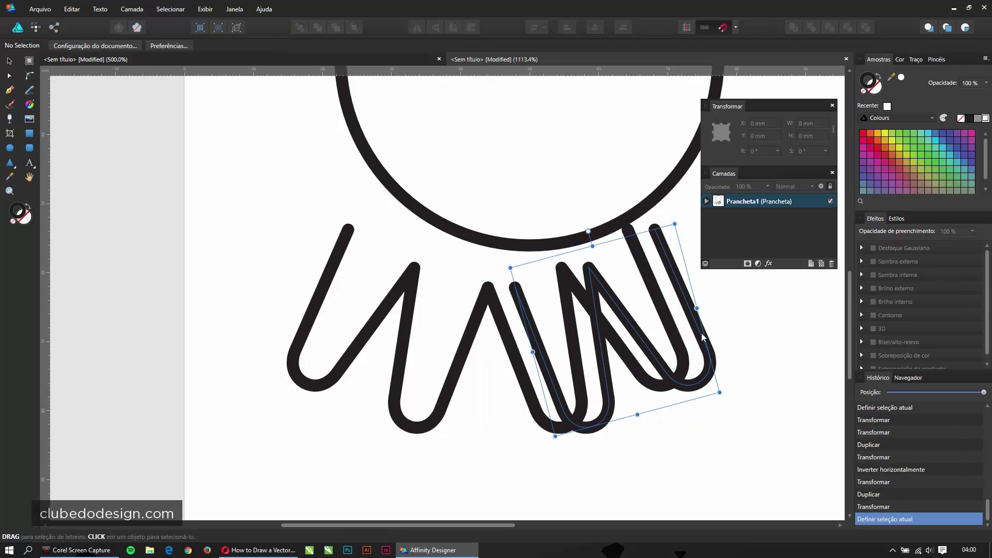
pyautogui.press('Delete')
# Join the two mirrored tentacle curves into one four-tentacle curve at their shared central node, leaving nothing selected
pyautogui.click(503, 328)
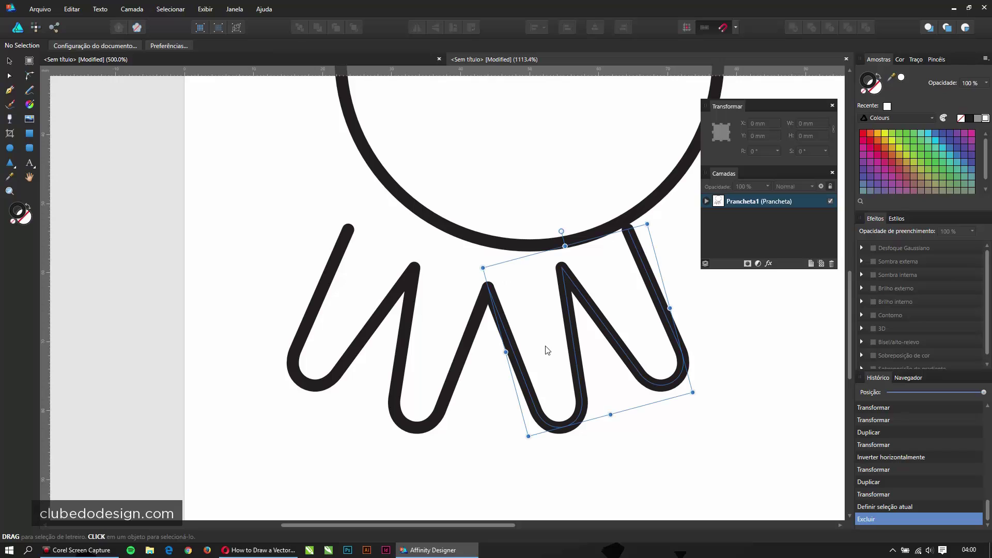
pyautogui.keyDown('shift'); pyautogui.click(447, 383); pyautogui.keyUp('shift')
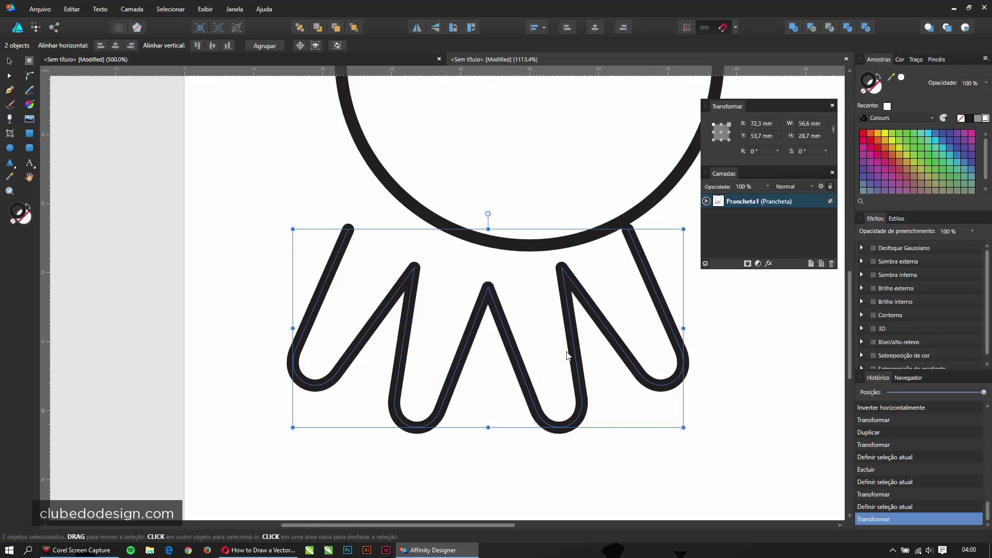
pyautogui.click(8, 76)
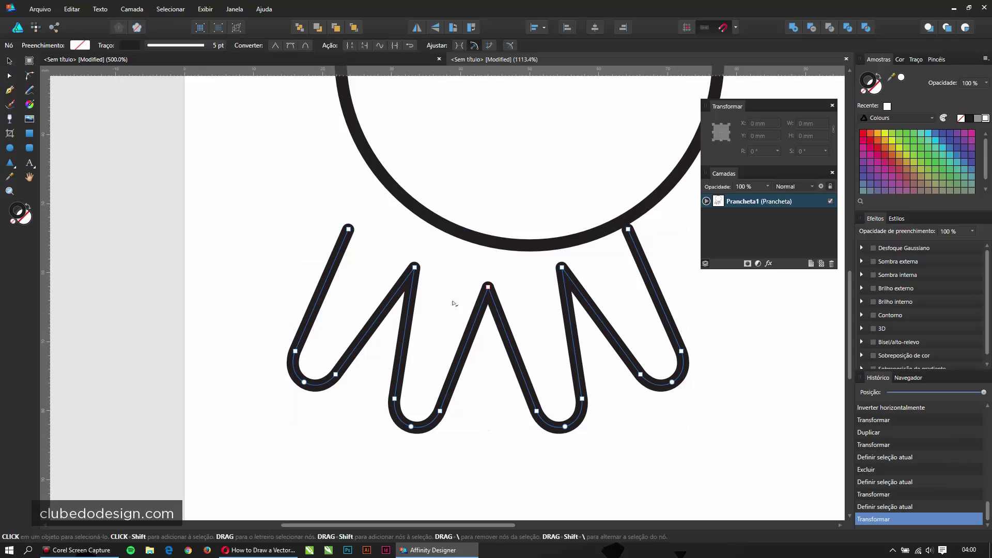
pyautogui.moveTo(470, 265); pyautogui.dragTo(497, 295)
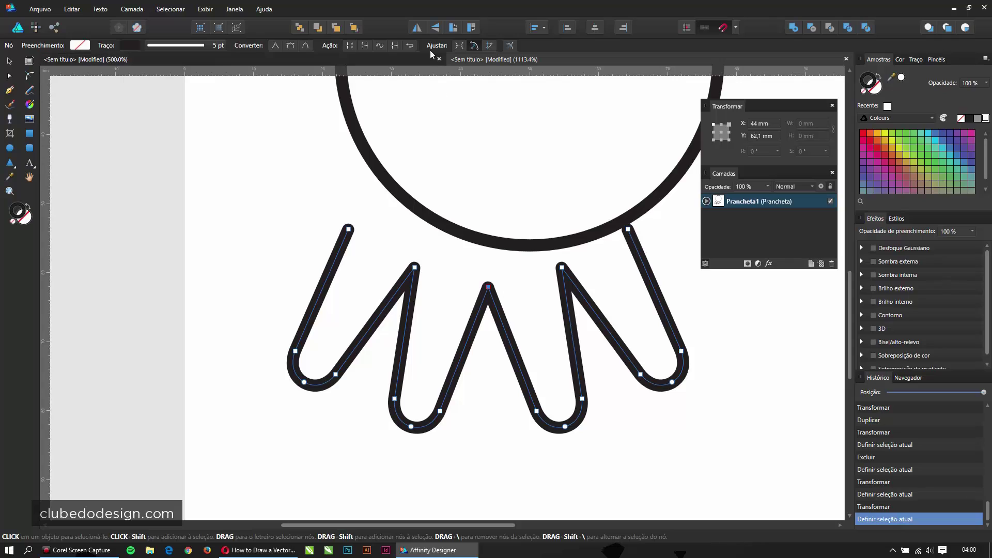
pyautogui.click(397, 47)
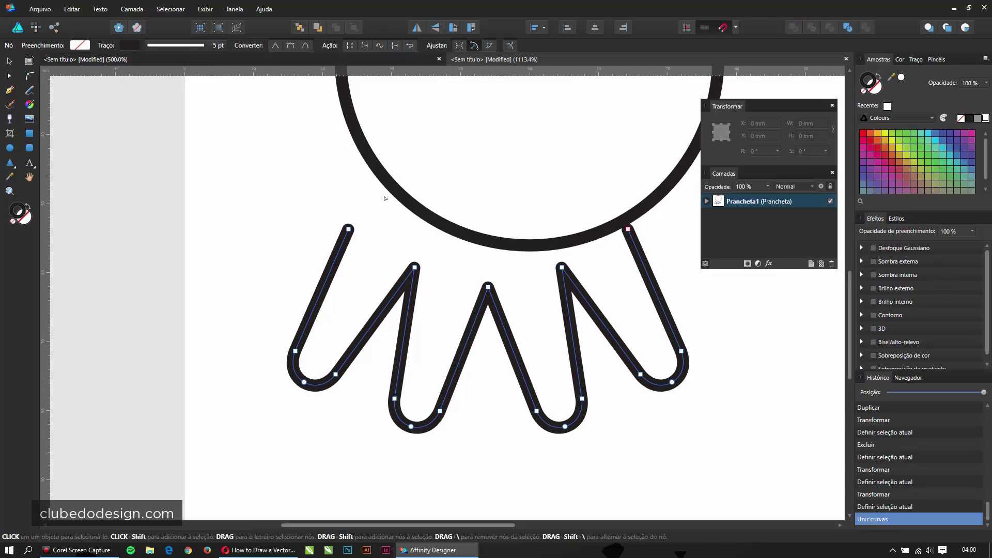
pyautogui.click(8, 61)
pyautogui.click(276, 148)
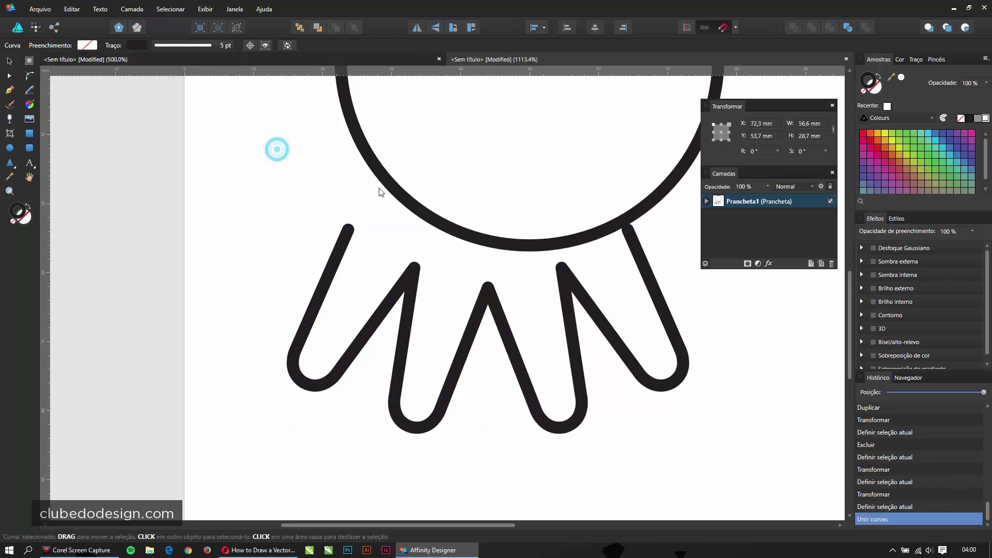
# Centre the four-tentacle curve horizontally beneath the circular head, with its right edge at about X 78.3 mm
pyautogui.moveTo(593, 236); pyautogui.dragTo(550, 352)
pyautogui.moveTo(517, 208); pyautogui.dragTo(465, 184)
pyautogui.moveTo(435, 243); pyautogui.dragTo(457, 219)
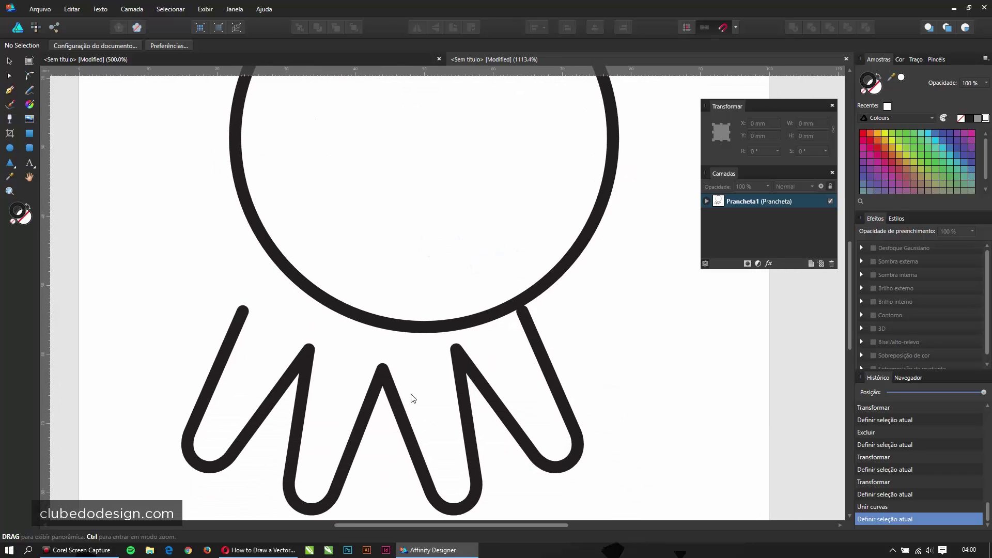
pyautogui.moveTo(475, 184); pyautogui.dragTo(443, 354)
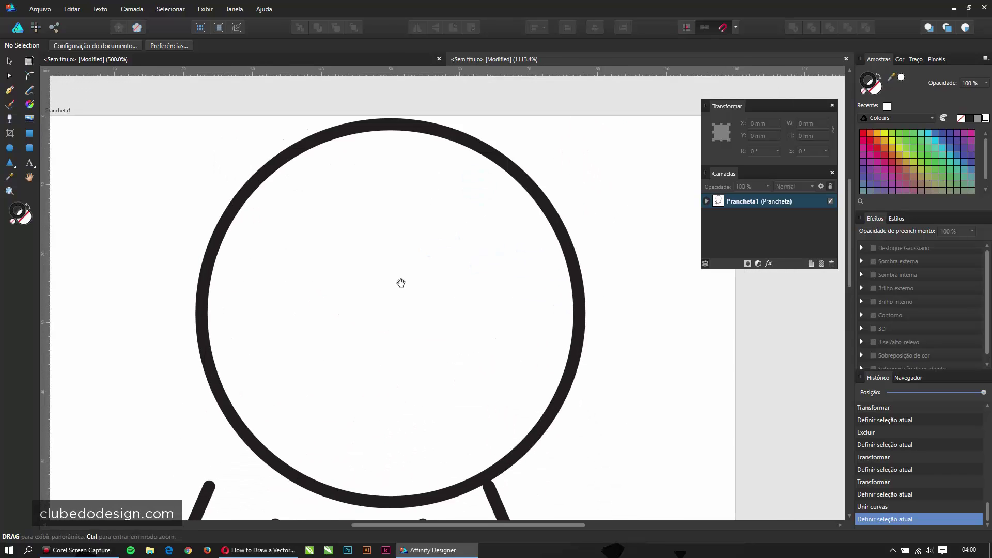
pyautogui.moveTo(428, 259); pyautogui.dragTo(428, 193)
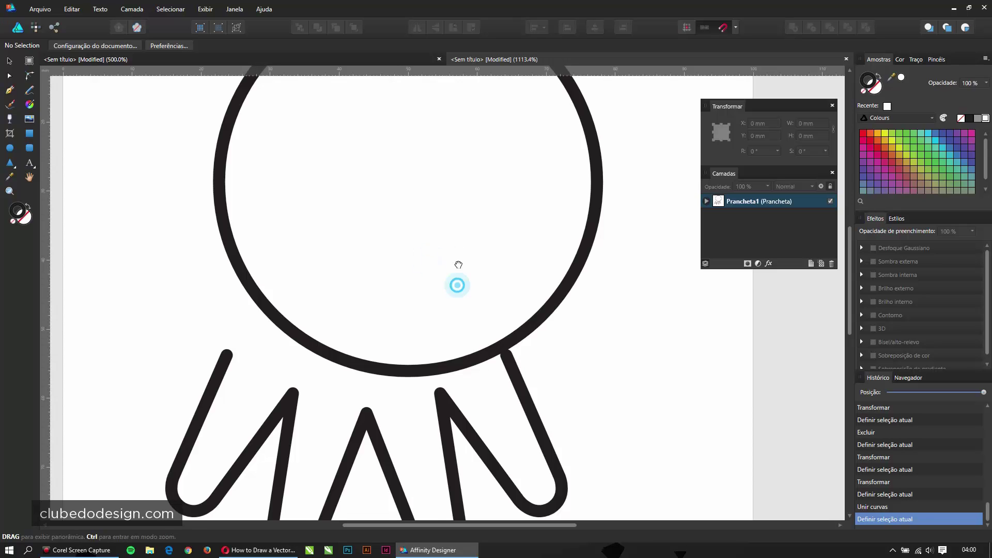
pyautogui.moveTo(456, 282); pyautogui.dragTo(459, 236)
pyautogui.click(369, 381)
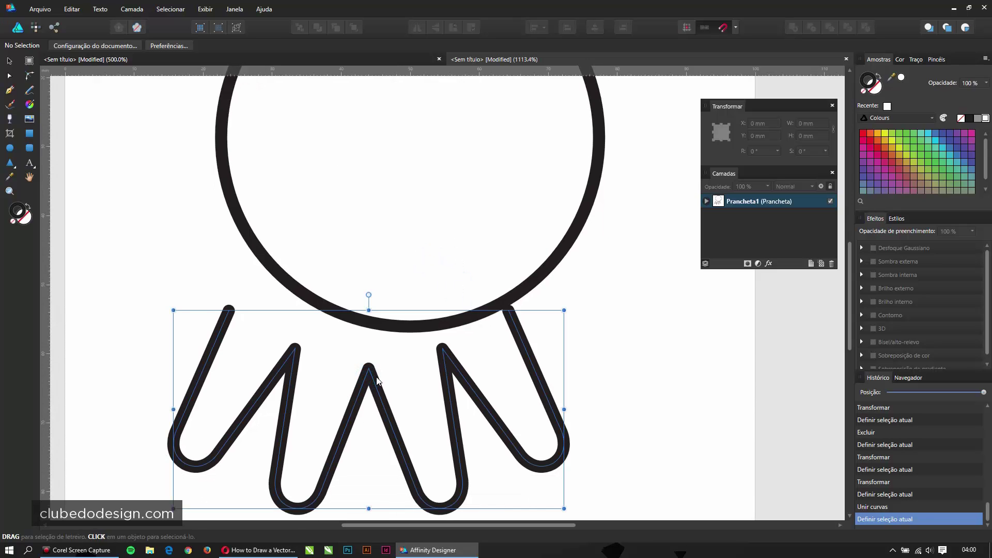
pyautogui.moveTo(369, 381); pyautogui.dragTo(404, 380)
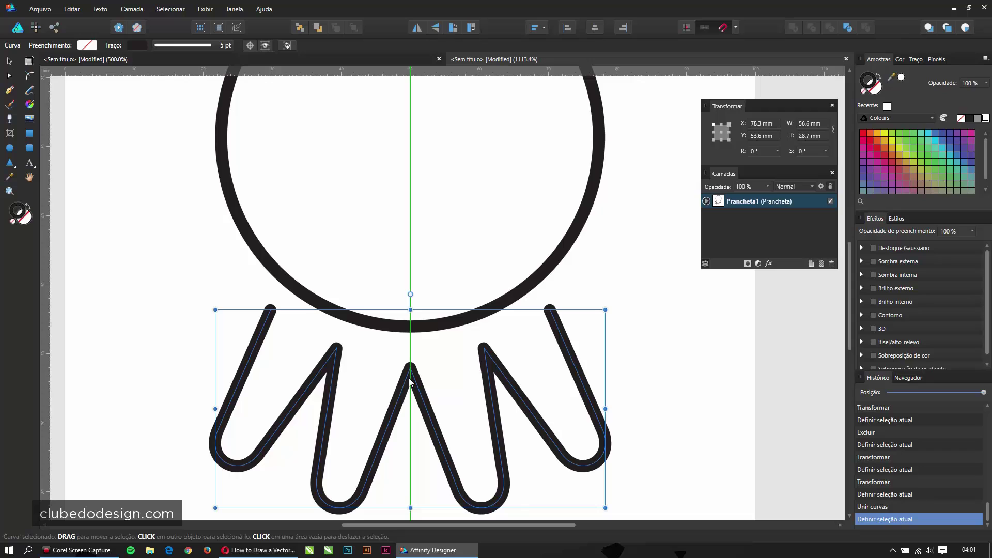
# Raise the centred tentacle curve towards the head until its top edge is at about Y 51 mm
pyautogui.moveTo(408, 377)
pyautogui.mouseDown()
pyautogui.moveTo(411, 356)
pyautogui.moveTo(406, 370)
pyautogui.mouseUp()
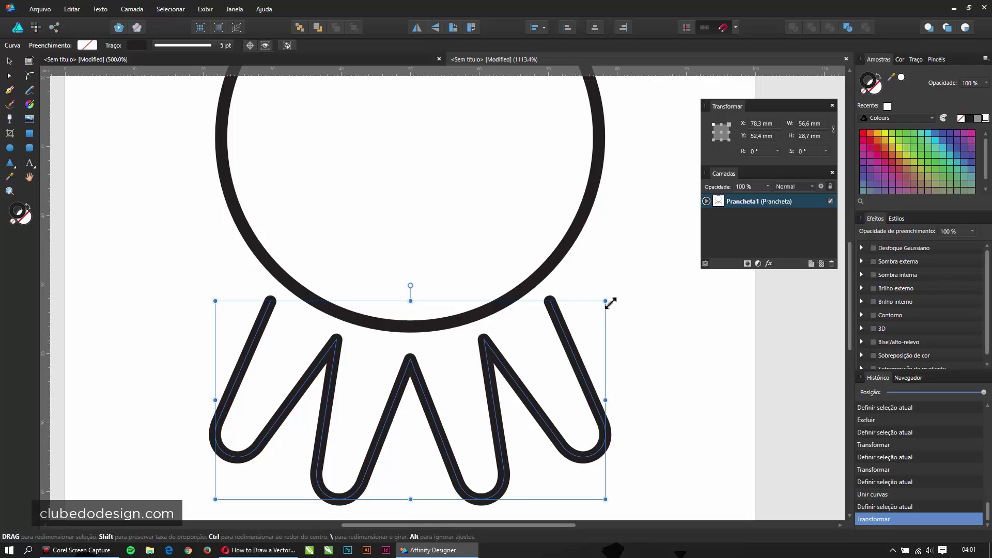
pyautogui.moveTo(604, 301); pyautogui.dragTo(609, 339)
pyautogui.hotkey('ctrl', 'z')
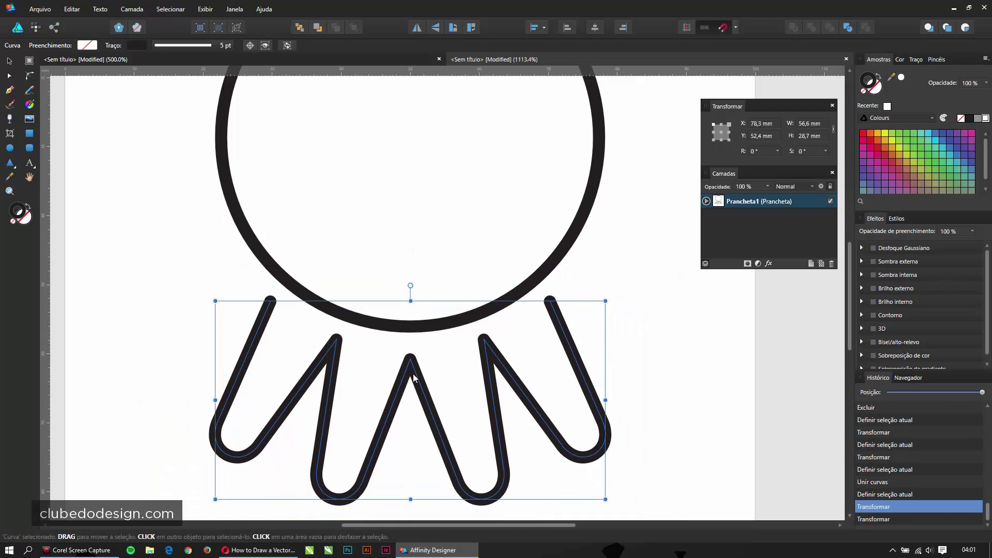
pyautogui.moveTo(409, 367); pyautogui.dragTo(411, 357)
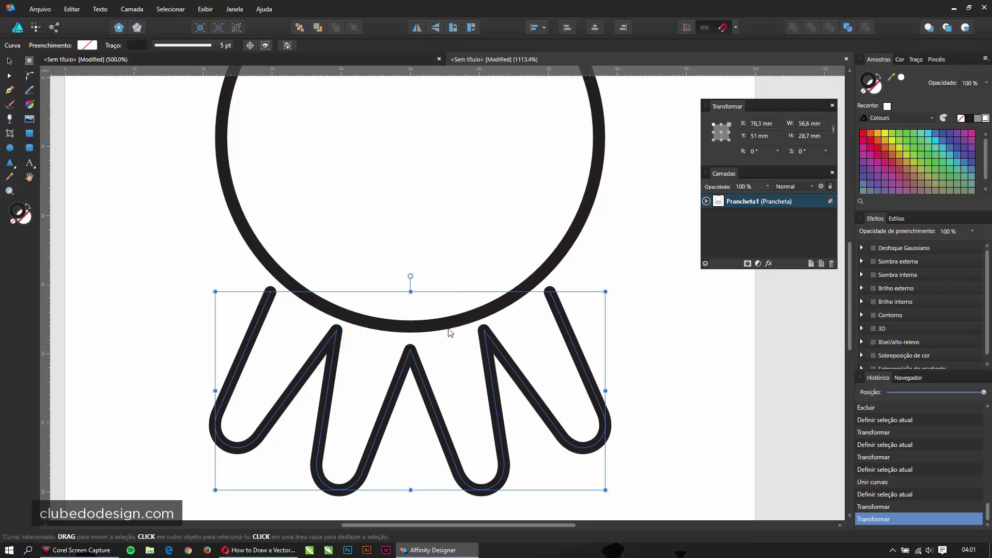
pyautogui.press('space')
pyautogui.moveTo(429, 226); pyautogui.dragTo(420, 319)
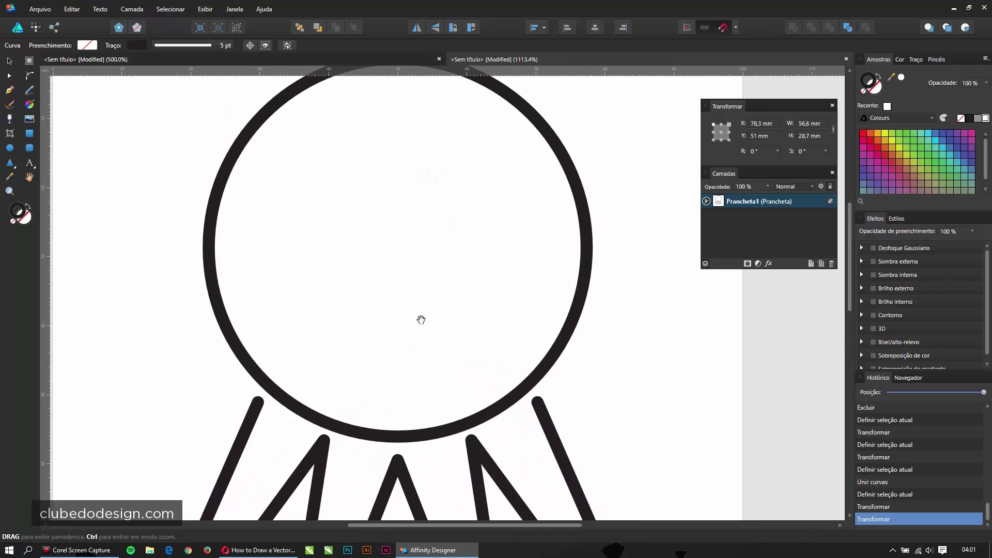
pyautogui.moveTo(411, 264); pyautogui.dragTo(432, 290)
pyautogui.moveTo(423, 341); pyautogui.dragTo(414, 223)
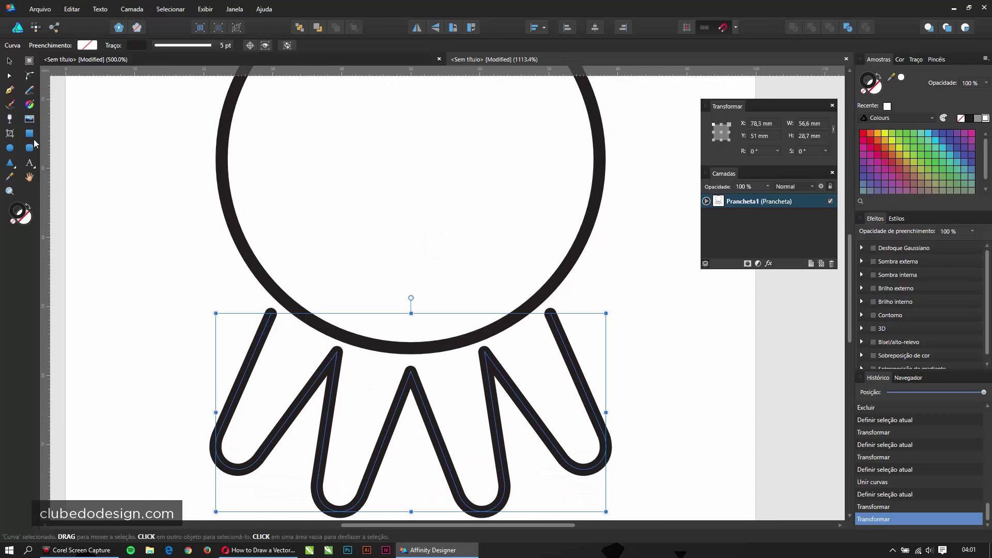
# Extend the tentacle curve's two outer end nodes up to the head circle, snapping each onto the circle's outline
pyautogui.click(10, 77)
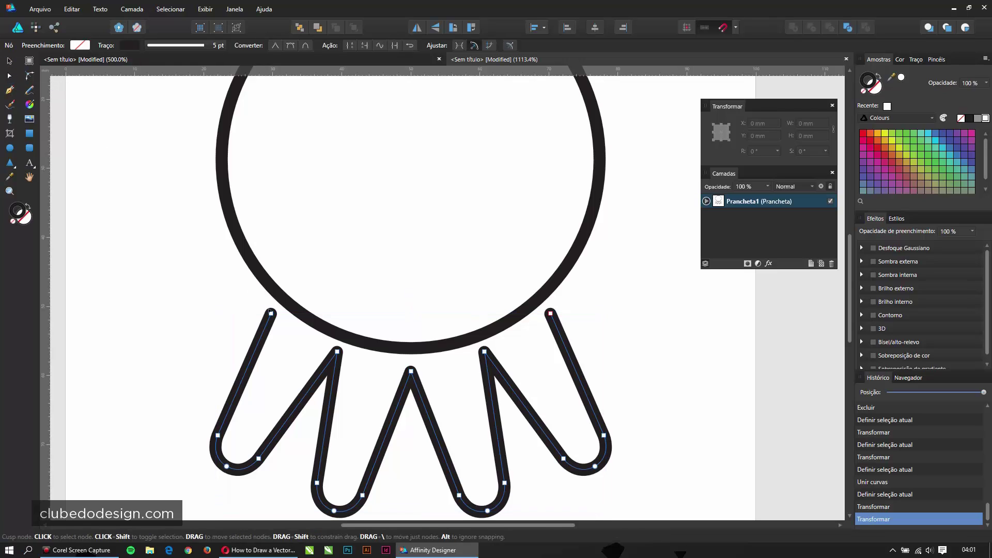
pyautogui.moveTo(269, 313)
pyautogui.mouseDown()
pyautogui.moveTo(281, 298)
pyautogui.moveTo(273, 308)
pyautogui.moveTo(267, 299)
pyautogui.moveTo(250, 318)
pyautogui.moveTo(273, 296)
pyautogui.mouseUp()
pyautogui.moveTo(294, 184); pyautogui.dragTo(298, 179)
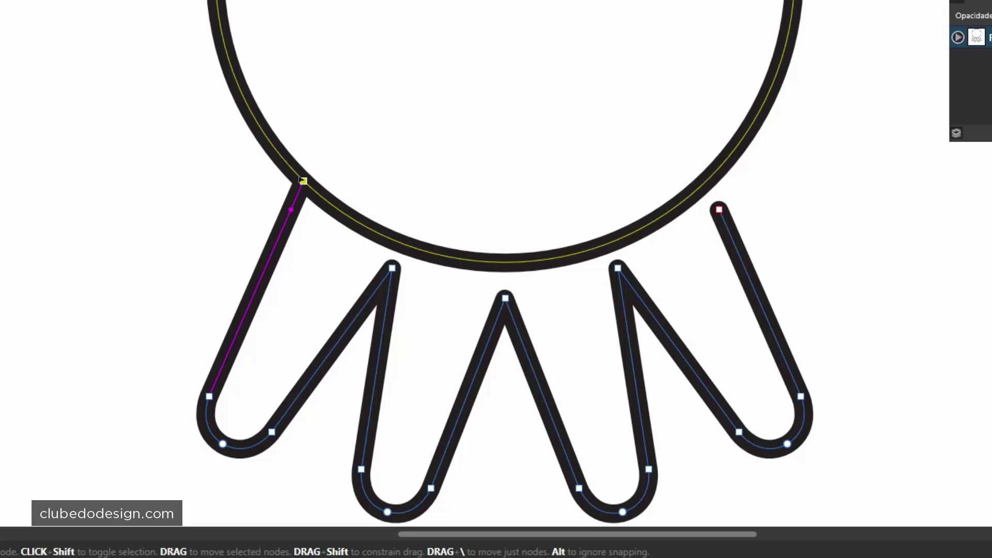
pyautogui.moveTo(302, 180); pyautogui.dragTo(303, 181)
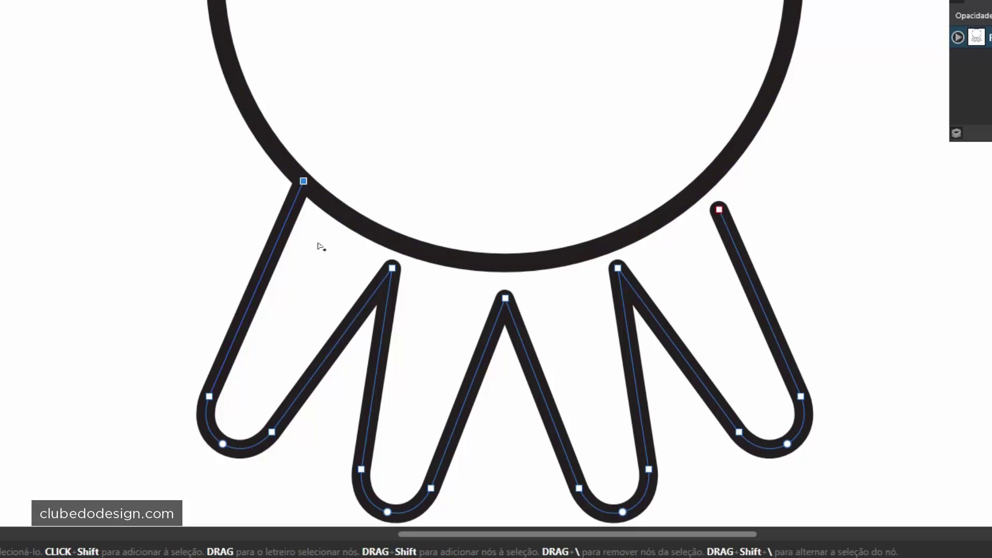
pyautogui.click(719, 209)
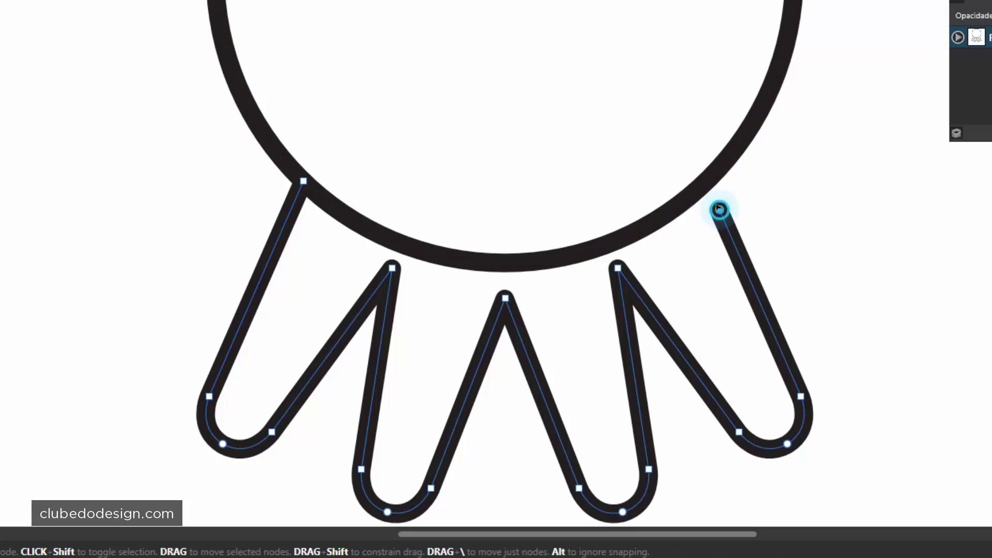
pyautogui.moveTo(719, 210); pyautogui.dragTo(706, 181)
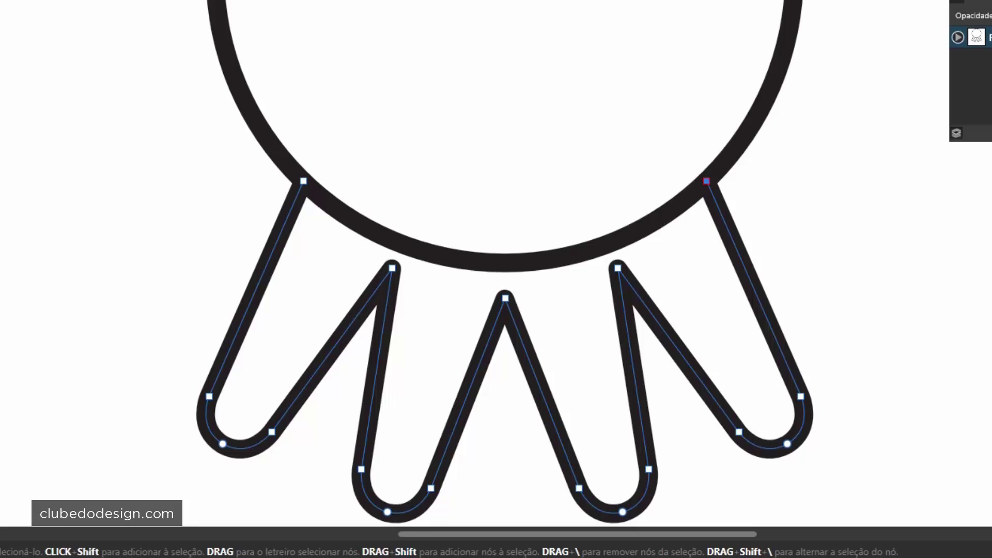
# Select the head circle and the tentacle curve together and align their horizontal centres to the selection bounds
pyautogui.click(9, 61)
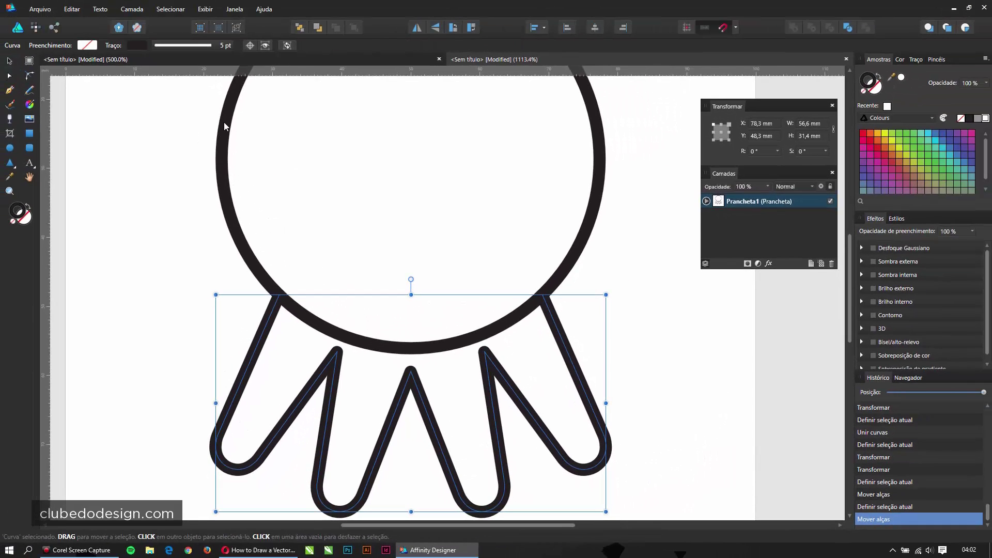
pyautogui.click(225, 123)
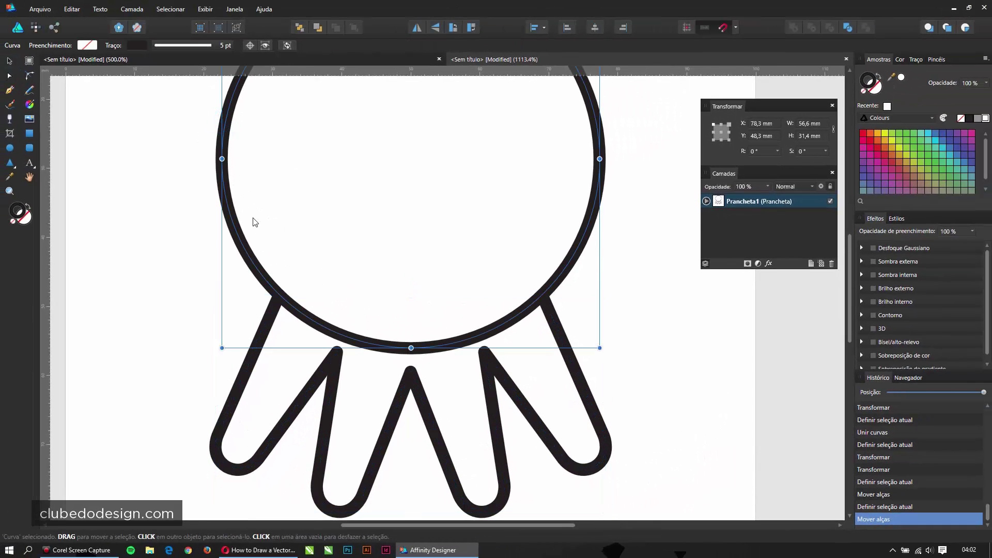
pyautogui.keyDown('shift'); pyautogui.click(333, 362); pyautogui.keyUp('shift')
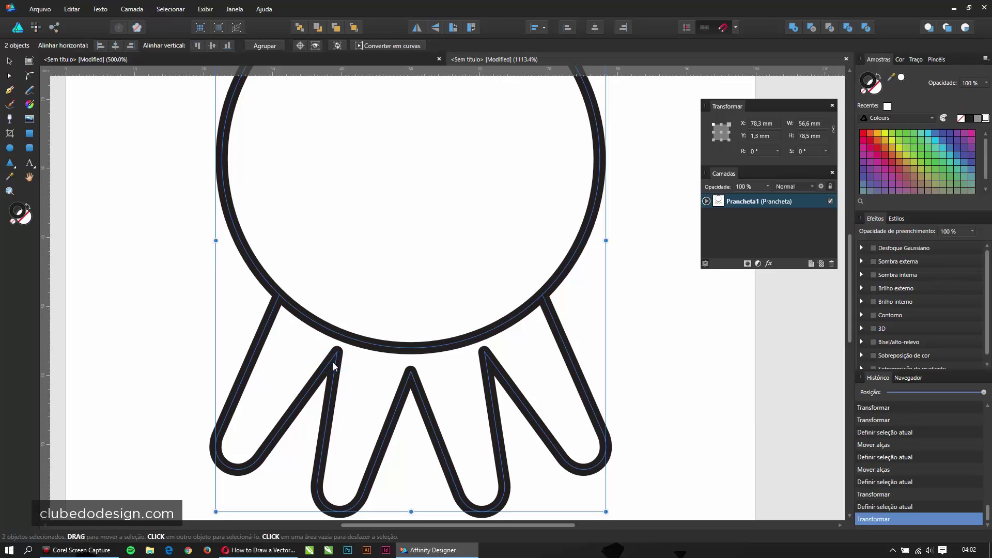
pyautogui.click(544, 29)
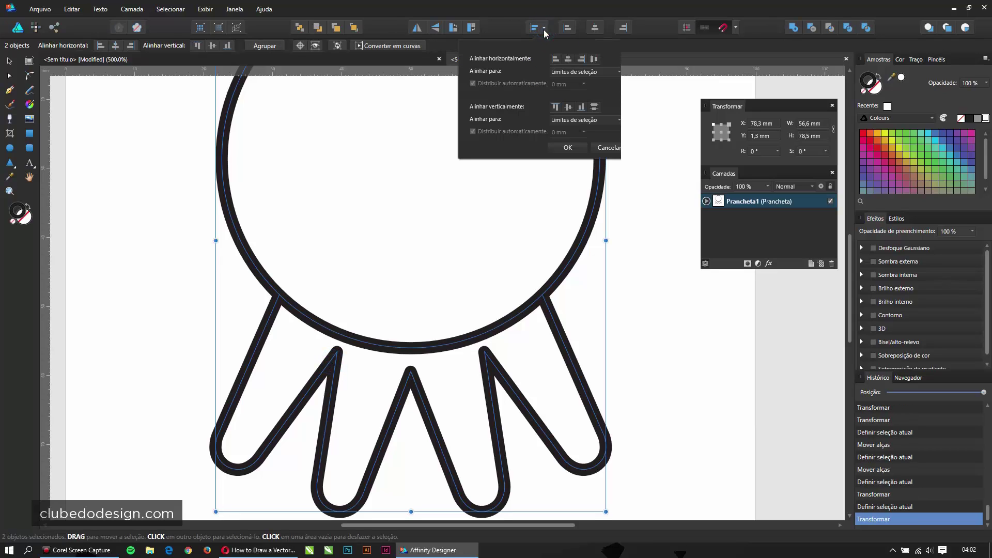
pyautogui.click(569, 60)
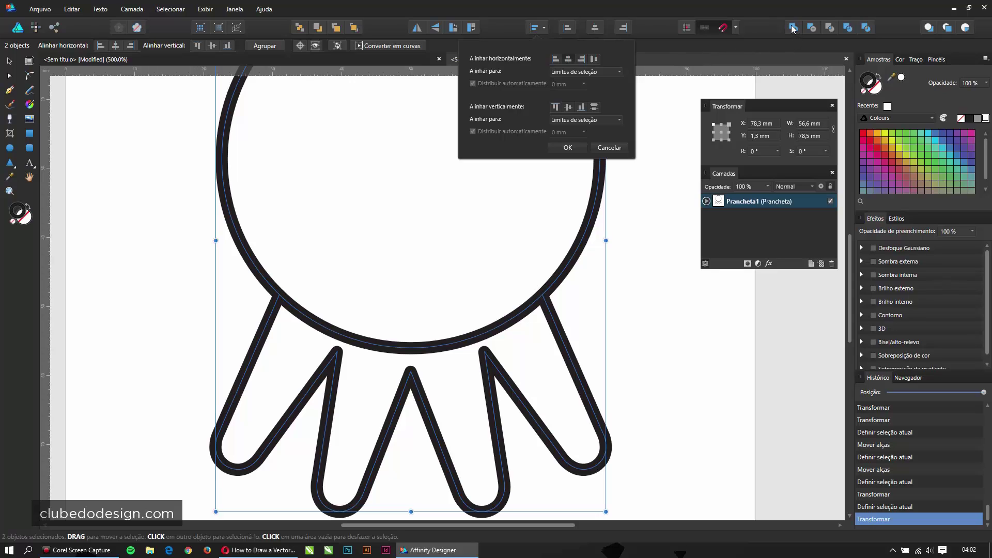
pyautogui.click(758, 30)
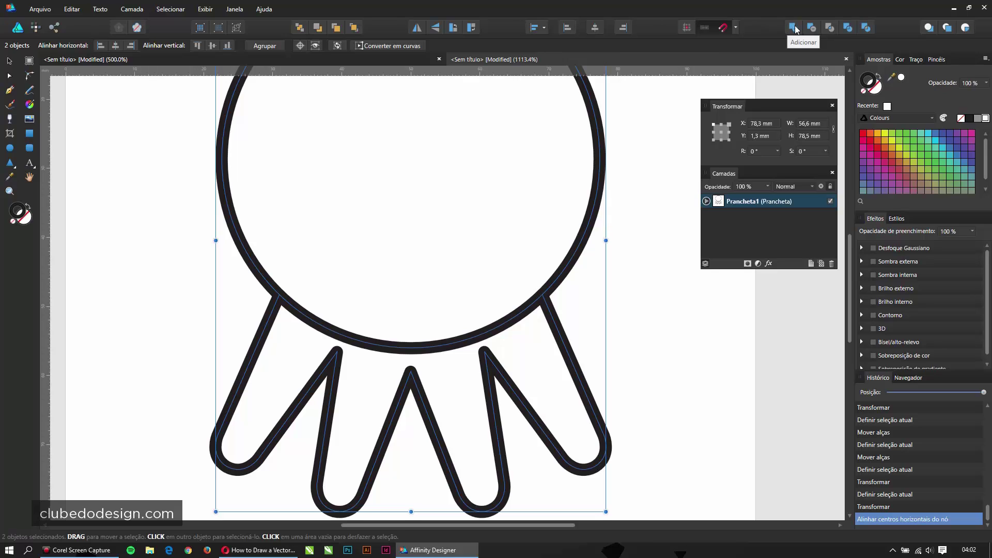
# Merge the head and tentacles into a single outline with Add, and move it down to about Y 12 mm
pyautogui.click(794, 28)
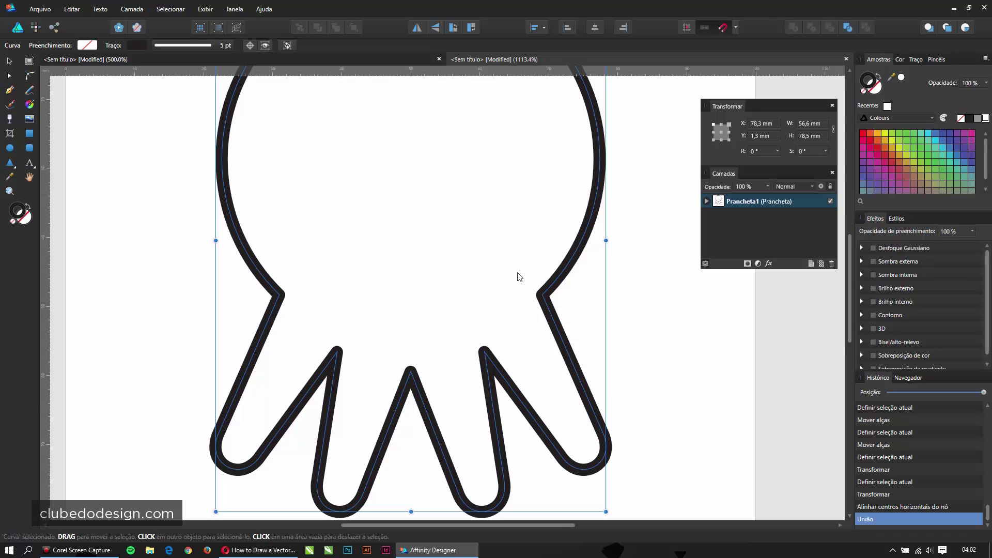
pyautogui.hotkey('ctrl', '0')
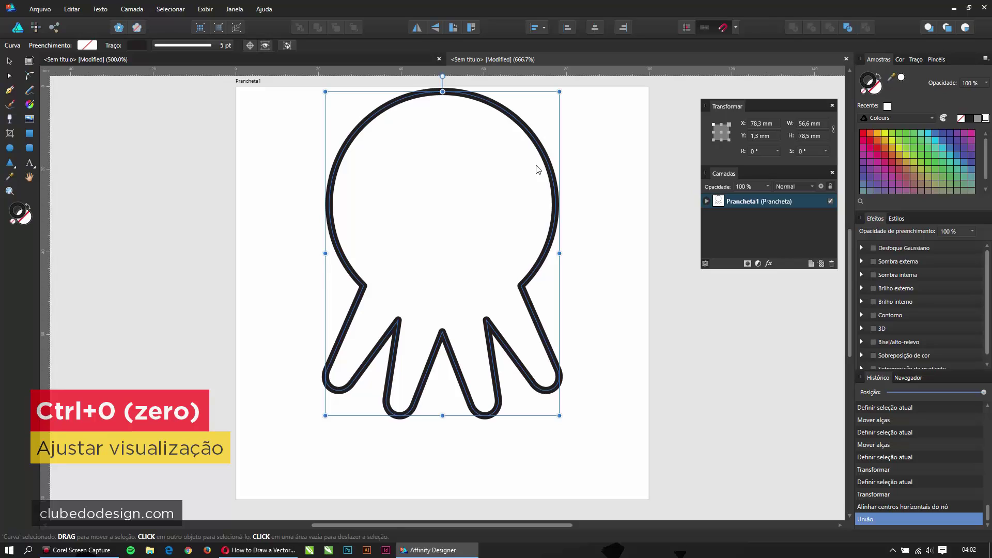
pyautogui.click(592, 320)
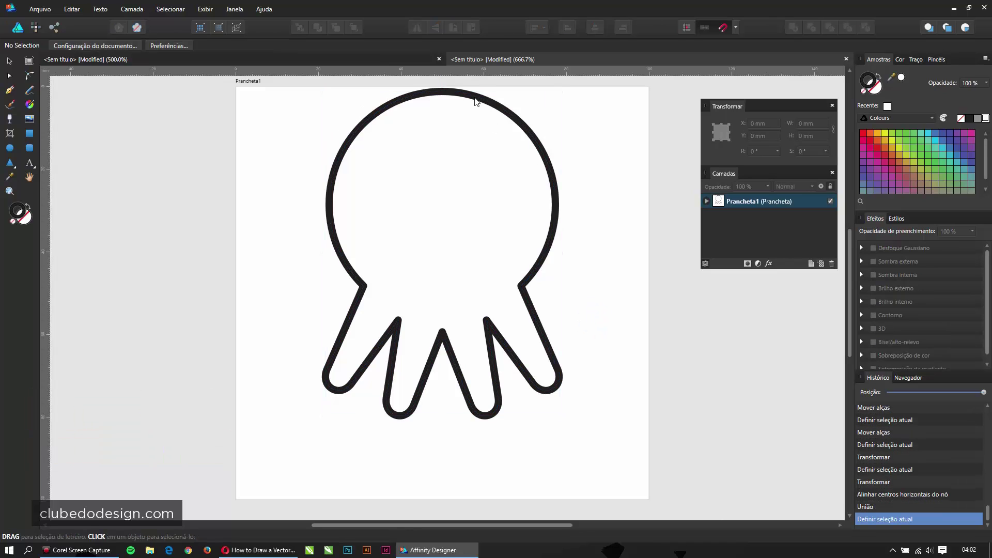
pyautogui.moveTo(475, 102); pyautogui.dragTo(472, 146)
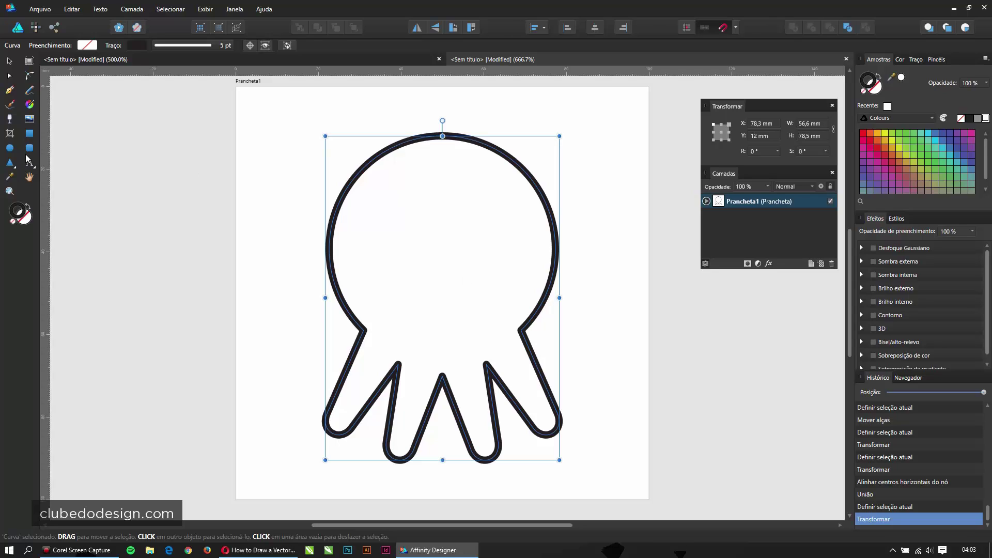
# Draw an eye circle about 10.3 mm in diameter in the upper-left part of the head, with the artboard's layers expanded
pyautogui.click(10, 150)
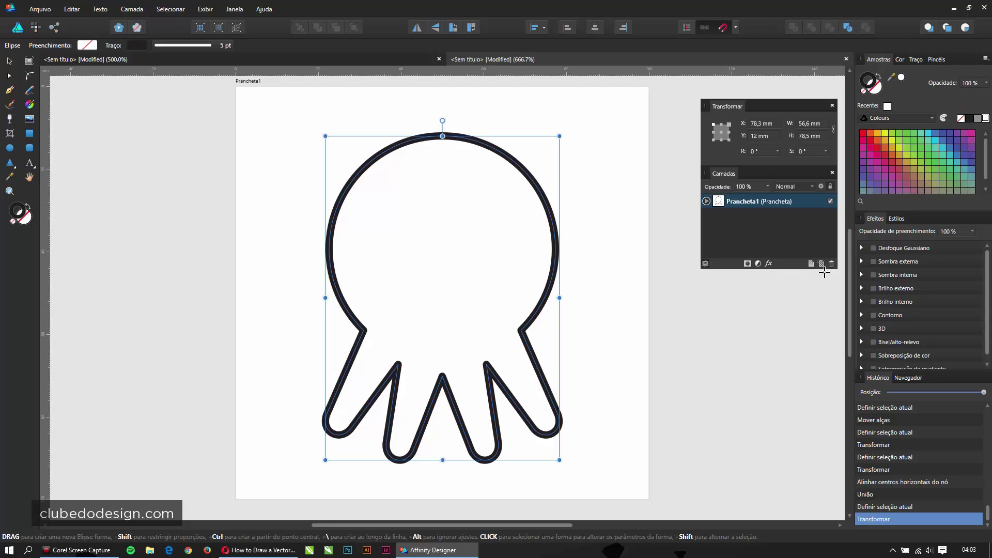
pyautogui.moveTo(795, 267); pyautogui.dragTo(789, 390)
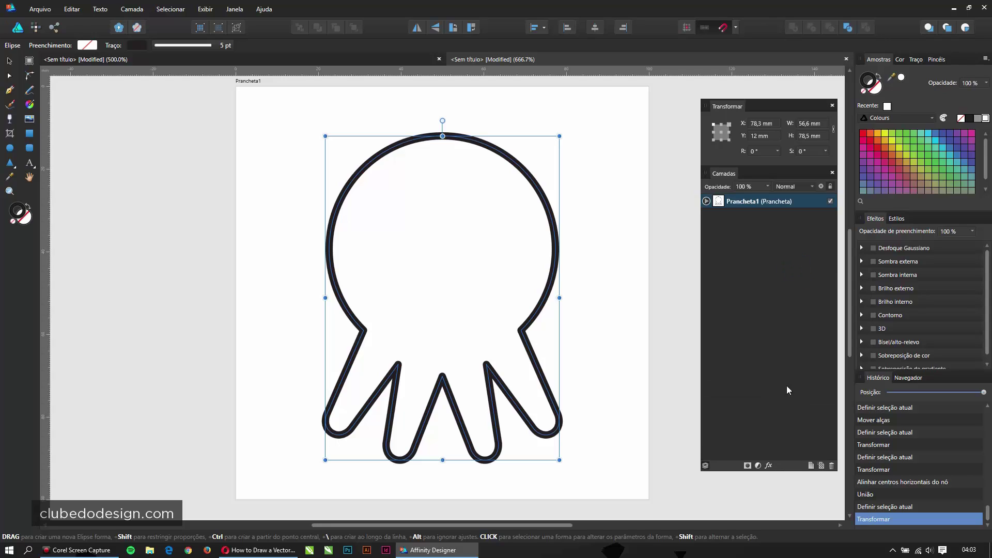
pyautogui.click(706, 201)
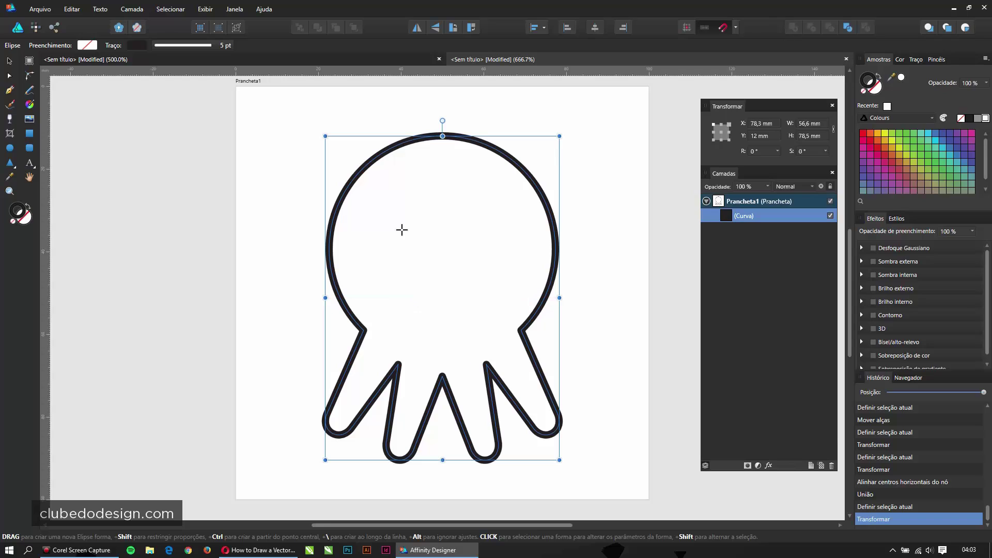
pyautogui.moveTo(399, 219); pyautogui.dragTo(428, 200)
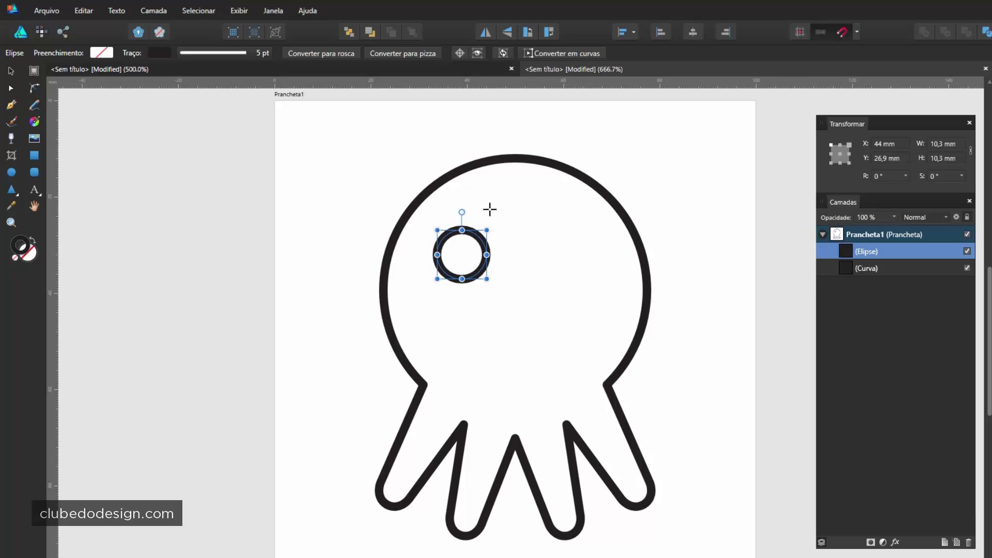
# Convert the eye circle to curves, break it at its bottom node and delete both loose ends to leave the upper arch
pyautogui.click(569, 53)
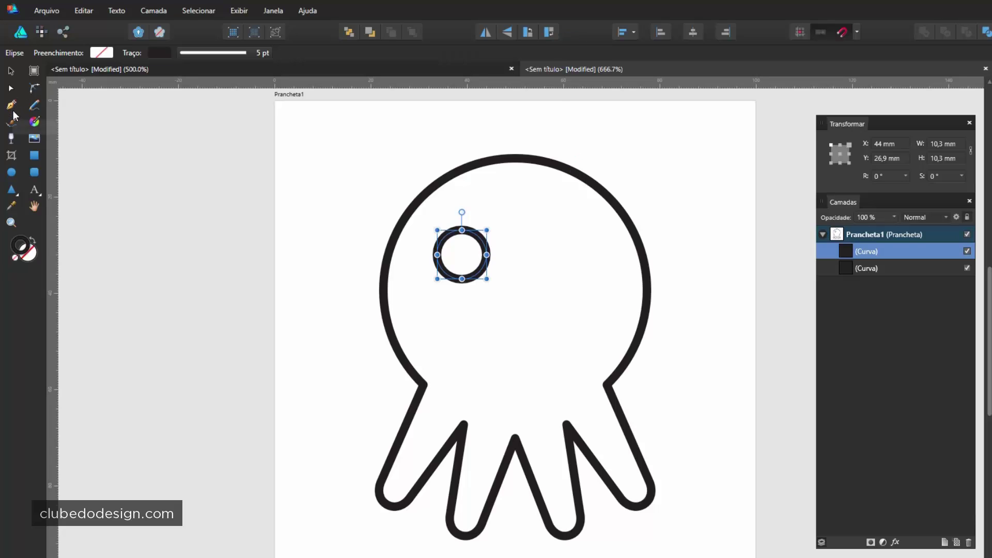
pyautogui.click(11, 91)
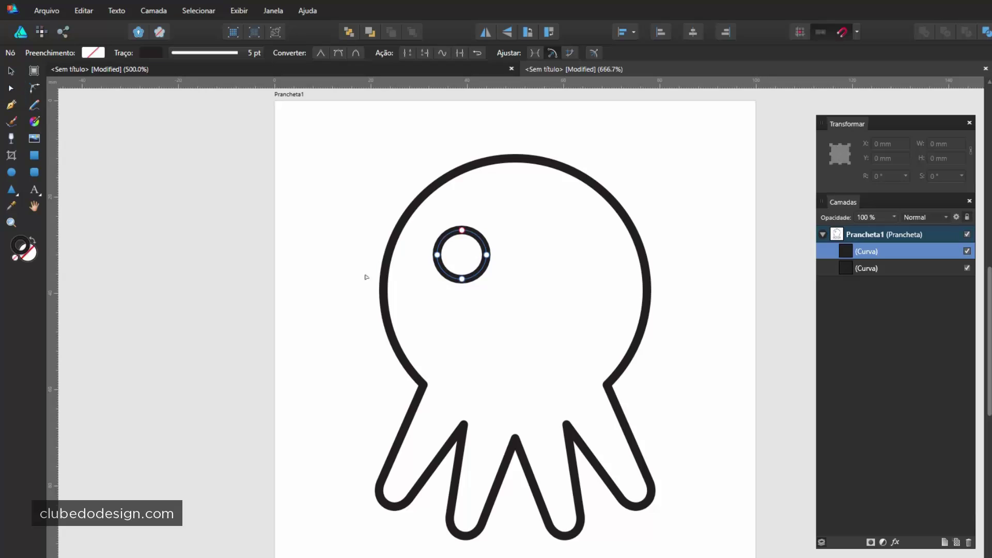
pyautogui.click(461, 279)
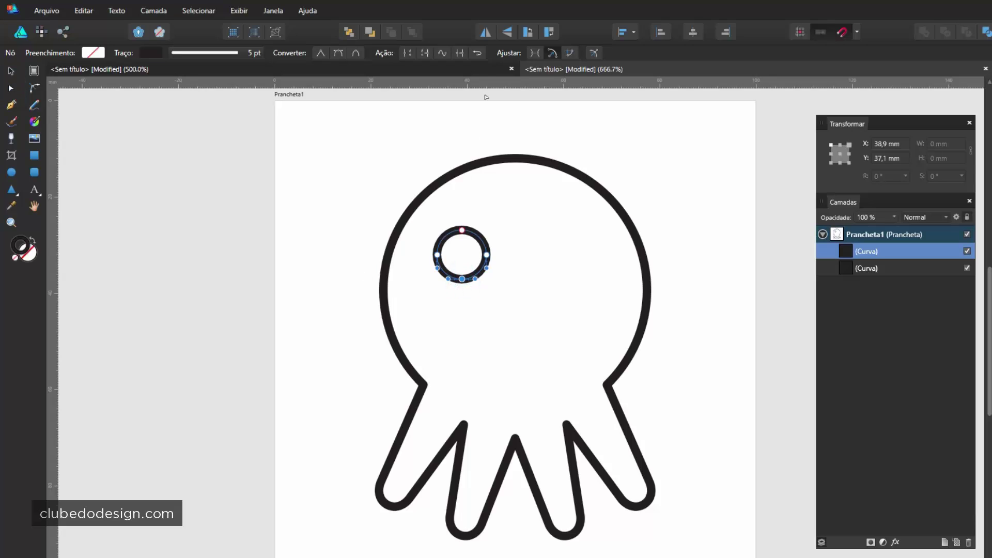
pyautogui.click(409, 51)
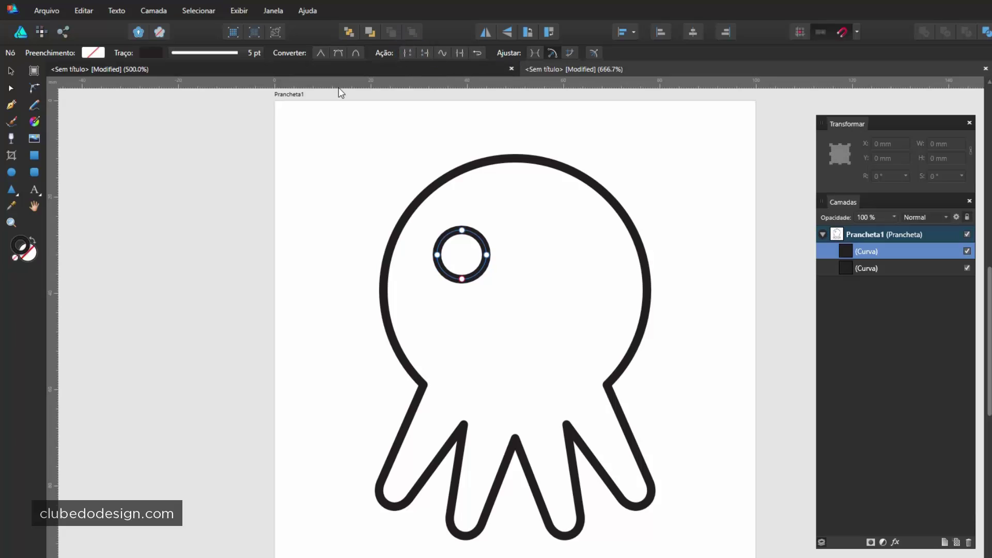
pyautogui.click(461, 278)
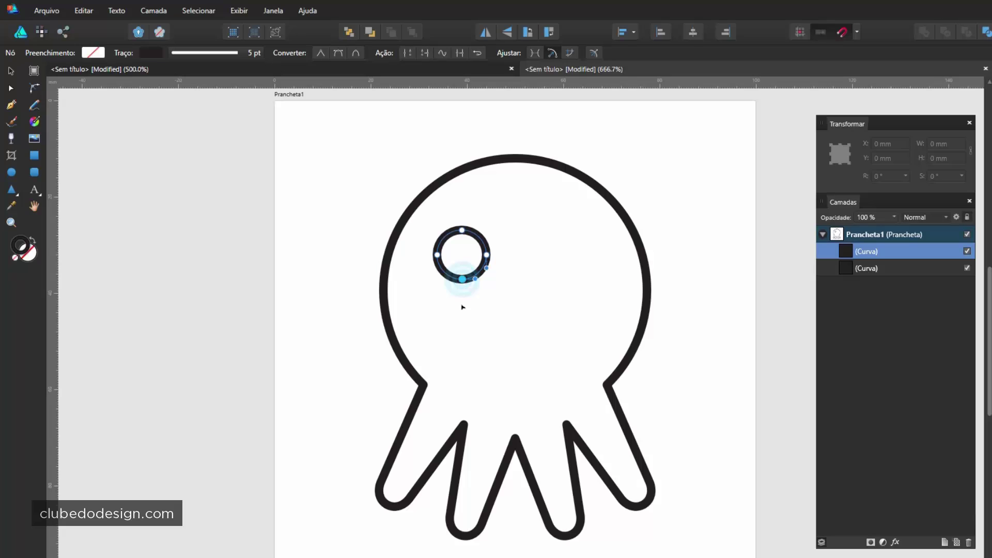
pyautogui.press('Delete')
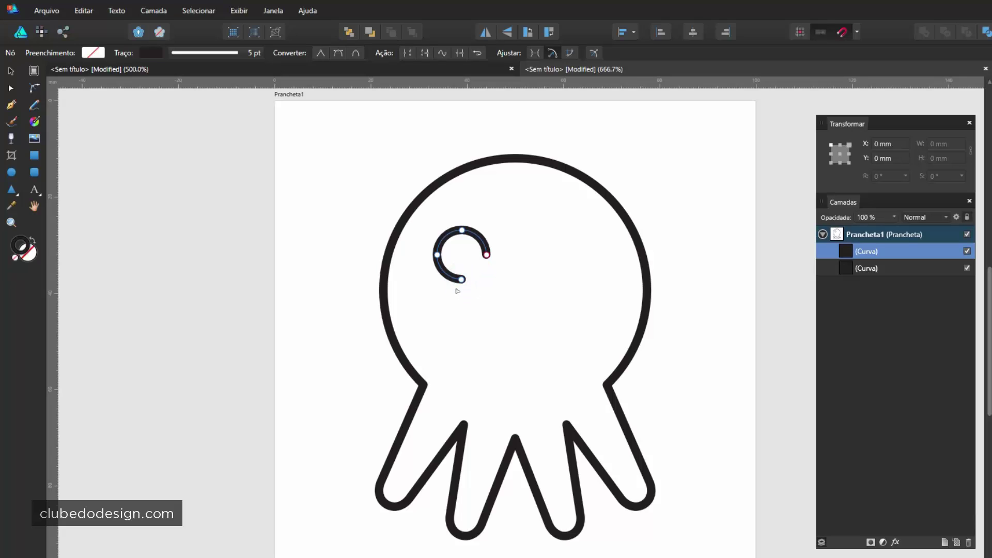
pyautogui.click(460, 279)
pyautogui.press('Delete')
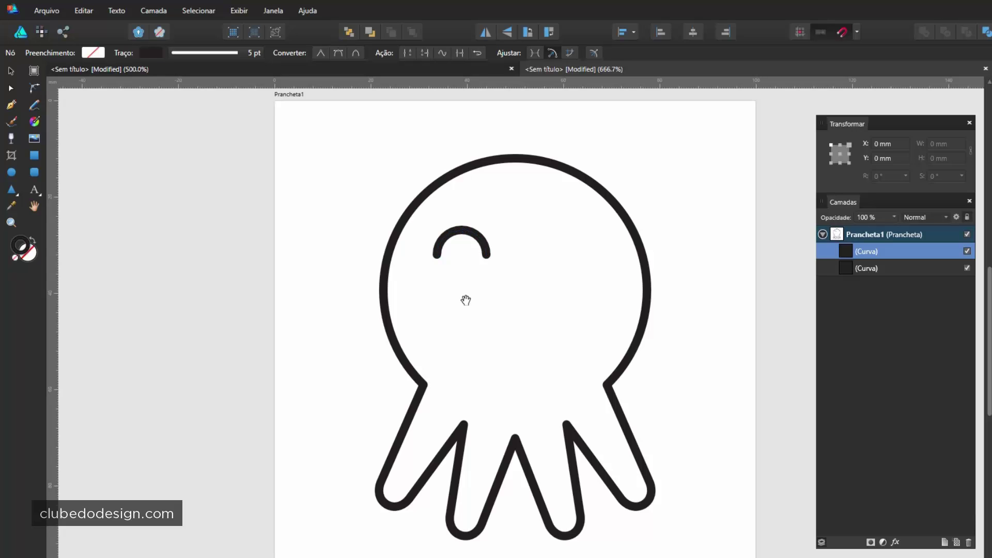
# Shorten the eye arch's right side by adding a node about halfway up it and deleting the right end node
pyautogui.moveTo(459, 232); pyautogui.dragTo(555, 336)
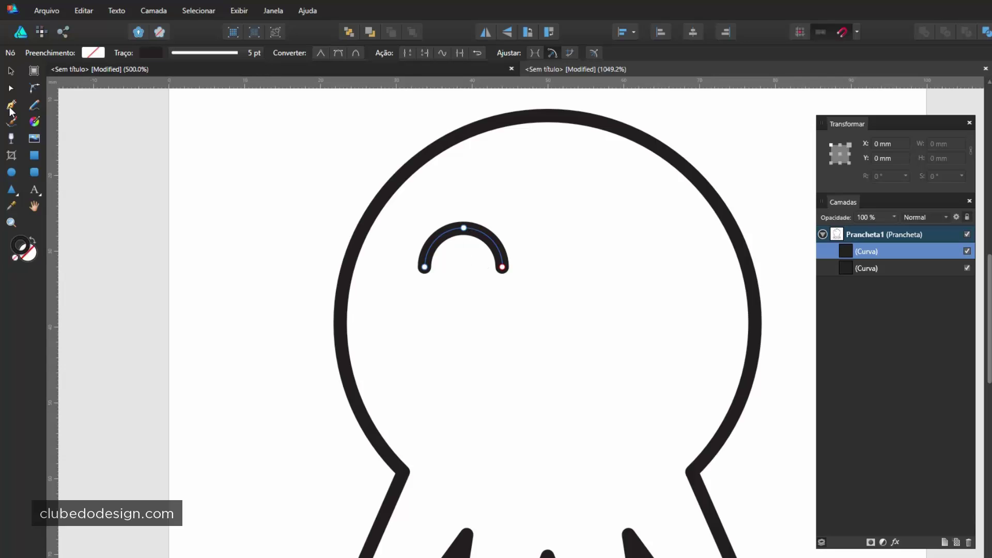
pyautogui.click(10, 70)
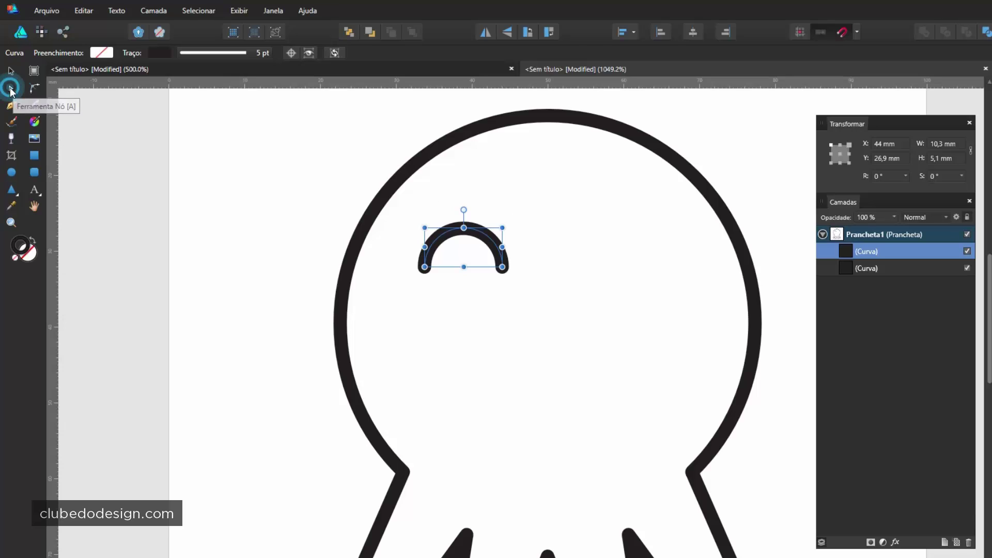
pyautogui.click(17, 91)
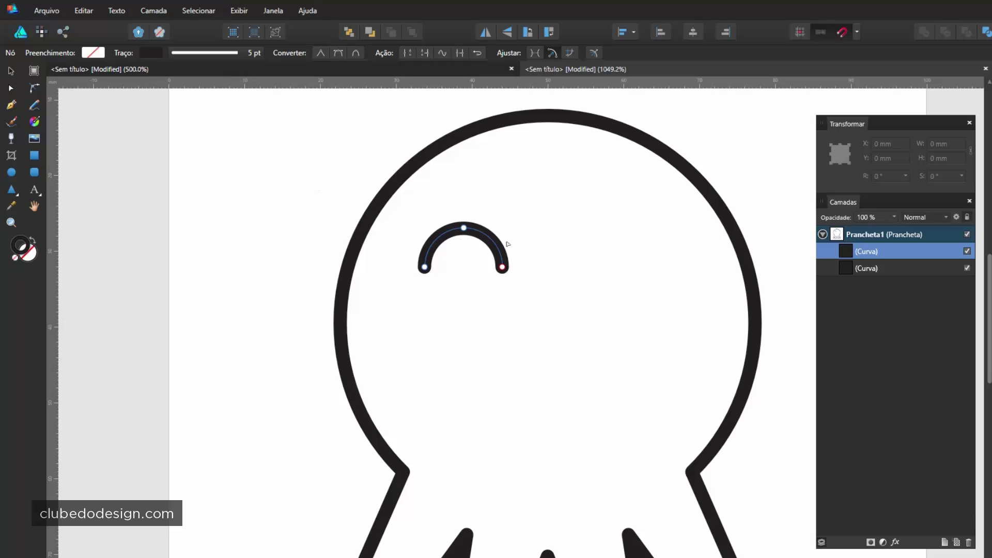
pyautogui.click(11, 105)
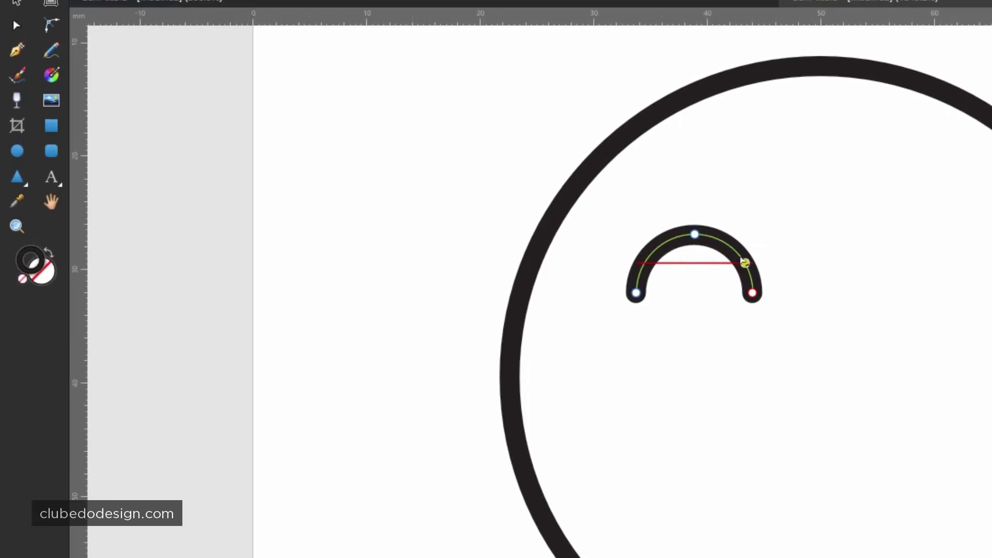
pyautogui.click(744, 262)
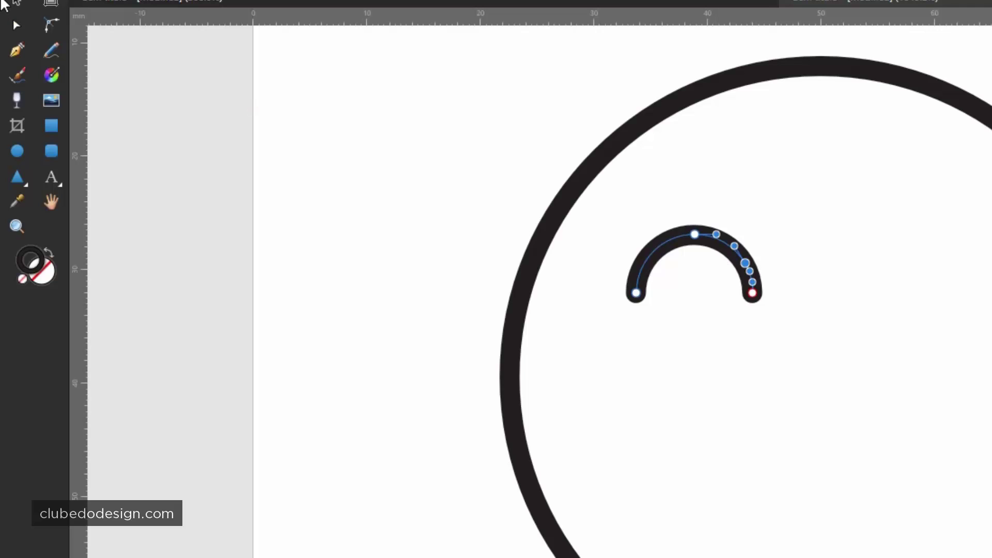
pyautogui.click(16, 26)
pyautogui.click(754, 294)
pyautogui.press('Delete')
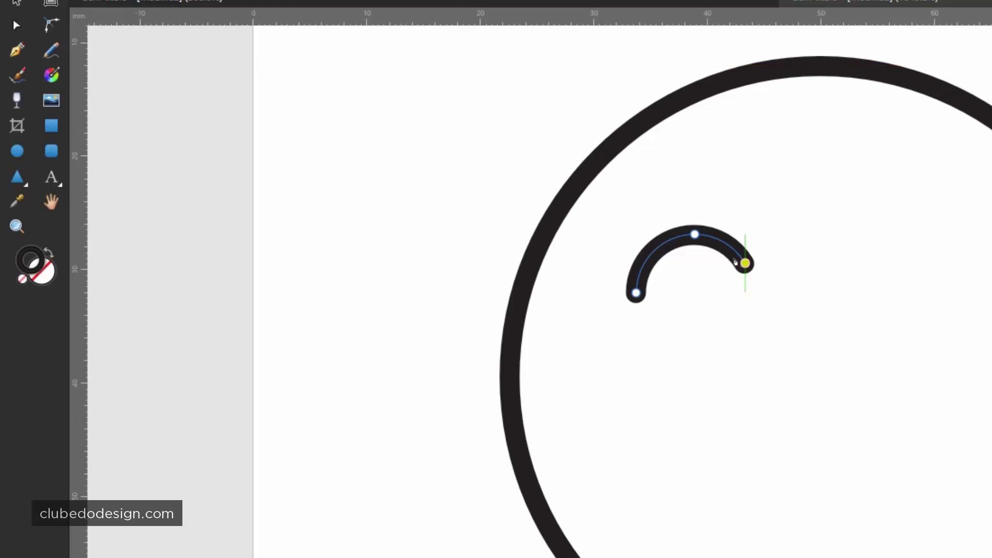
pyautogui.moveTo(744, 263); pyautogui.dragTo(636, 259)
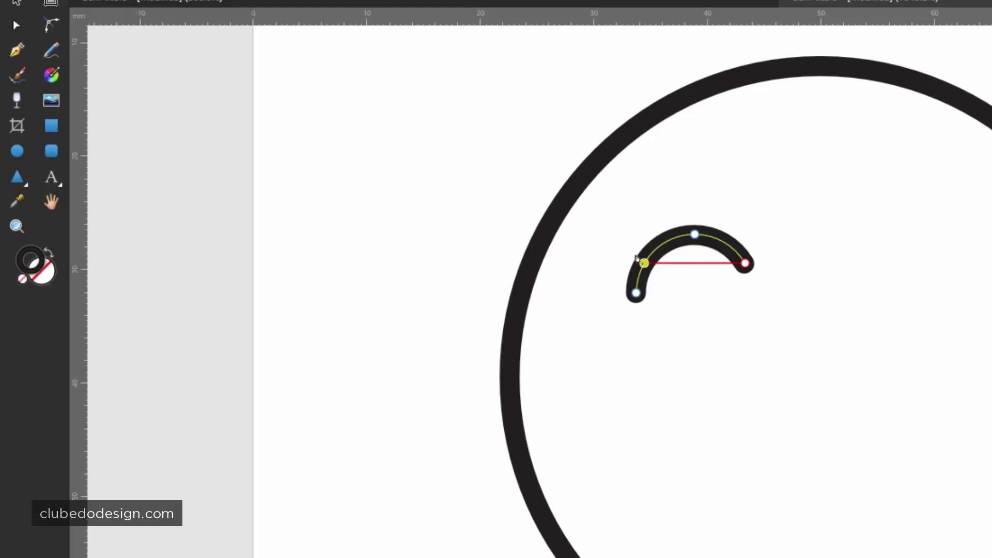
pyautogui.click(637, 259)
pyautogui.hotkey('ctrl', 'z')
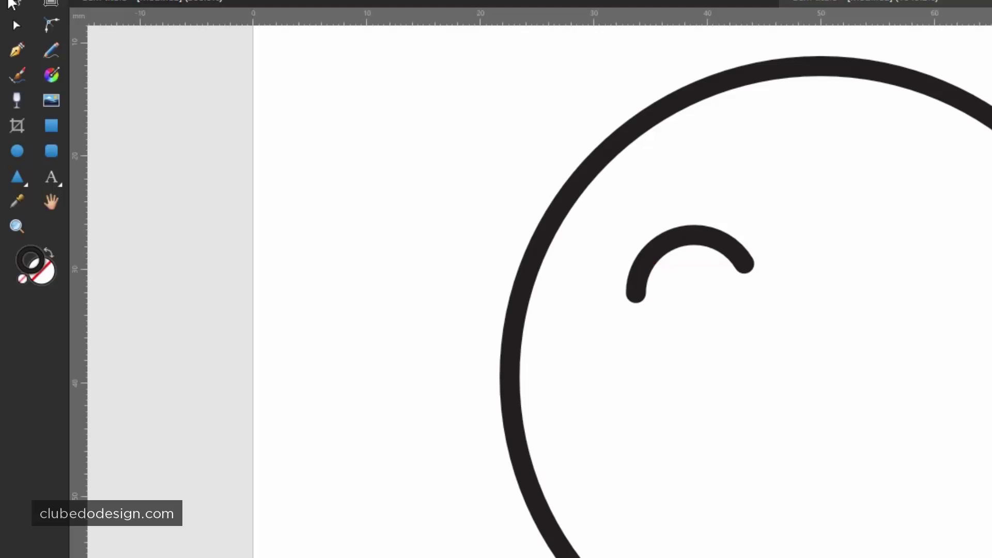
# Shorten the eye arch's left side by adding a node about halfway up it and deleting the left end node
pyautogui.click(13, 2)
pyautogui.click(679, 232)
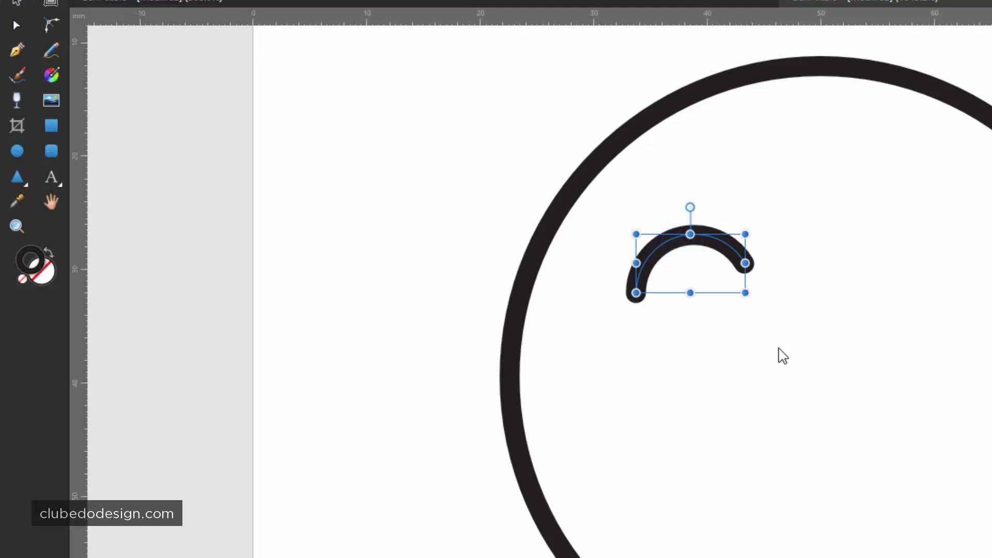
pyautogui.press('a')
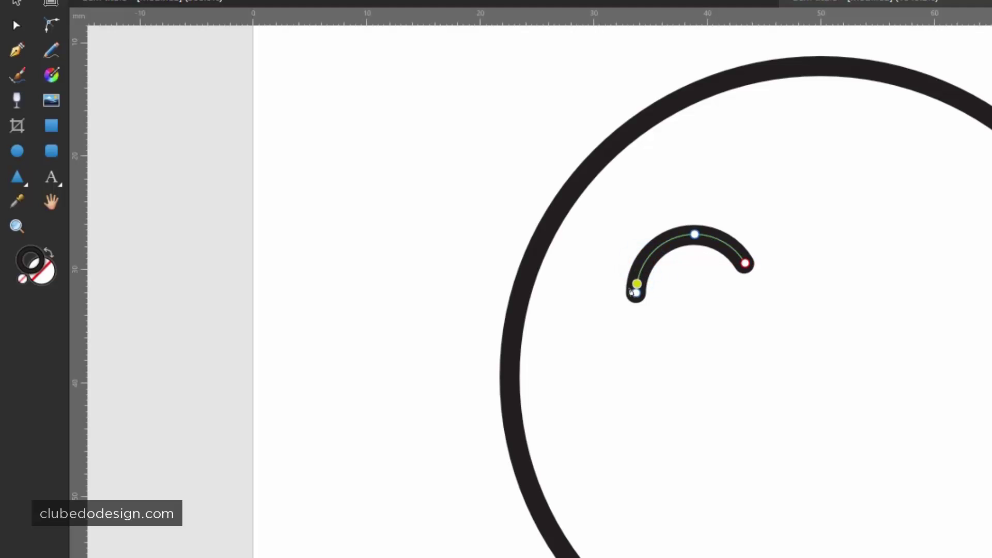
pyautogui.click(638, 257)
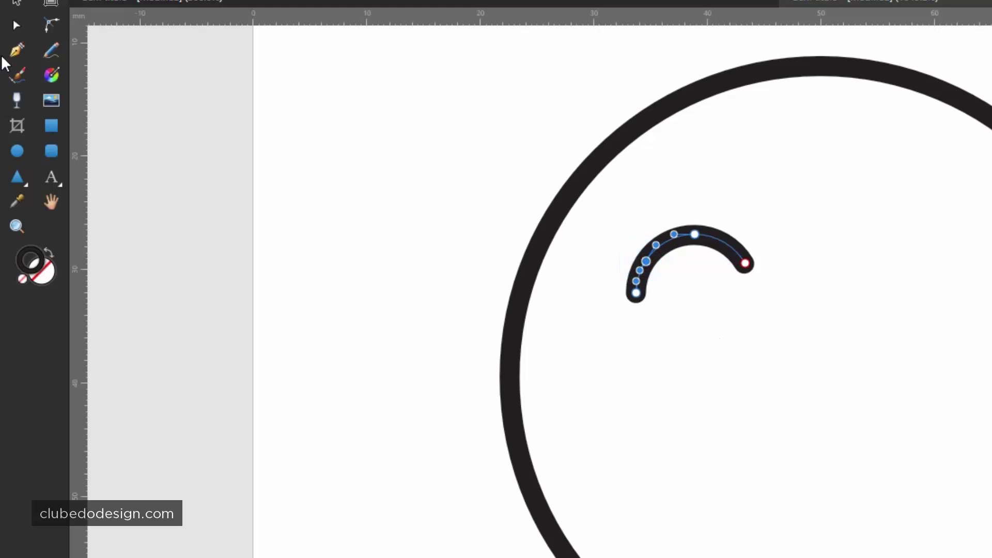
pyautogui.click(636, 292)
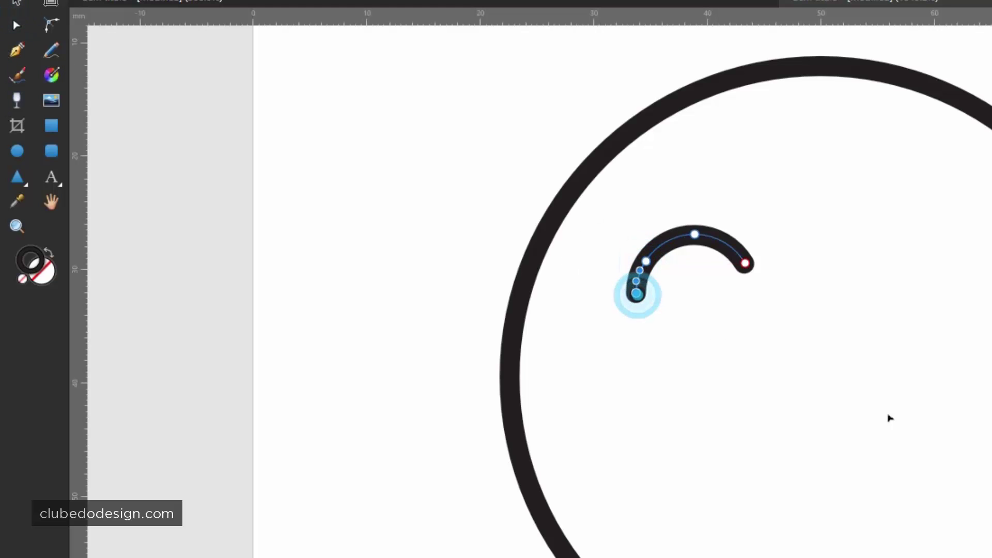
pyautogui.press('Delete')
pyautogui.click(901, 424)
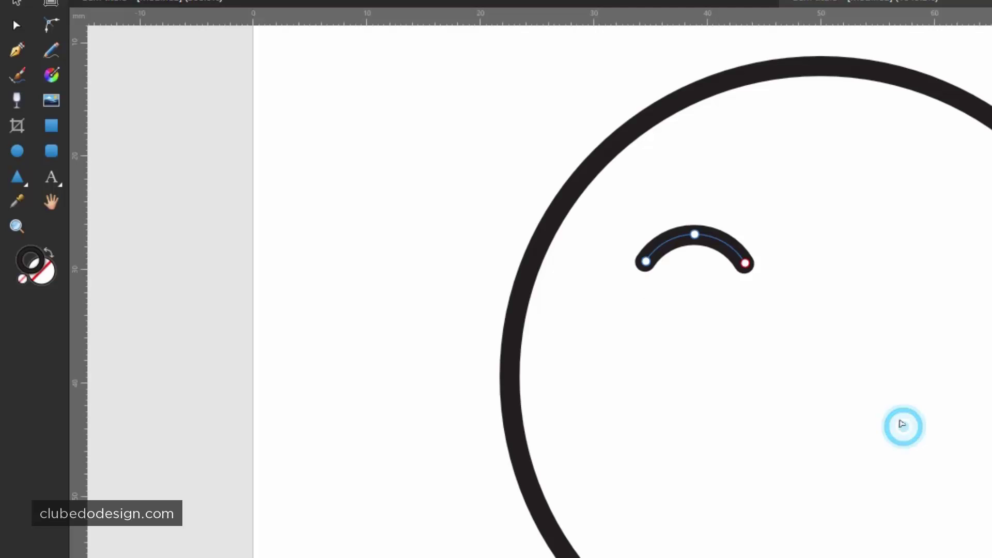
# Duplicate the eye arch about 21 mm to the right at the same height to make the second eye
pyautogui.click(16, 3)
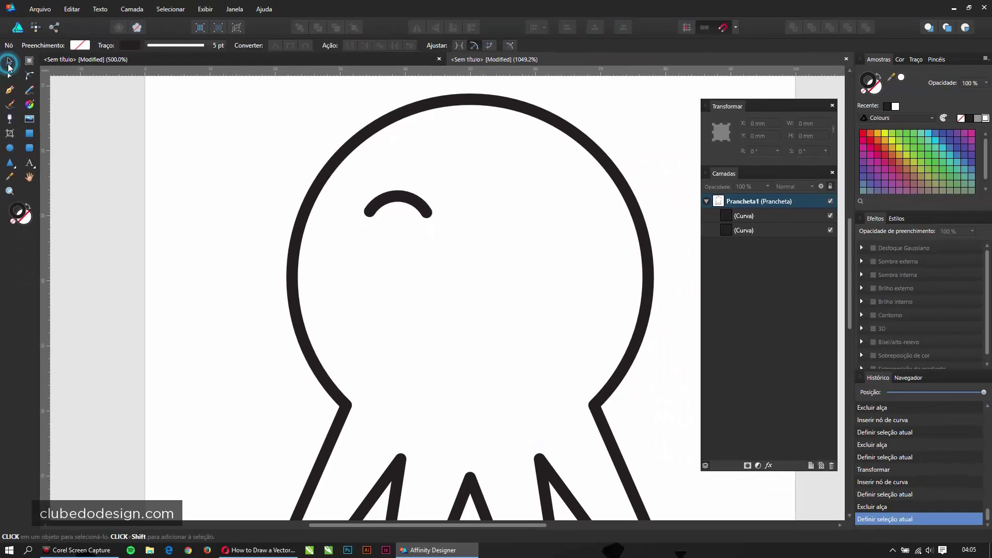
pyautogui.click(401, 199)
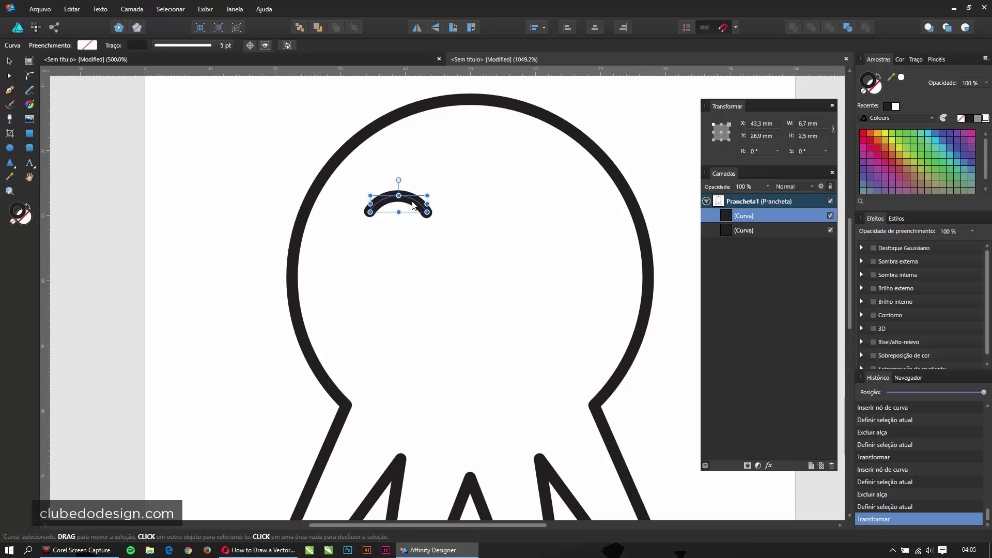
pyautogui.moveTo(416, 198); pyautogui.dragTo(548, 203)
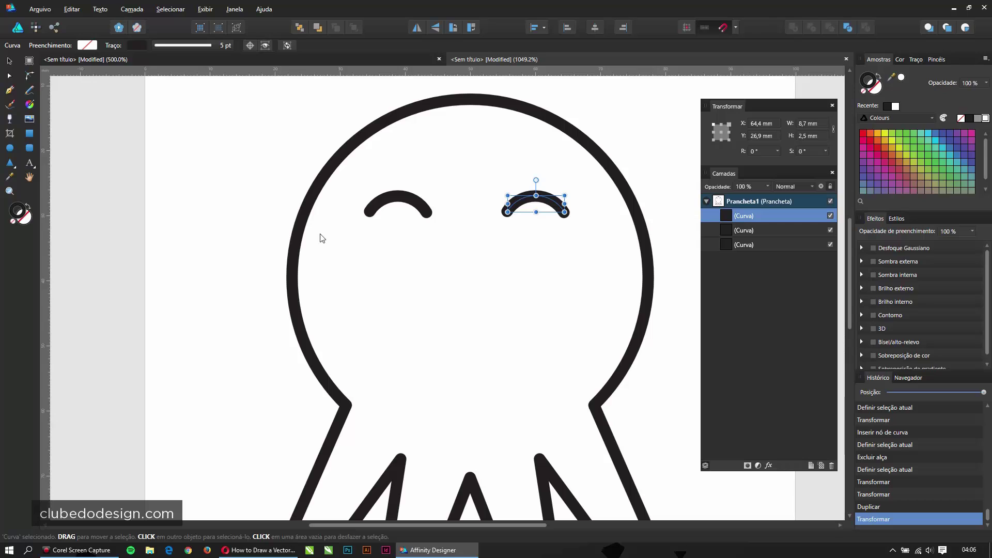
pyautogui.click(205, 184)
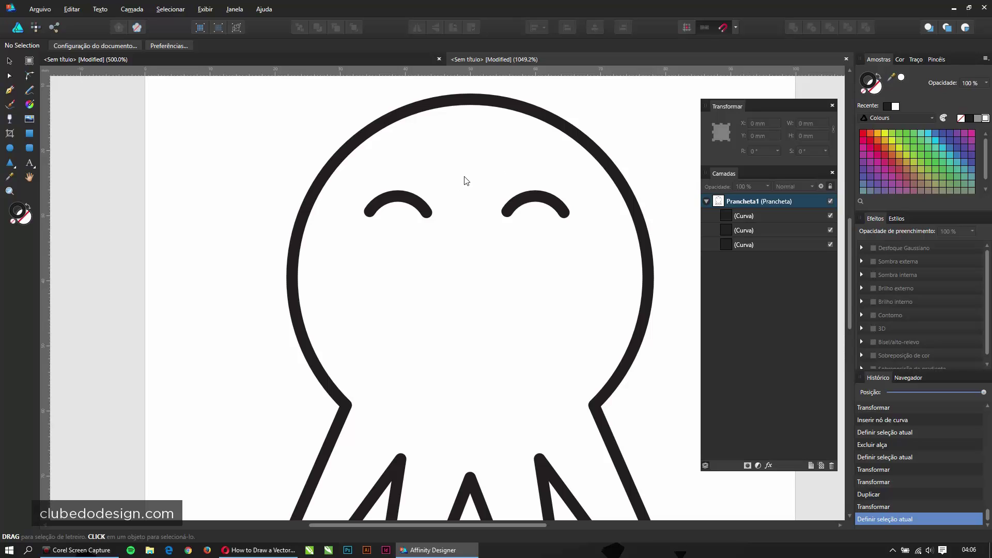
# Shift both eye arches about 0.5 mm to the right, centring them in the head, and group them
pyautogui.click(401, 200)
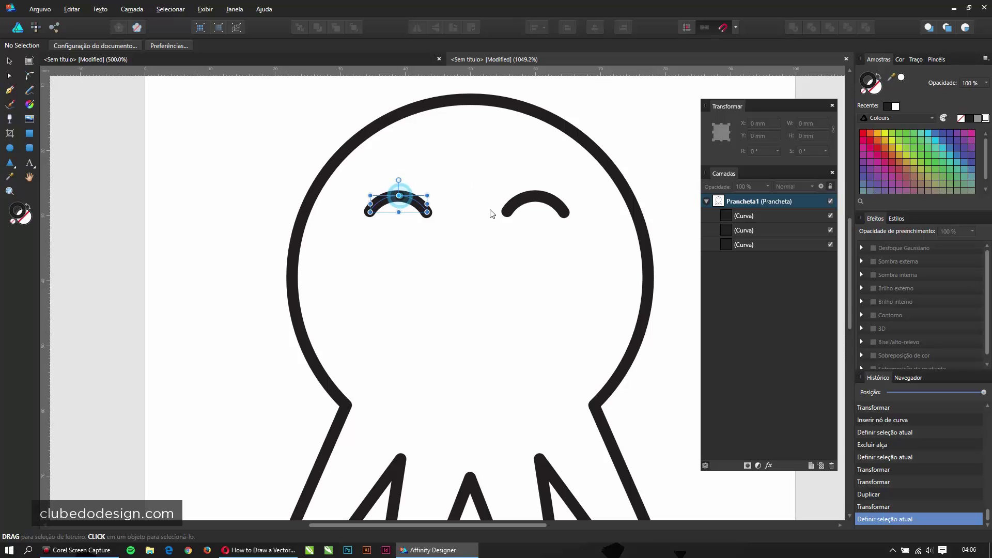
pyautogui.keyDown('shift'); pyautogui.click(544, 200); pyautogui.keyUp('shift')
pyautogui.moveTo(457, 208); pyautogui.dragTo(461, 208)
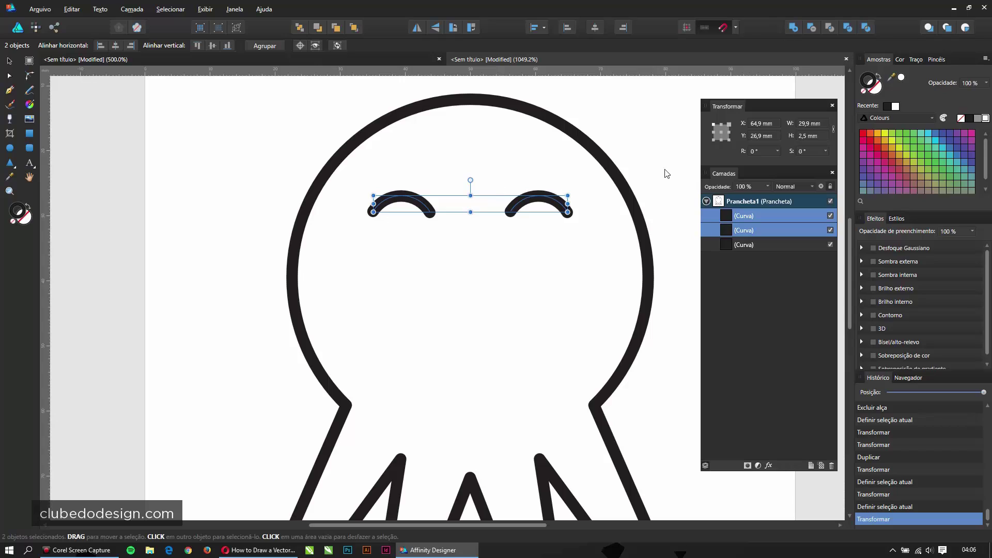
pyautogui.click(916, 59)
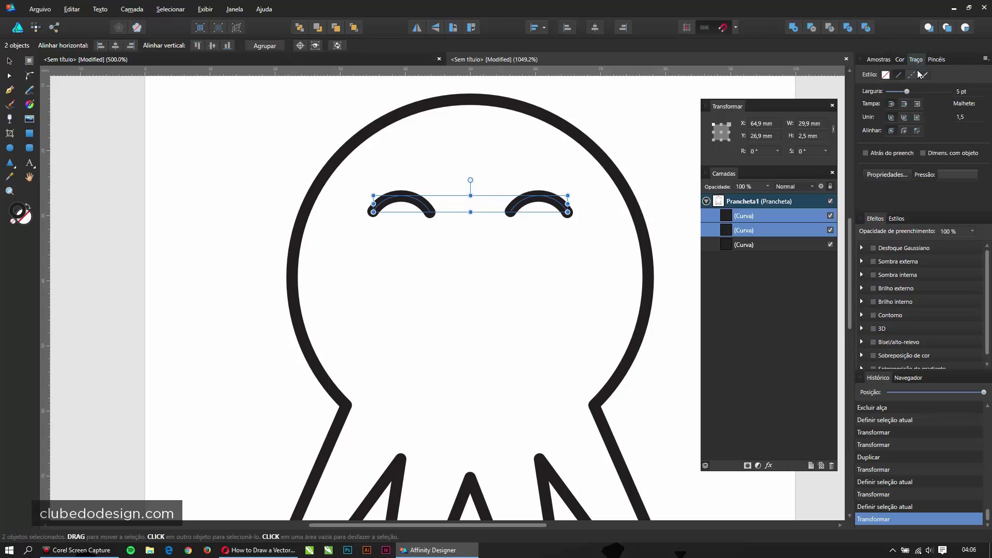
pyautogui.click(264, 45)
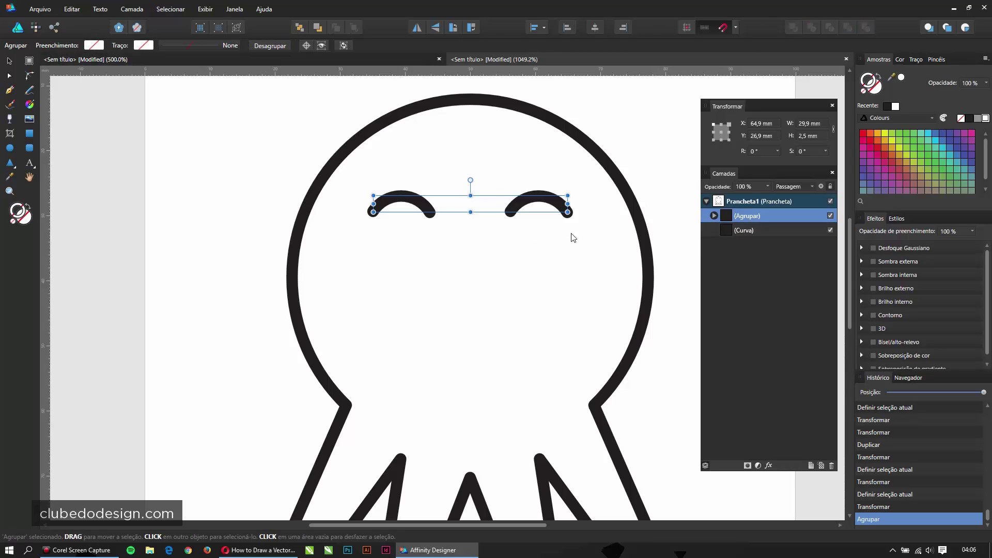
# Set the eye group's stroke to 5 pt with a pressure profile that is full in the middle and about half at both ends
pyautogui.click(217, 44)
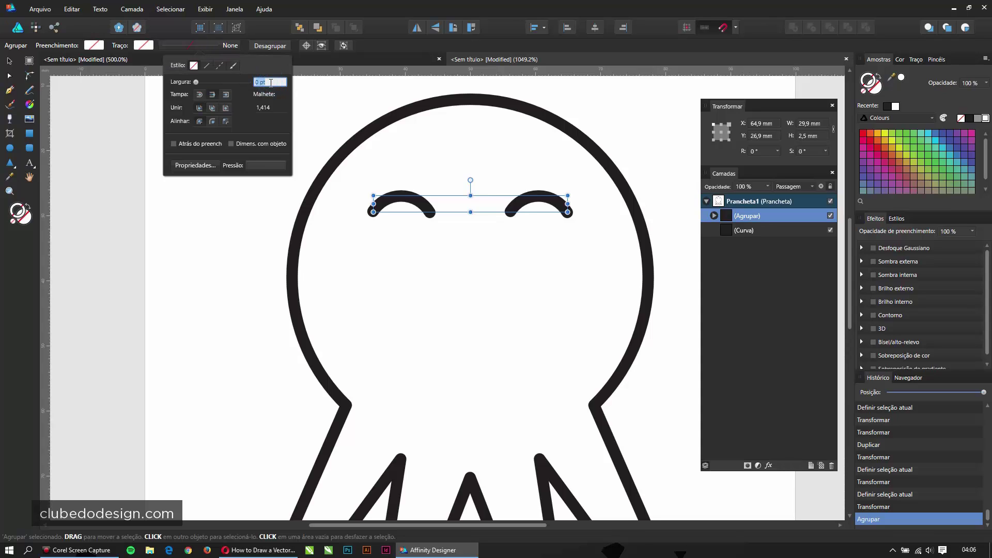
pyautogui.write('5')
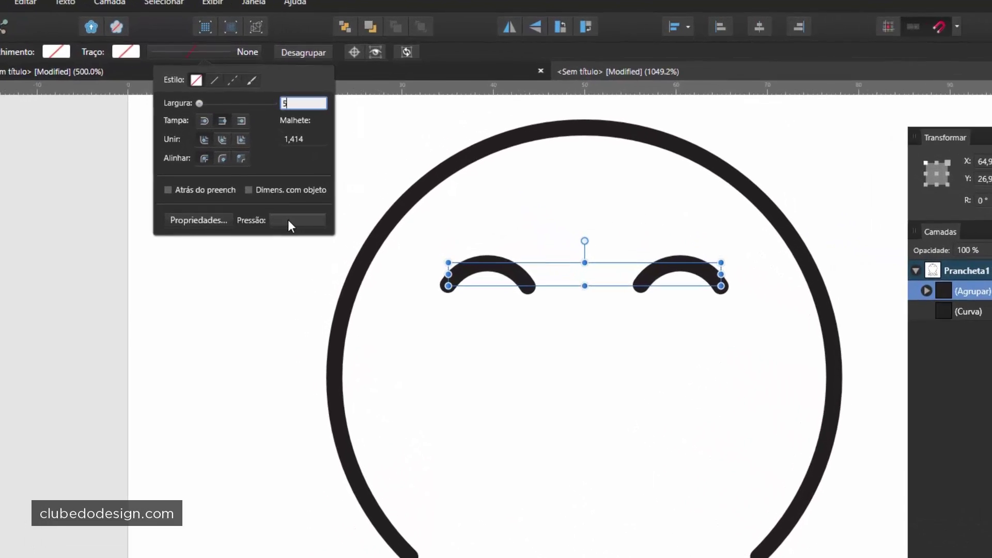
pyautogui.click(263, 165)
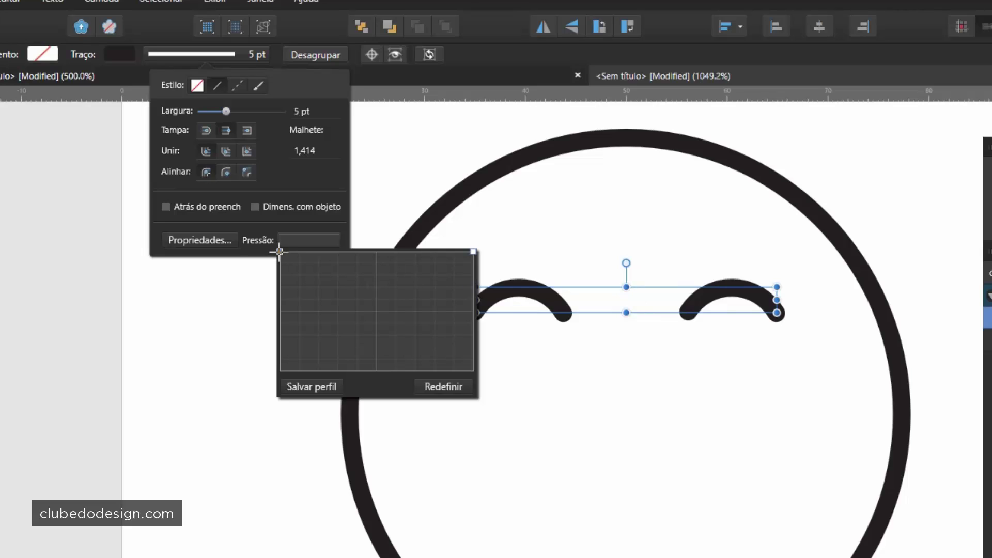
pyautogui.moveTo(279, 252); pyautogui.dragTo(280, 310)
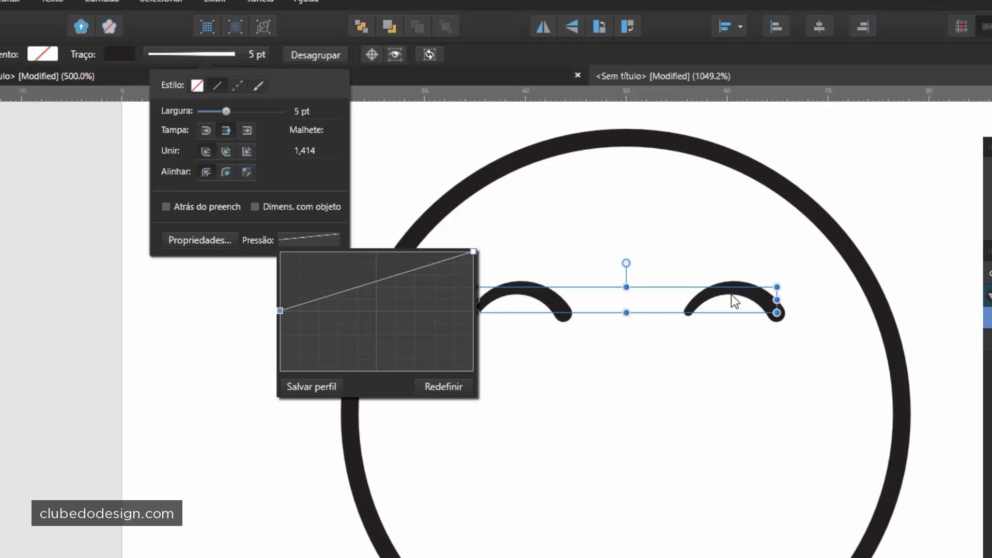
pyautogui.click(374, 279)
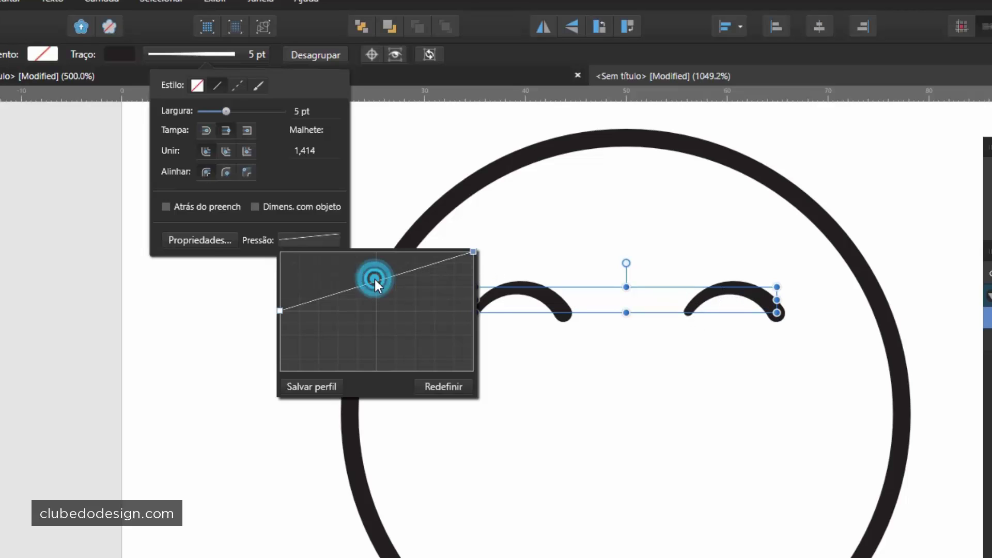
pyautogui.click(375, 281)
pyautogui.moveTo(472, 252); pyautogui.dragTo(473, 310)
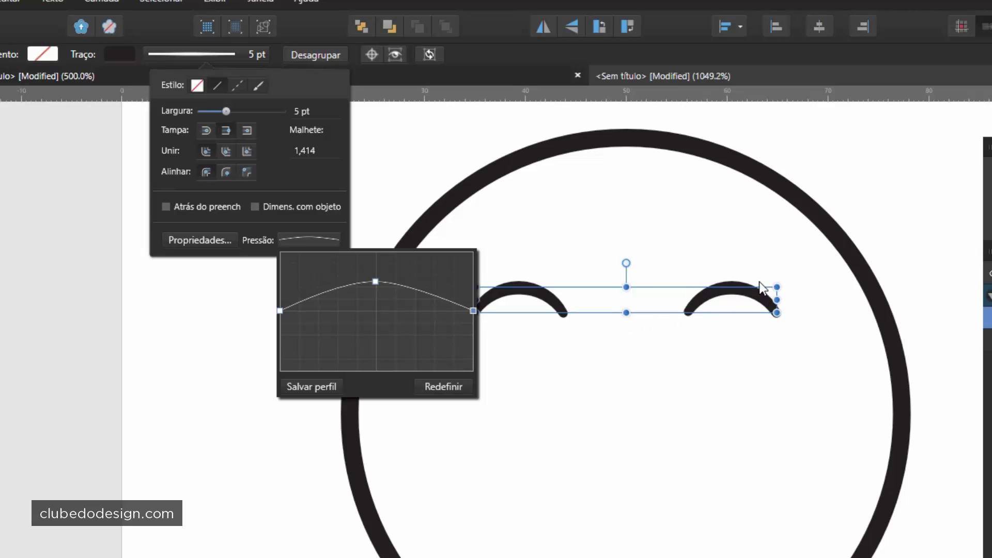
pyautogui.moveTo(374, 283); pyautogui.dragTo(378, 252)
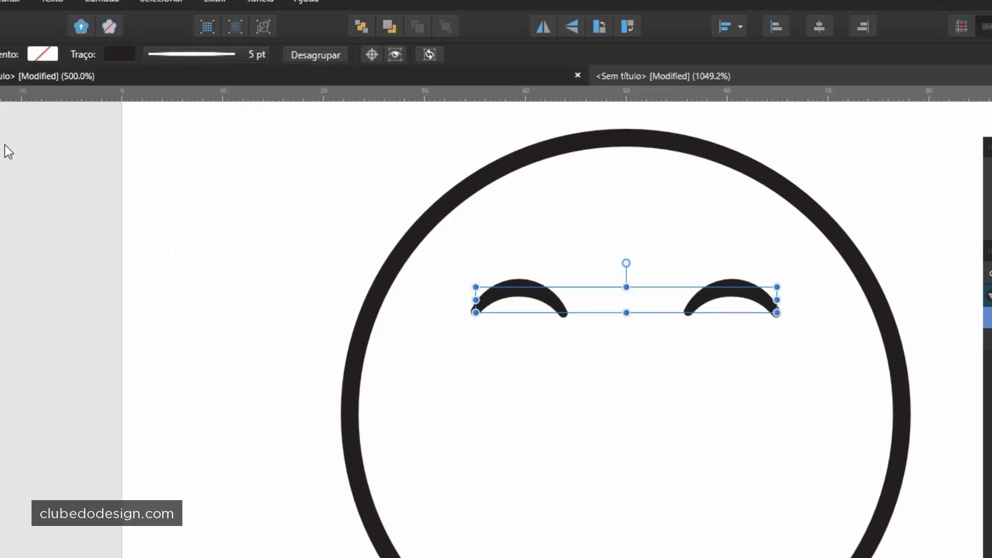
pyautogui.click(24, 147)
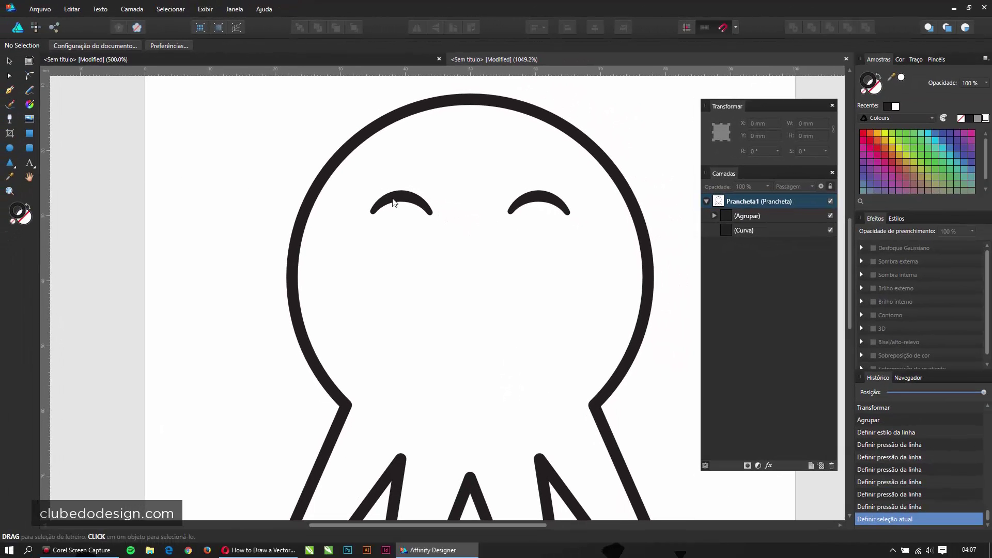
# Examine the eye group's stroke colour, stroke settings and brush properties
pyautogui.click(394, 202)
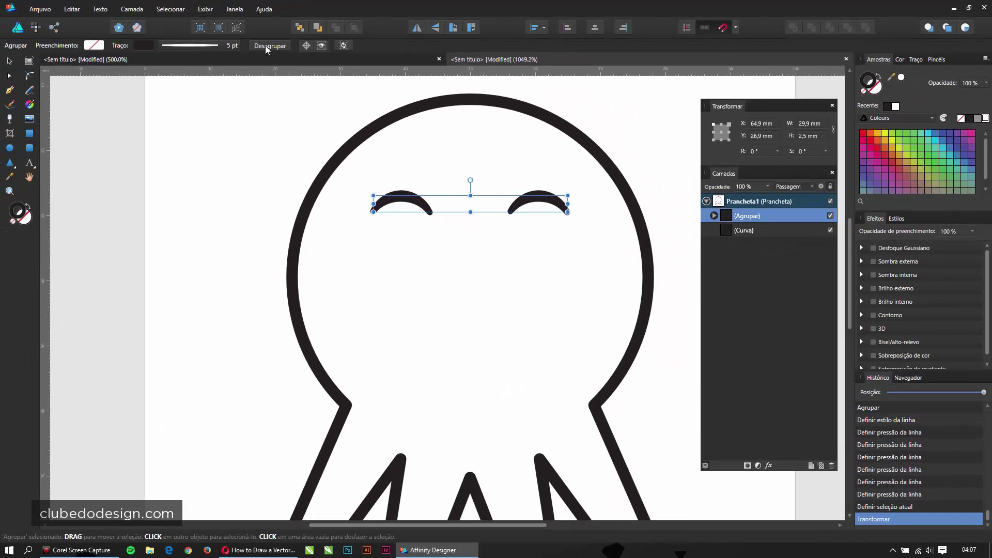
pyautogui.click(143, 45)
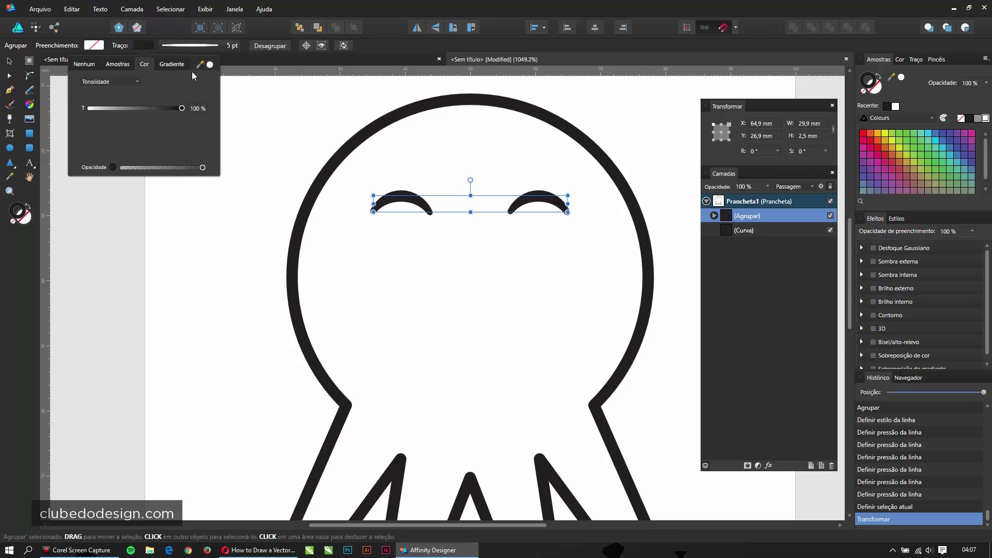
pyautogui.click(215, 44)
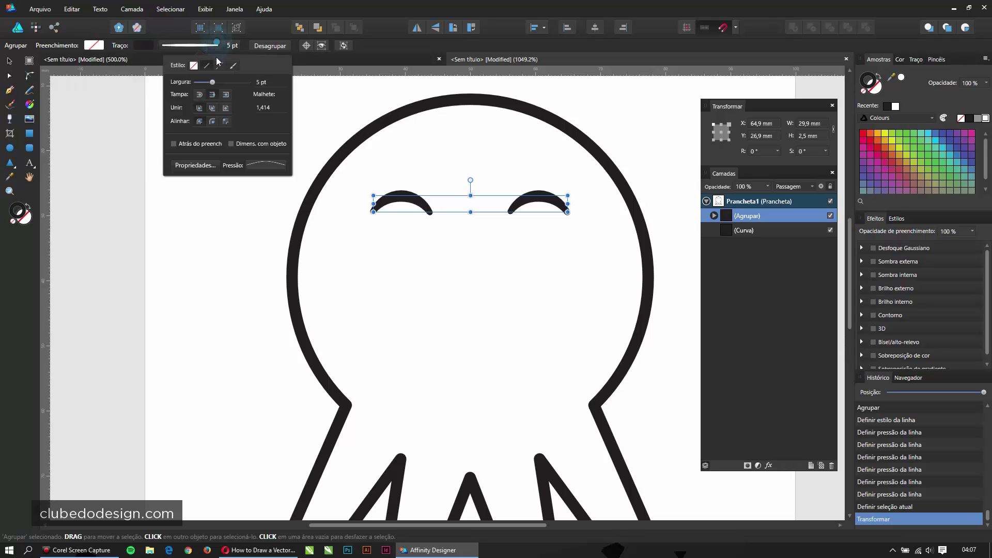
pyautogui.click(190, 167)
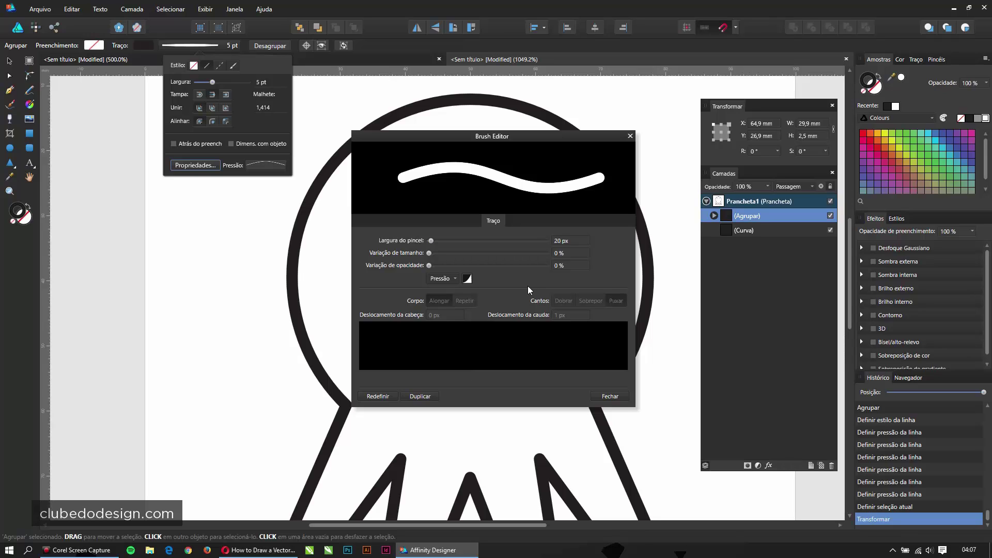
pyautogui.click(603, 396)
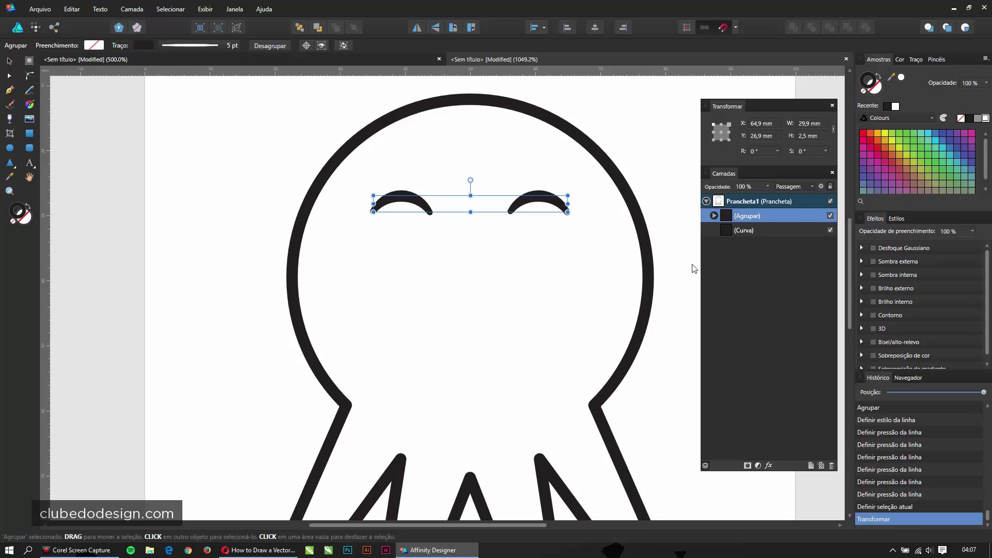
pyautogui.click(650, 158)
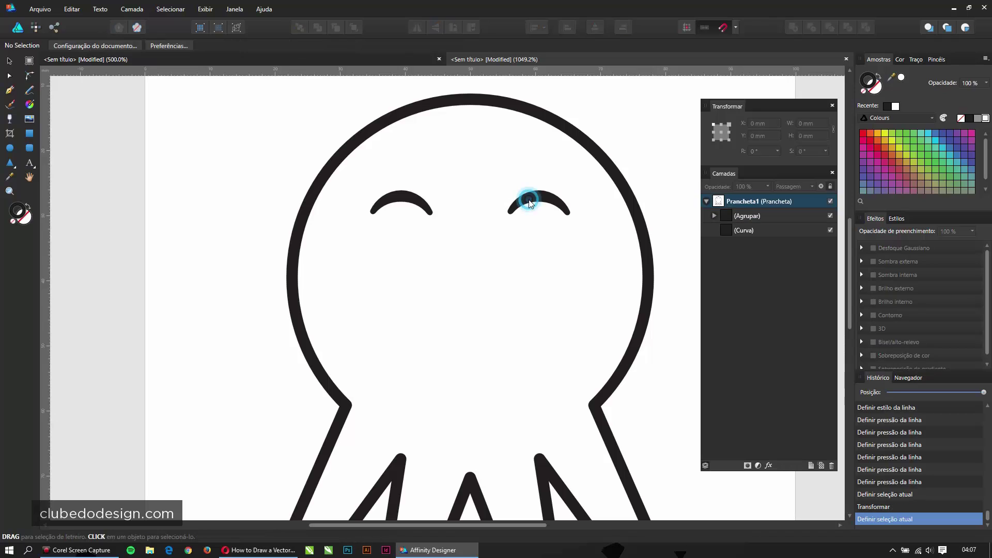
pyautogui.click(530, 199)
pyautogui.click(634, 178)
# Ungroup the two eye arches
pyautogui.click(539, 201)
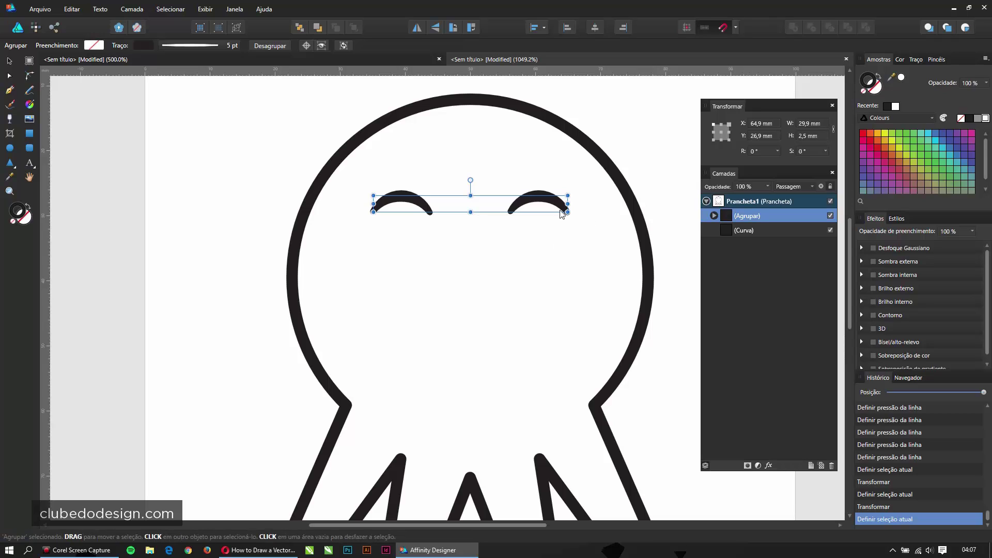
pyautogui.hotkey('ctrl', 'shift', 'g')
pyautogui.click(649, 135)
# Place a copy of the right eye arch in the lower middle of the head and rotate it 180° to form a smile
pyautogui.click(545, 195)
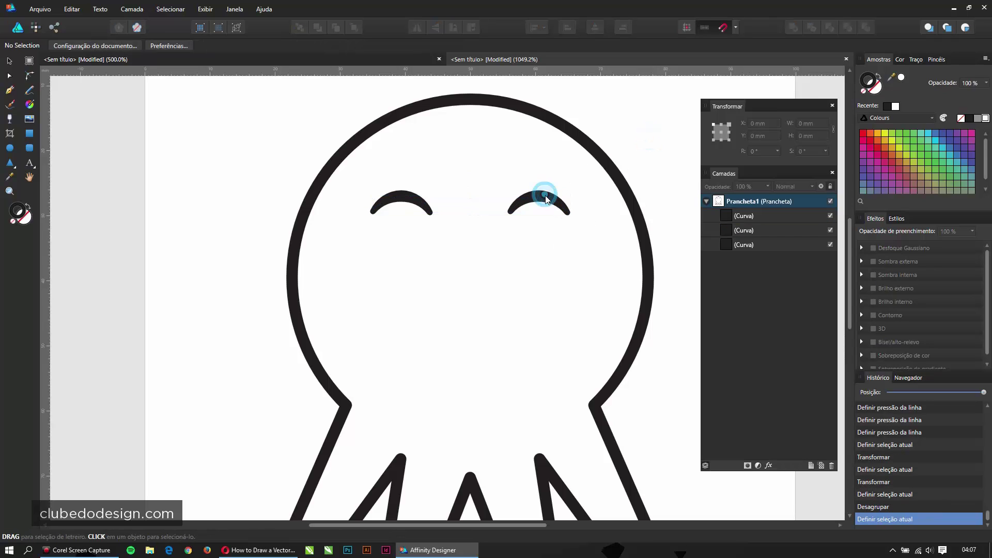
pyautogui.moveTo(552, 203); pyautogui.dragTo(466, 339)
pyautogui.click(672, 245)
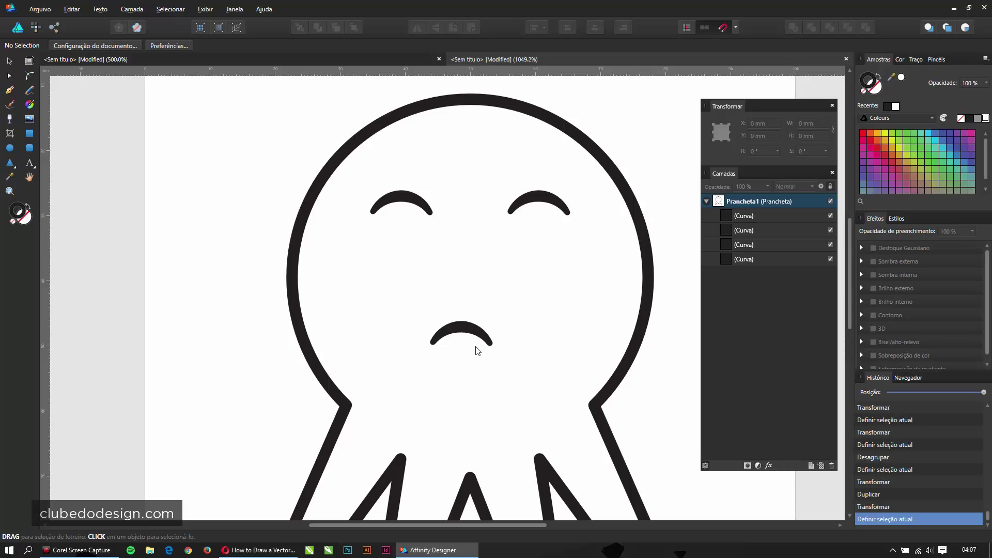
pyautogui.moveTo(468, 334); pyautogui.dragTo(464, 336)
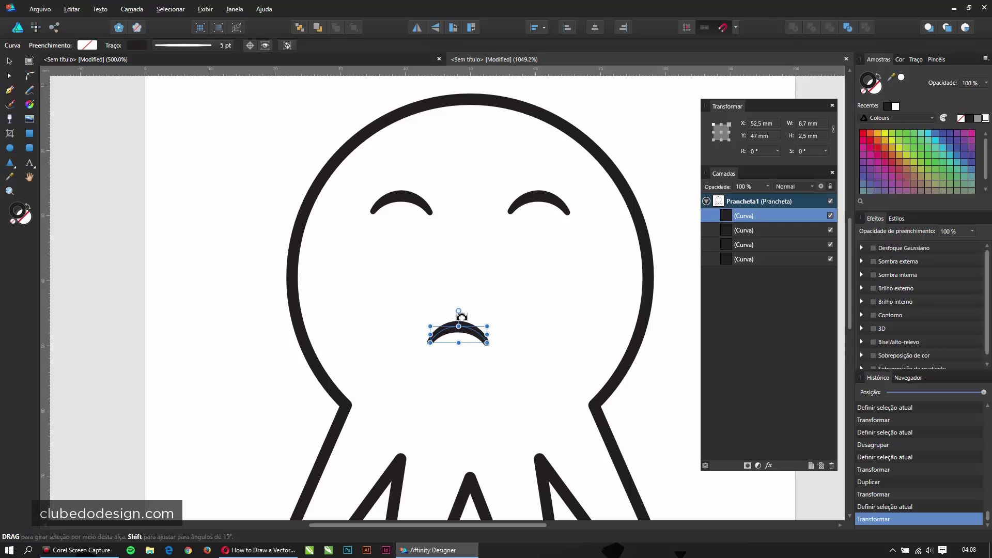
pyautogui.moveTo(461, 315); pyautogui.dragTo(461, 382)
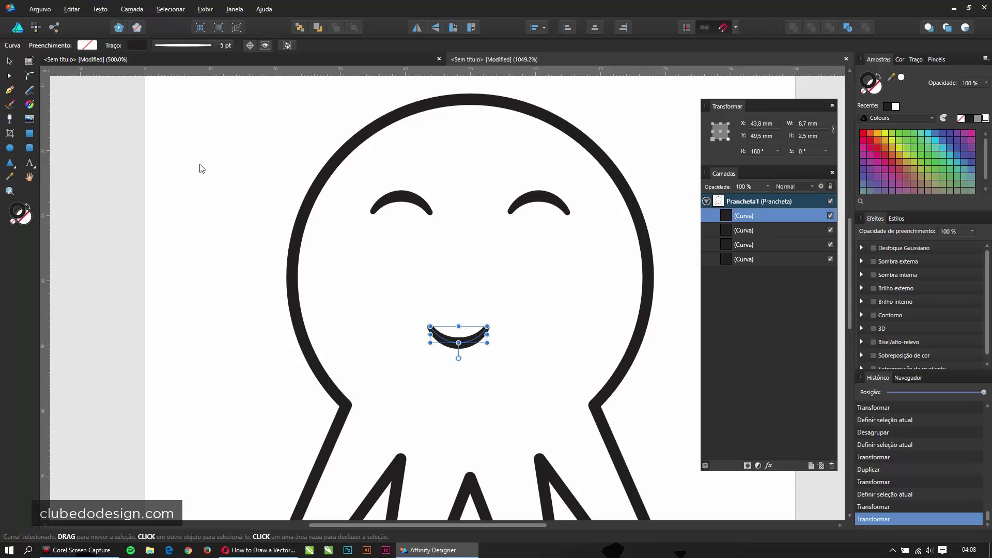
# Group the two eye arches
pyautogui.click(401, 196)
pyautogui.keyDown('shift'); pyautogui.click(542, 194); pyautogui.keyUp('shift')
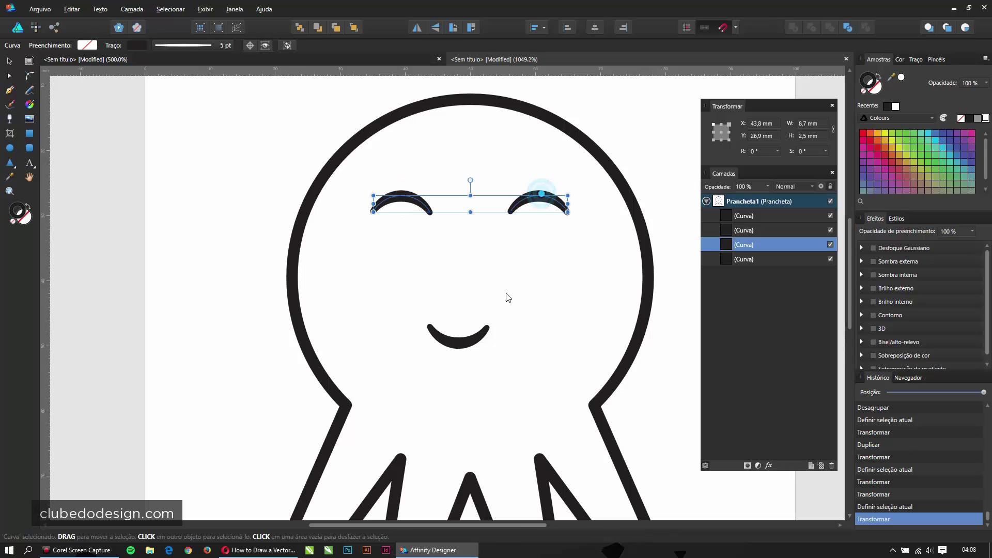
pyautogui.hotkey('ctrl', 'g')
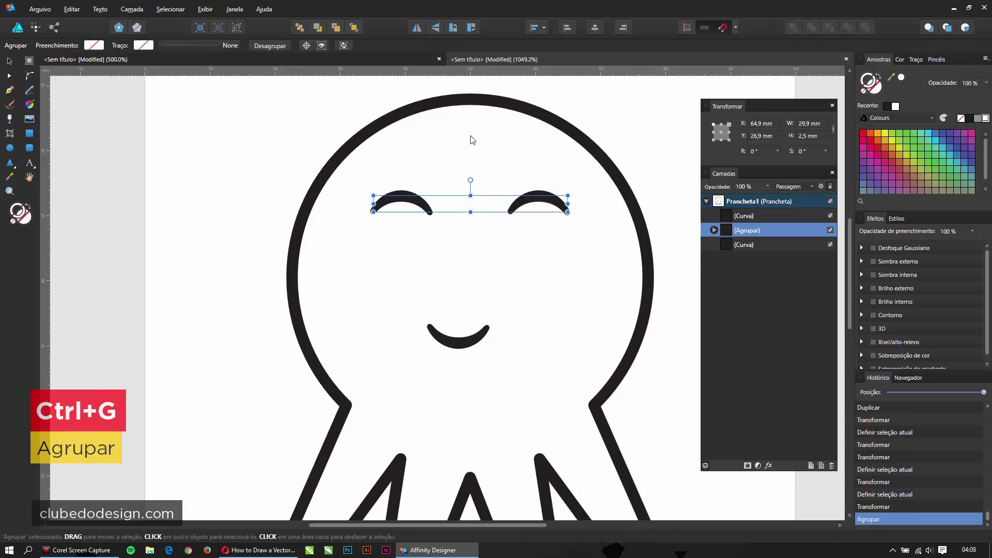
# Align the eye group, the smile and the octopus outline horizontally on their centres, relative to the selection bounds
pyautogui.keyDown('shift'); pyautogui.click(475, 101); pyautogui.keyUp('shift')
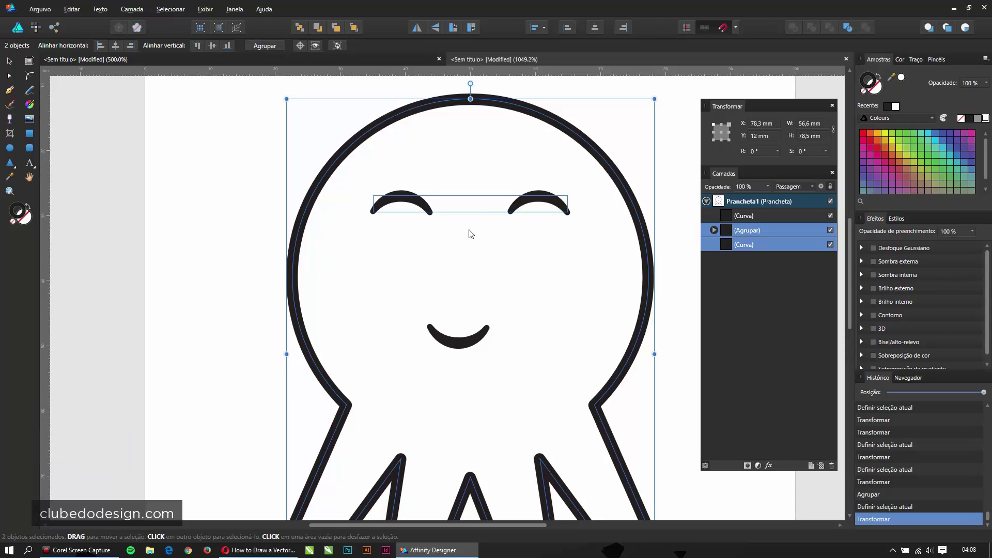
pyautogui.keyDown('shift'); pyautogui.click(457, 345); pyautogui.keyUp('shift')
pyautogui.click(544, 28)
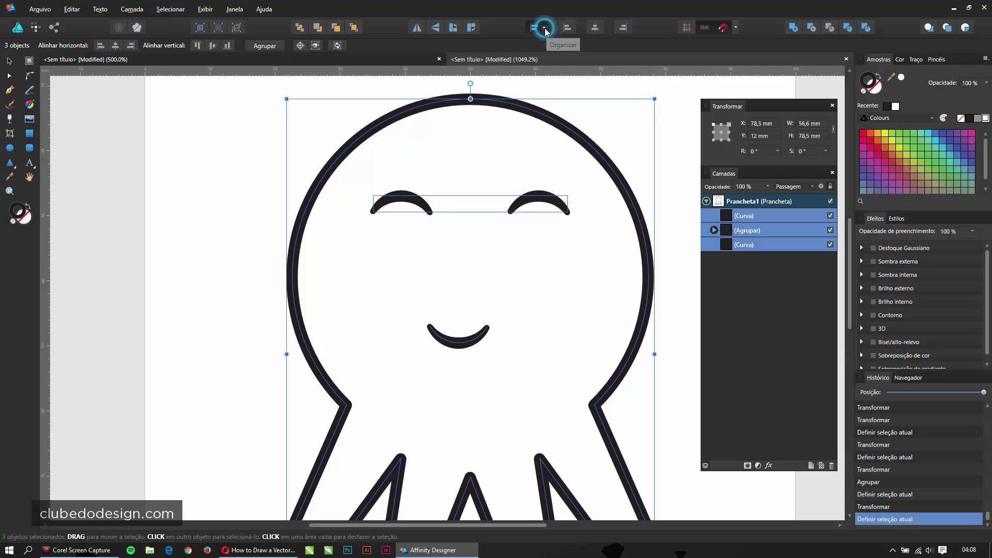
pyautogui.click(558, 59)
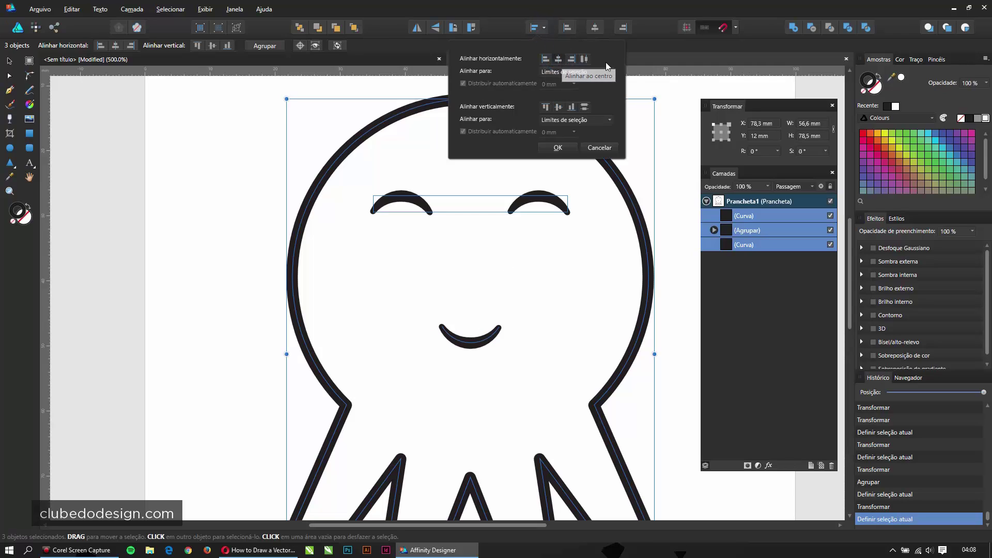
pyautogui.click(594, 28)
pyautogui.click(547, 29)
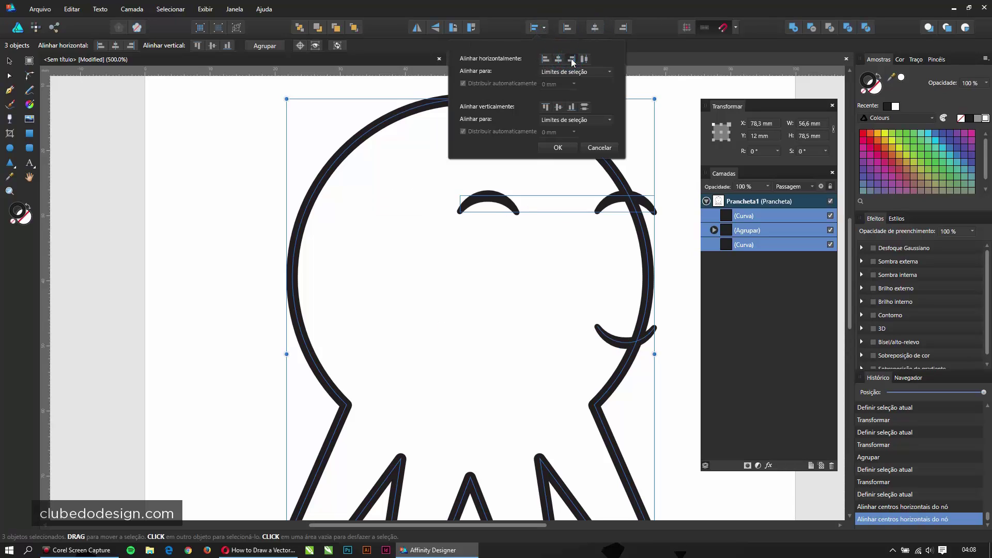
pyautogui.click(677, 205)
pyautogui.click(230, 155)
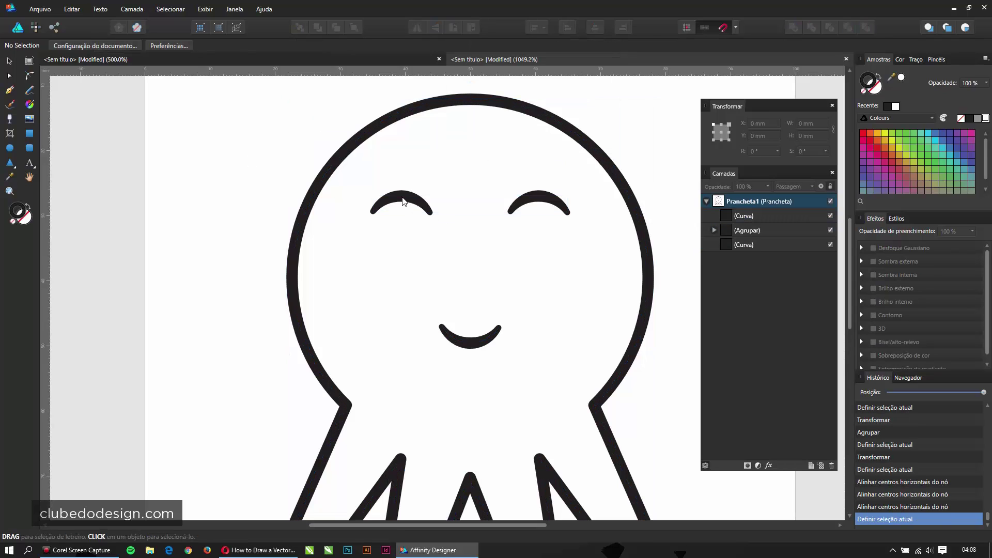
# Lower the eye group to about Y 31.3 mm and the smile to about Y 50 mm
pyautogui.click(538, 203)
pyautogui.moveTo(539, 202); pyautogui.dragTo(538, 230)
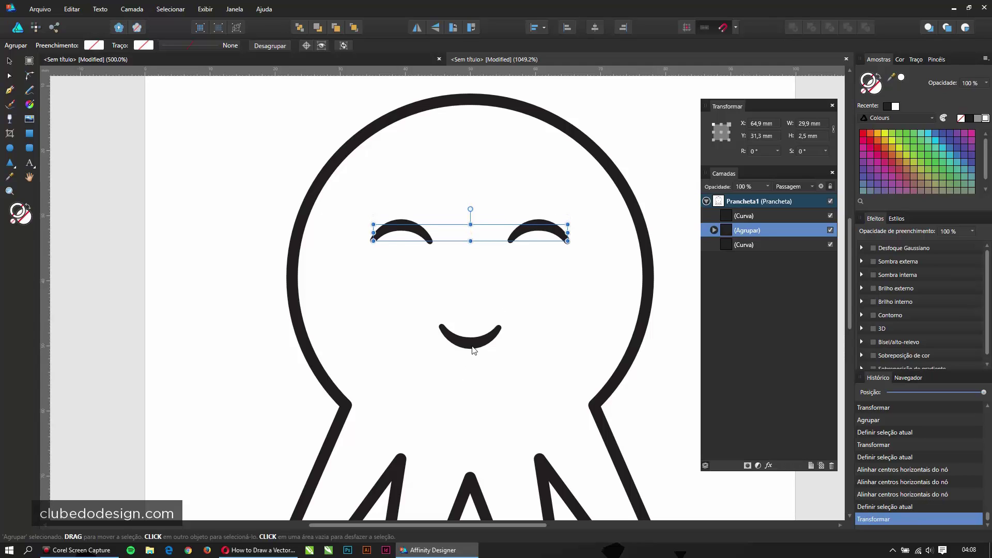
pyautogui.moveTo(474, 350); pyautogui.dragTo(473, 355)
# Scale the eyes and smile up together from their shared centre to about 32.9 × 20.6 mm
pyautogui.keyDown('shift'); pyautogui.click(544, 232); pyautogui.keyUp('shift')
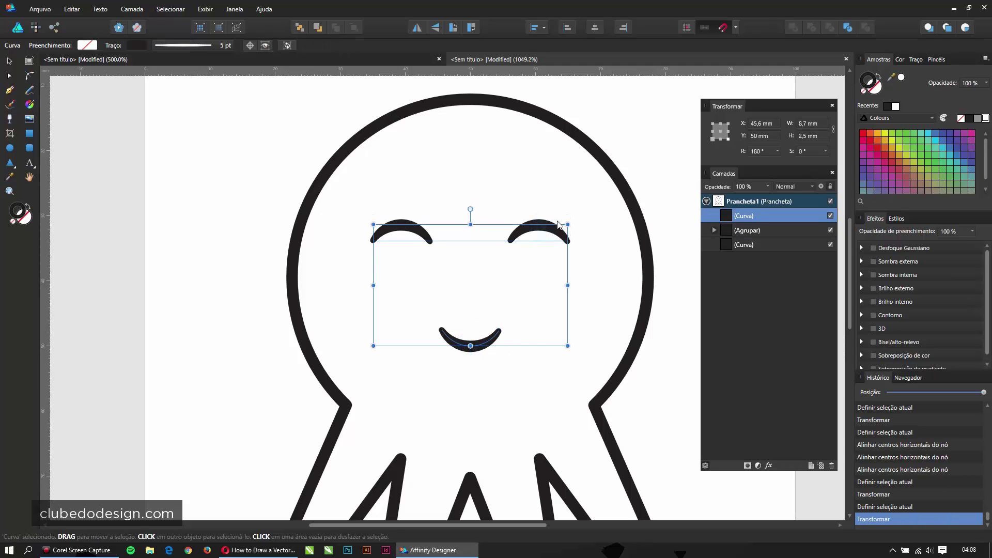
pyautogui.moveTo(570, 219); pyautogui.dragTo(579, 218)
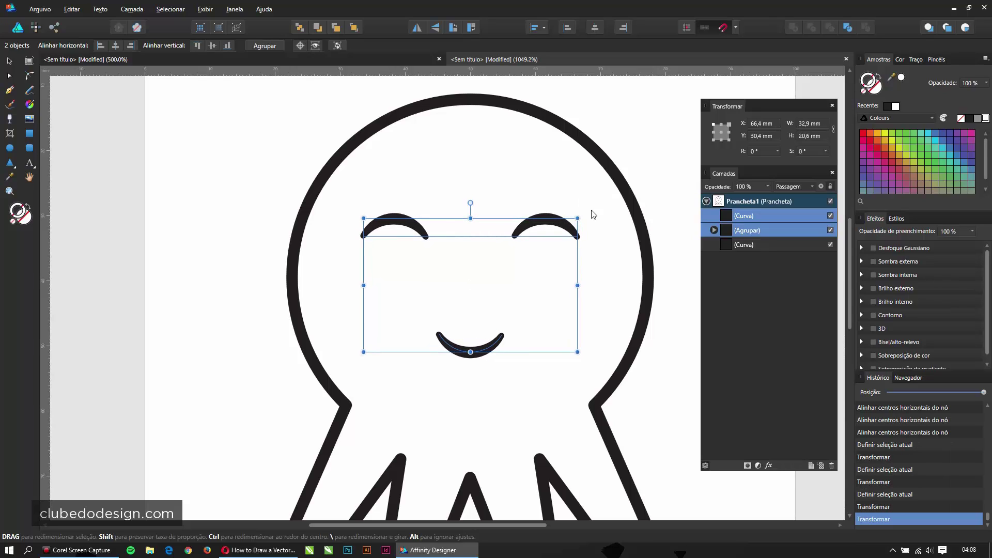
pyautogui.click(665, 167)
pyautogui.hotkey('ctrl', '0')
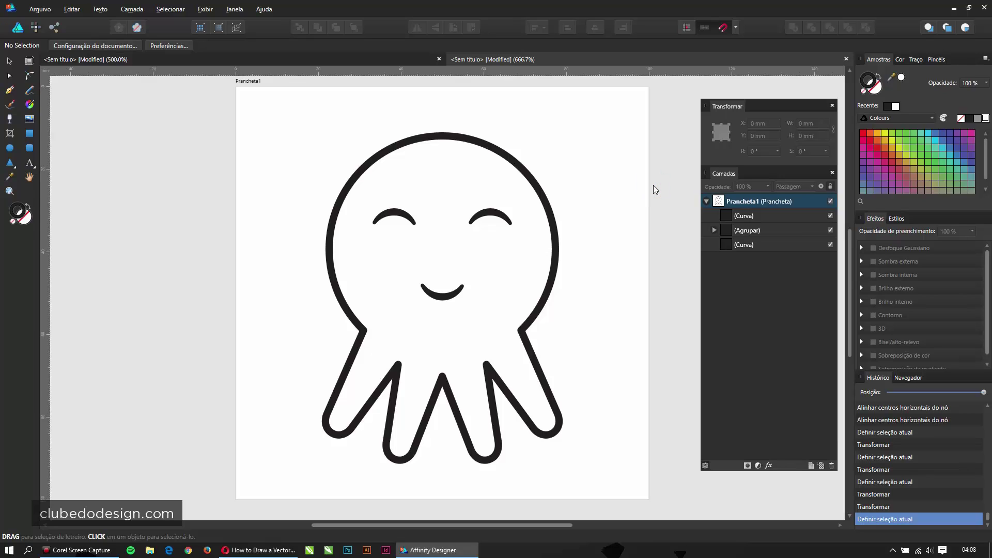
# Try a stroke pressure profile on the octopus outline, full in the middle and about half at both ends, and reset it
pyautogui.click(470, 135)
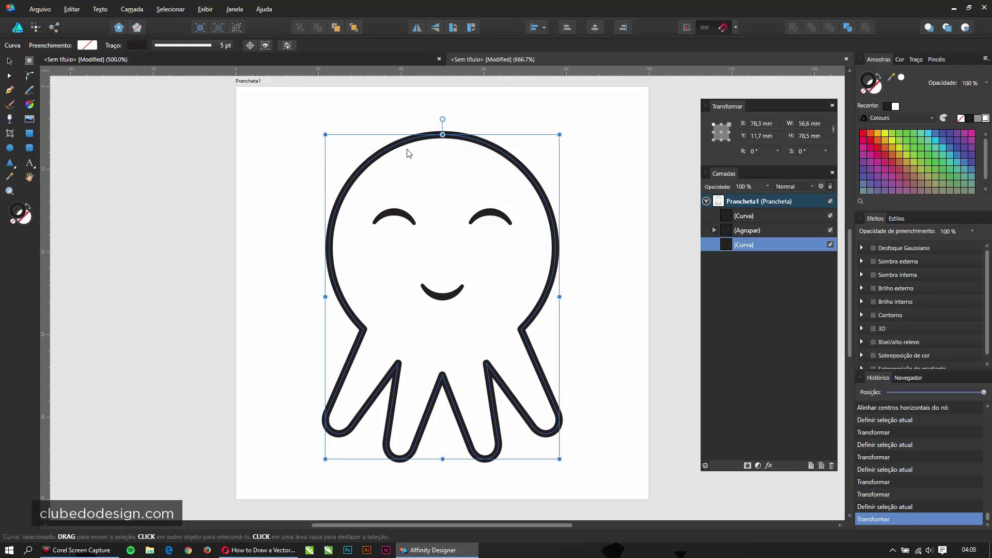
pyautogui.hotkey('ctrl', 'z')
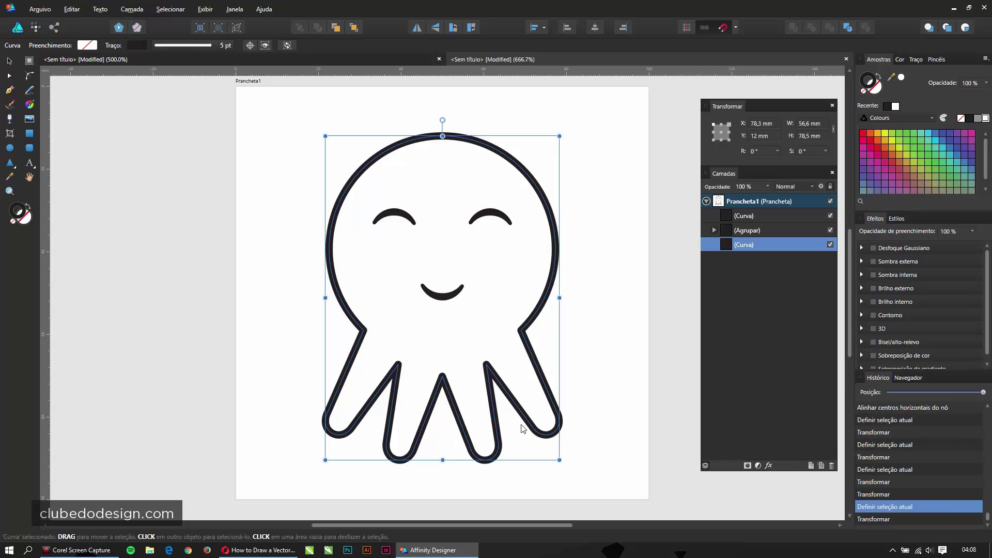
pyautogui.click(210, 46)
pyautogui.click(247, 166)
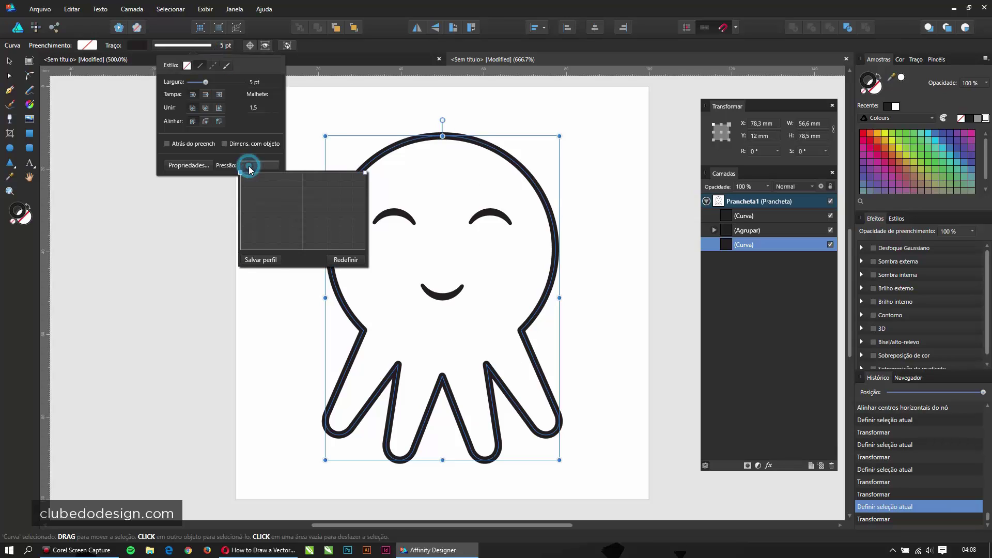
pyautogui.moveTo(240, 172); pyautogui.dragTo(241, 213)
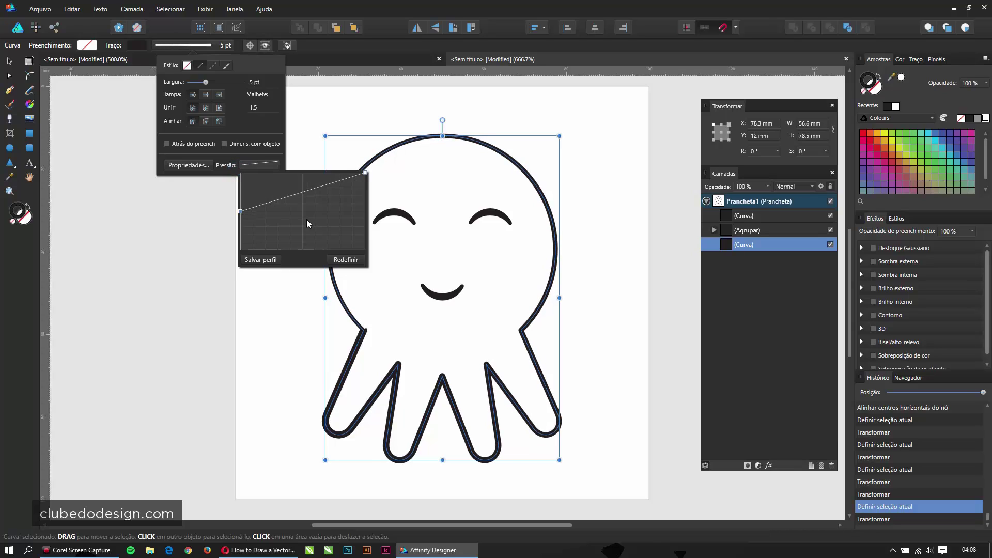
pyautogui.moveTo(365, 173); pyautogui.dragTo(369, 219)
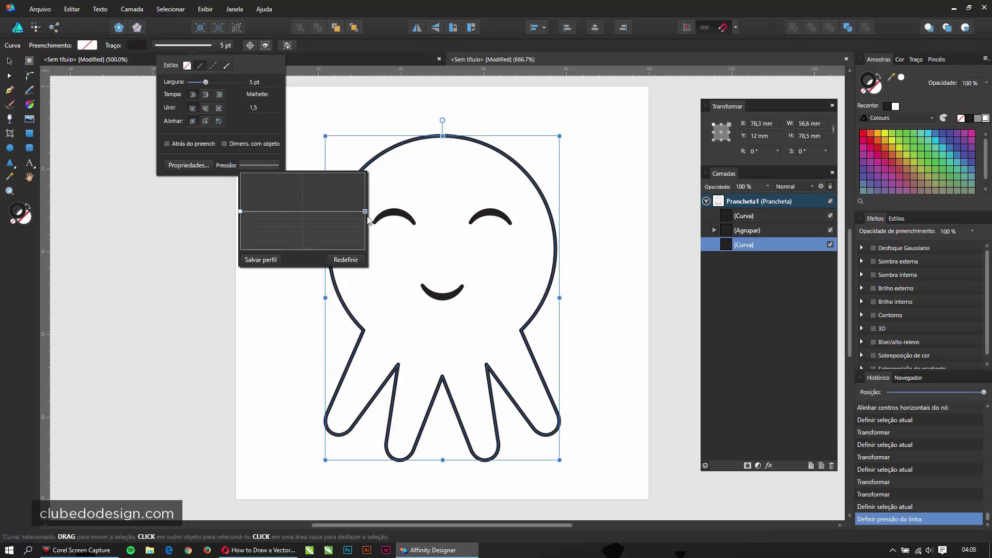
pyautogui.click(301, 211)
pyautogui.moveTo(302, 211); pyautogui.dragTo(304, 173)
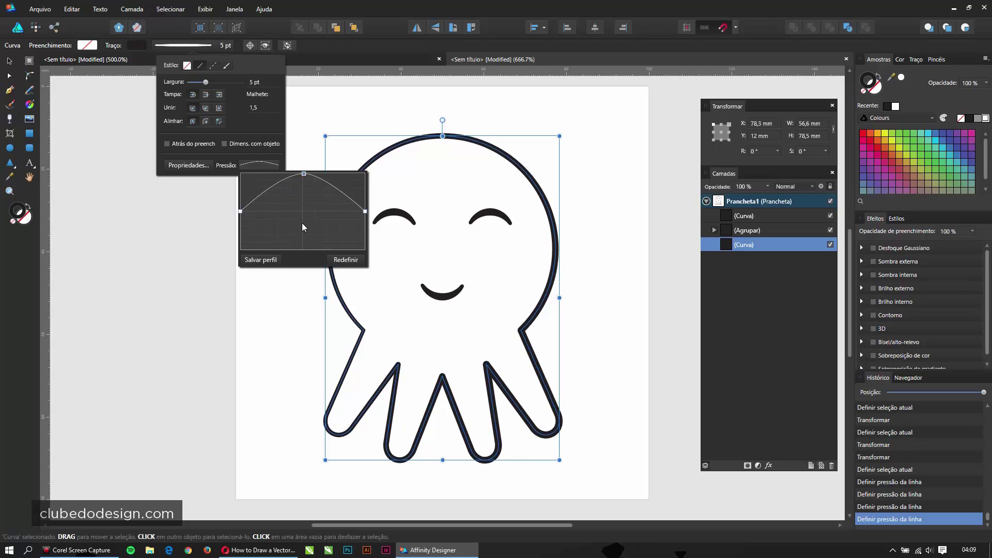
pyautogui.moveTo(304, 174); pyautogui.dragTo(302, 174)
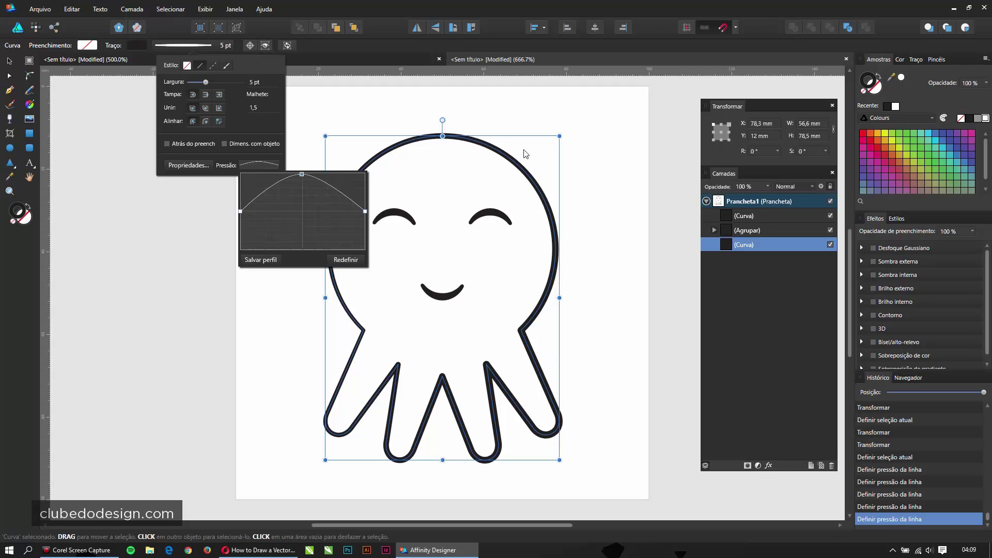
pyautogui.click(337, 262)
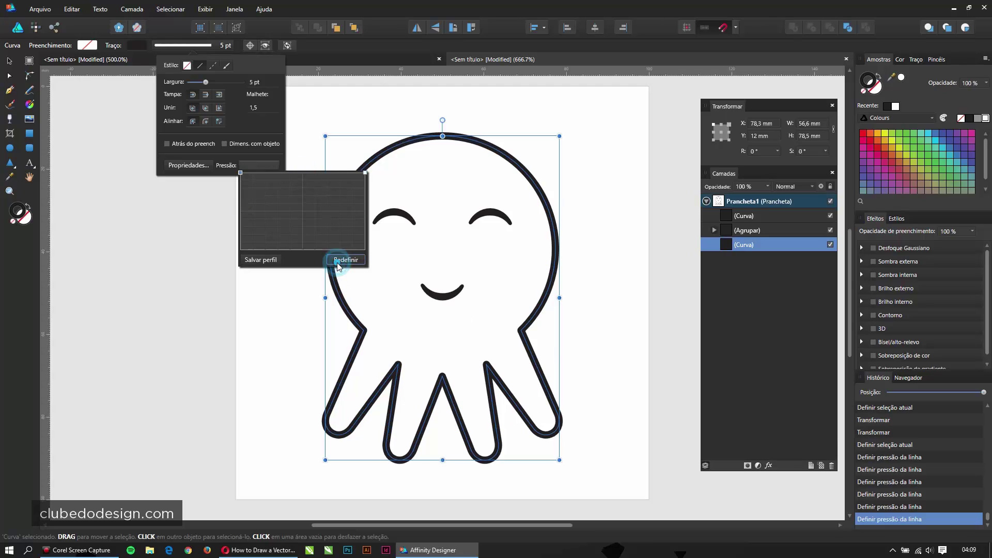
pyautogui.click(650, 258)
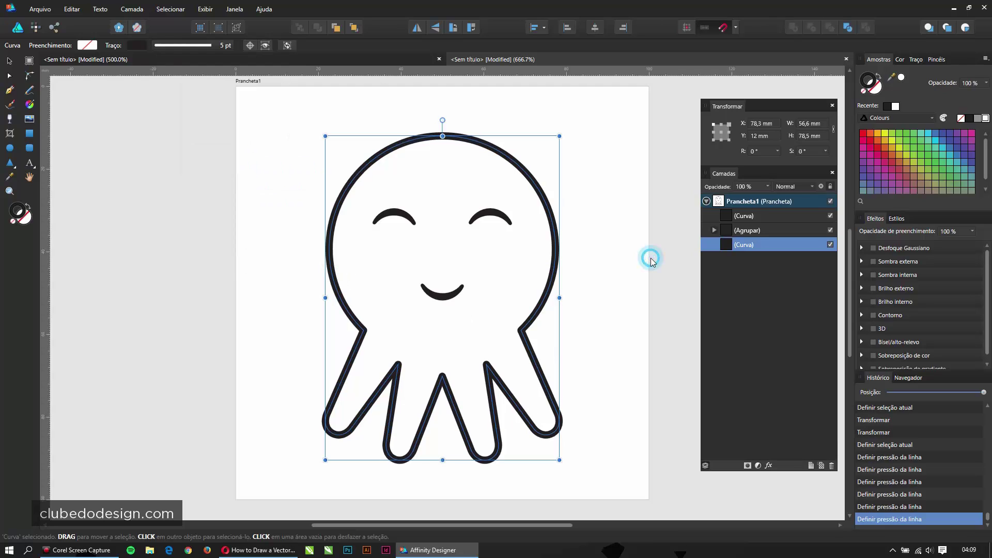
pyautogui.click(666, 380)
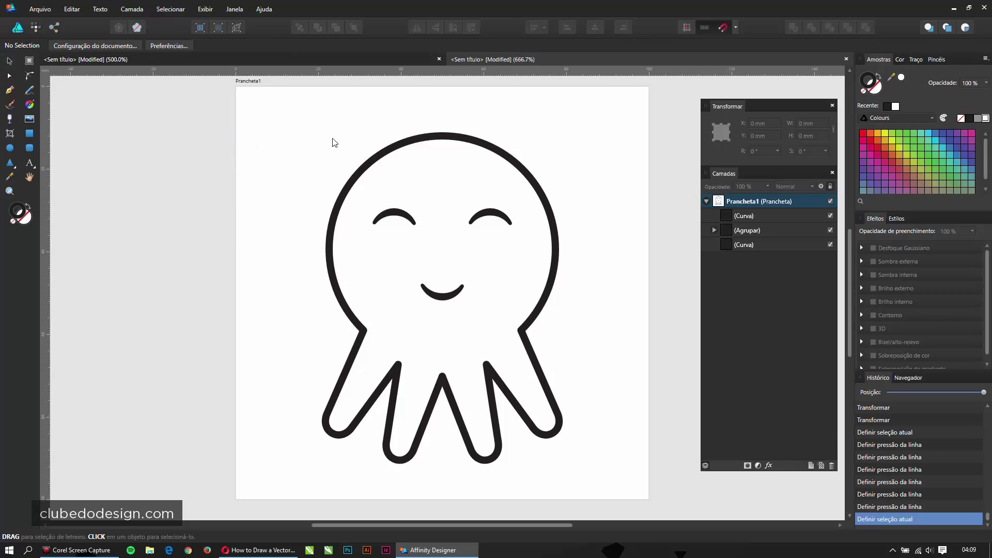
# Try to expand the strokes of the eye group and the smile together
pyautogui.click(406, 144)
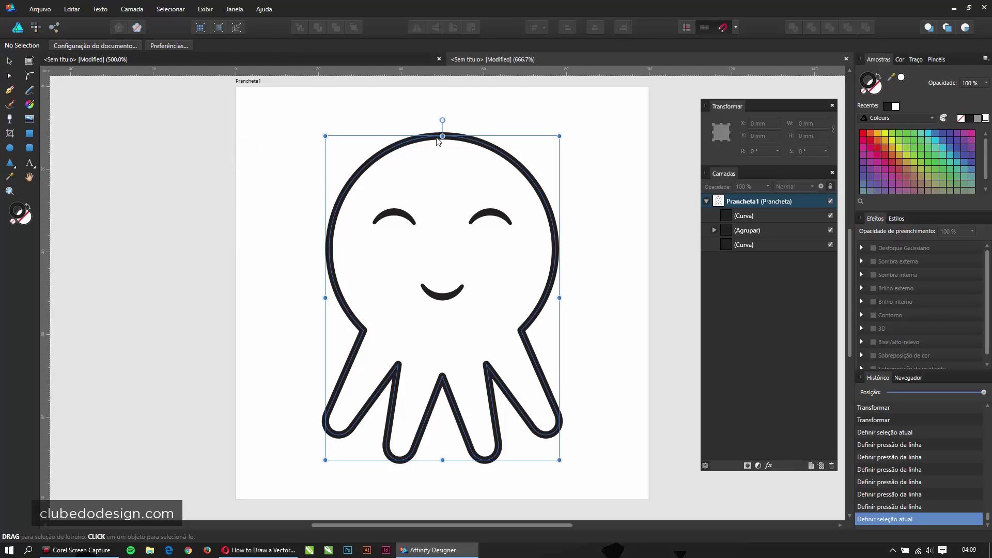
pyautogui.click(394, 213)
pyautogui.click(394, 213)
pyautogui.click(489, 216)
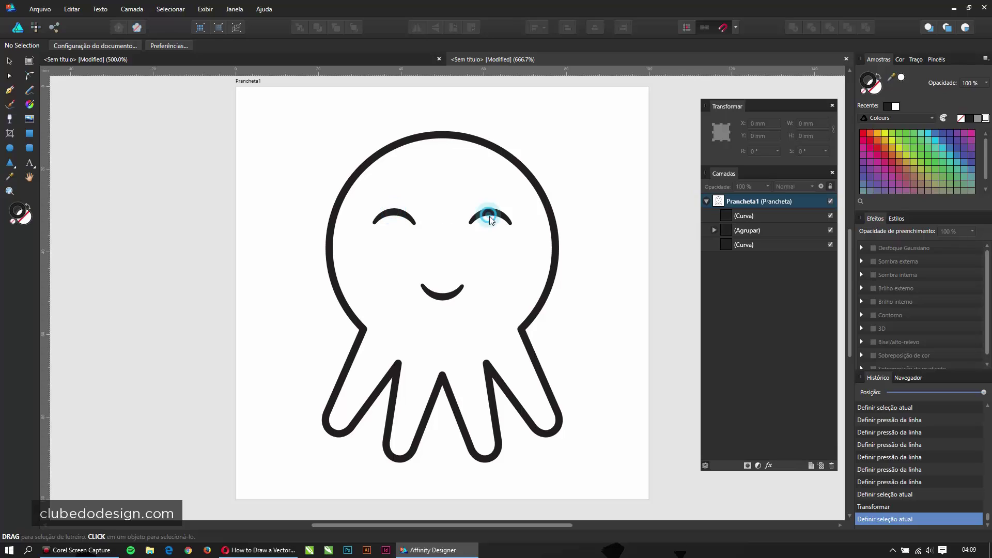
pyautogui.keyDown('shift'); pyautogui.click(442, 299); pyautogui.keyUp('shift')
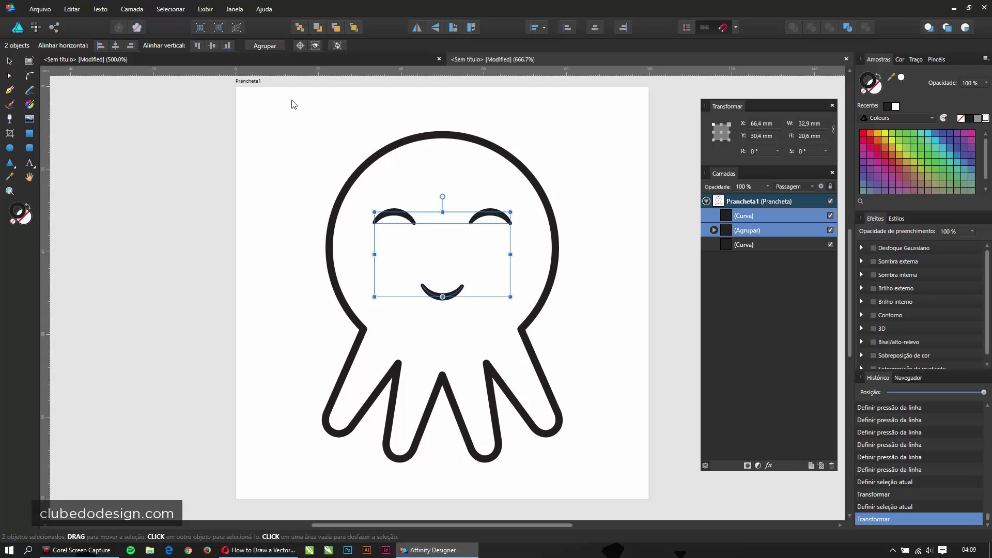
pyautogui.click(132, 9)
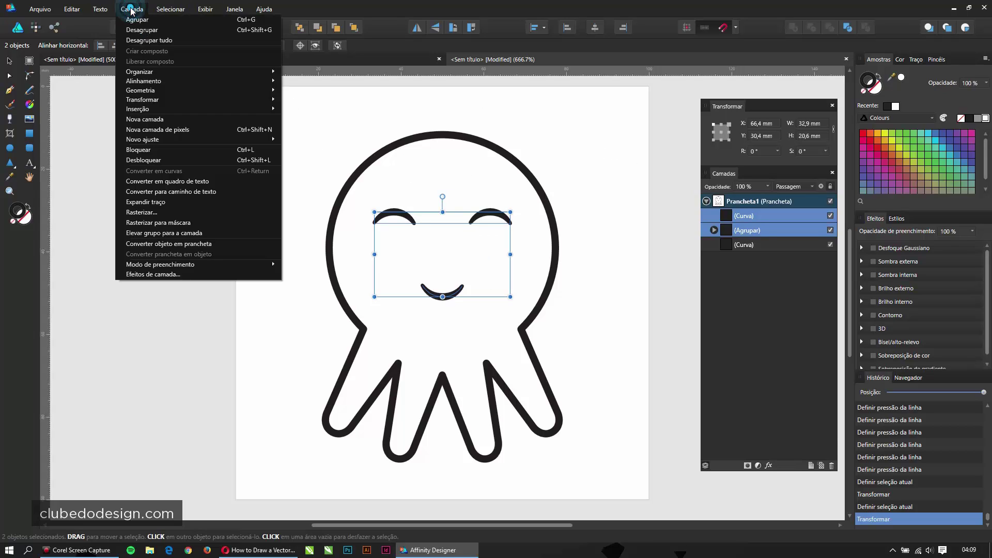
pyautogui.click(160, 201)
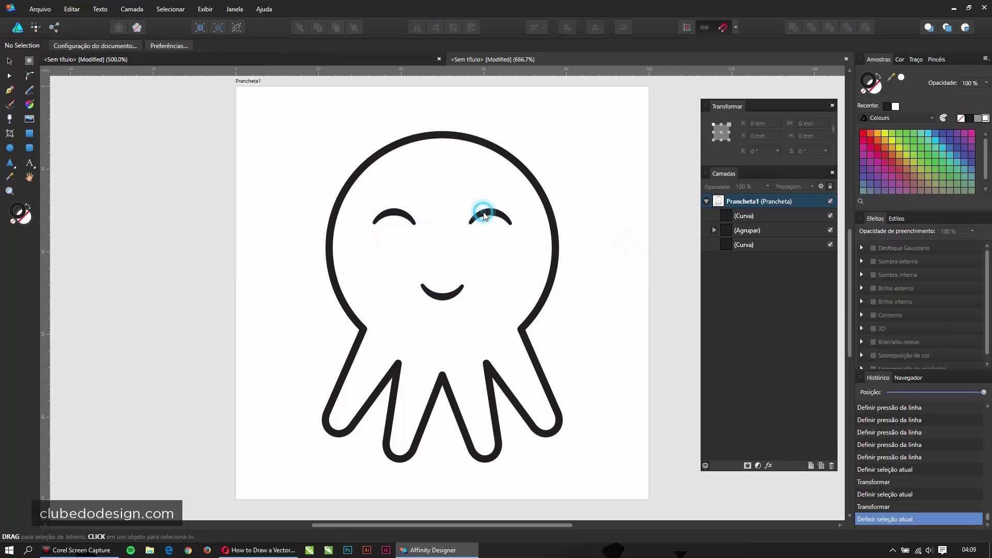
# Ungroup the enlarged eye arches so each eye is a separate curve
pyautogui.click(483, 215)
pyautogui.click(497, 216)
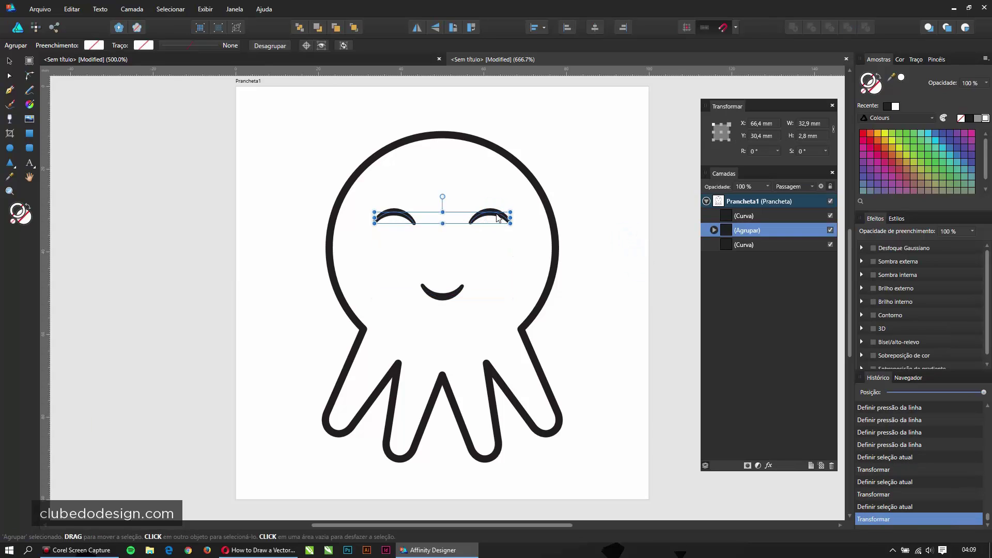
pyautogui.hotkey('ctrl', 'shift', 'g')
# Expand the strokes of both eyes and the smile into filled shapes
pyautogui.keyDown('shift'); pyautogui.click(443, 296); pyautogui.keyUp('shift')
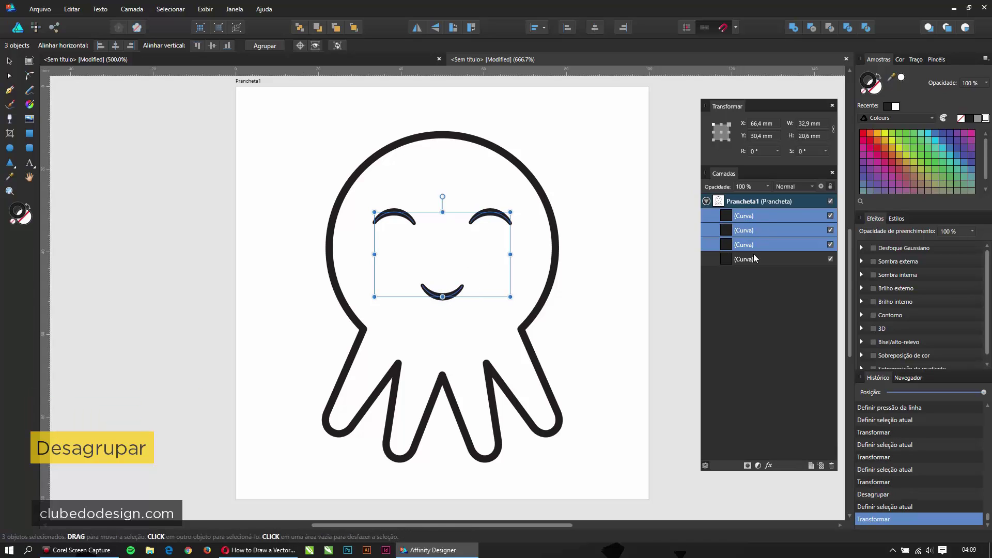
pyautogui.click(119, 11)
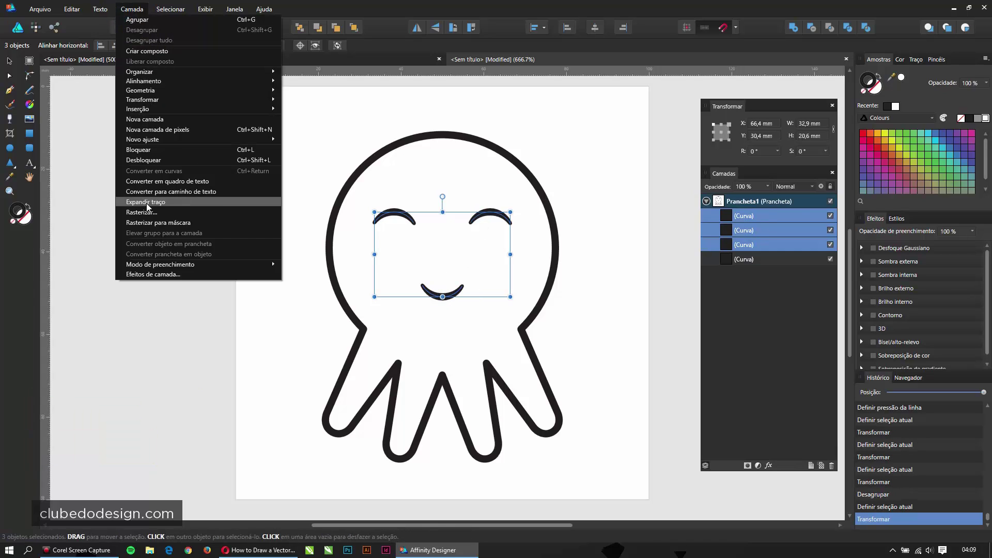
pyautogui.click(162, 203)
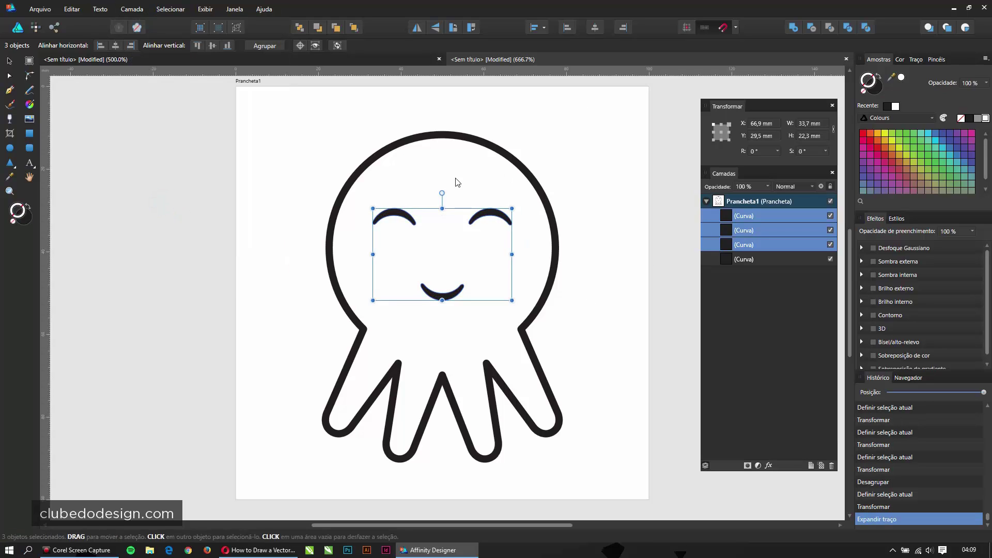
pyautogui.click(608, 251)
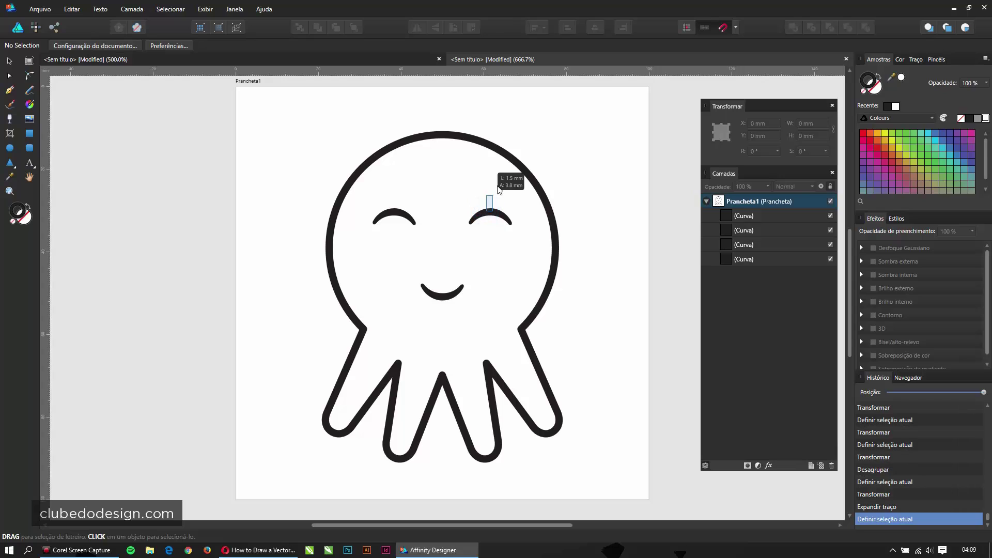
# Try moving the expanded right eye upward, undo the move, and check the smile and right eye shapes
pyautogui.click(491, 213)
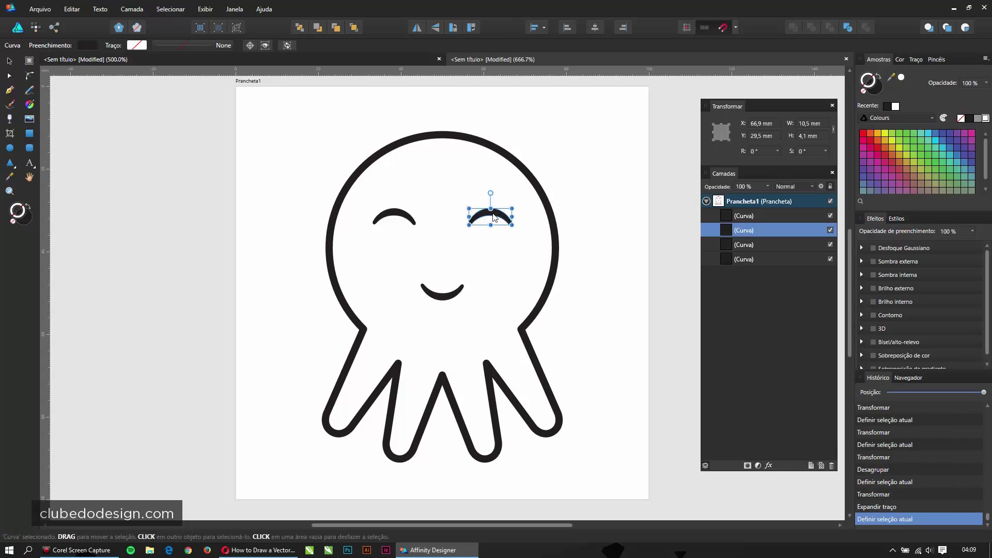
pyautogui.moveTo(492, 212); pyautogui.dragTo(513, 157)
pyautogui.hotkey('ctrl', 'z')
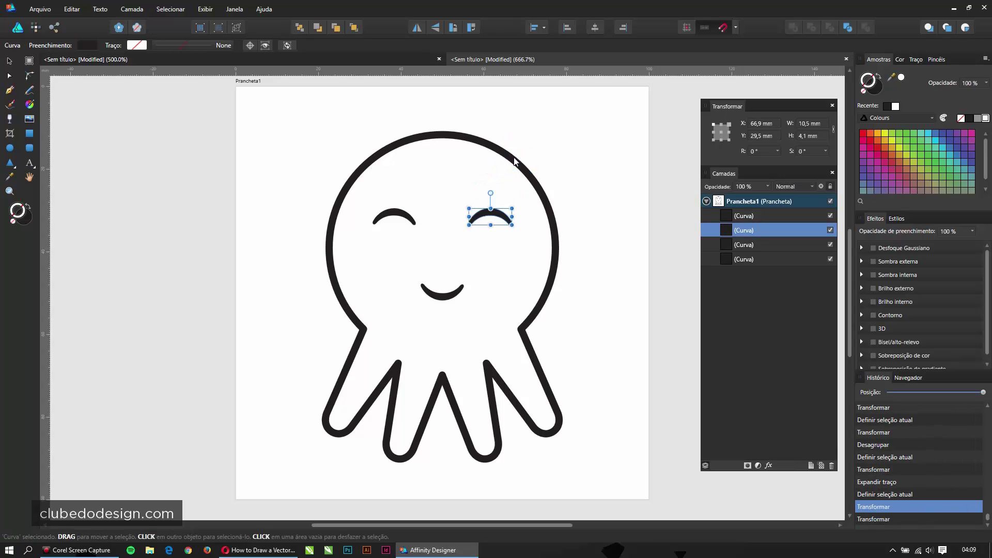
pyautogui.click(609, 222)
pyautogui.click(450, 300)
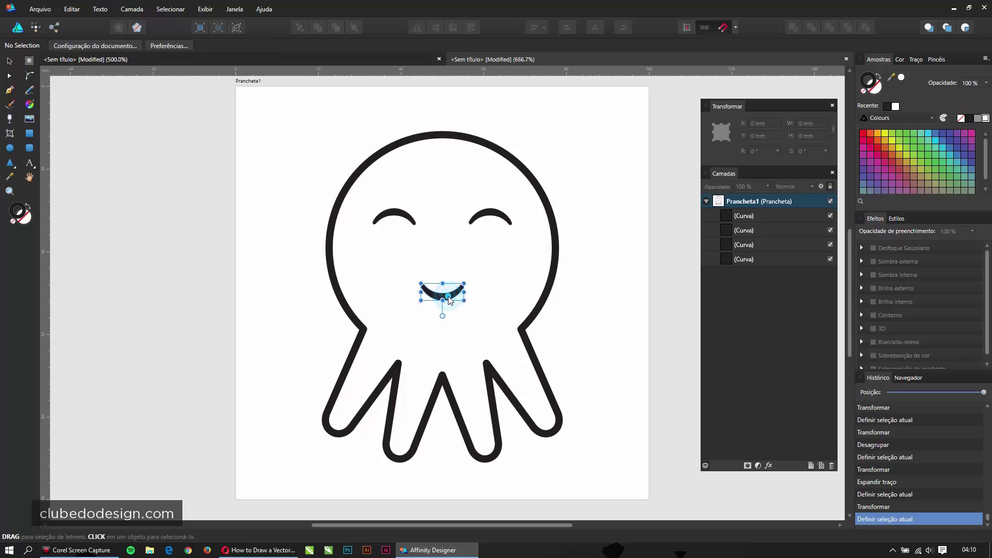
pyautogui.click(495, 213)
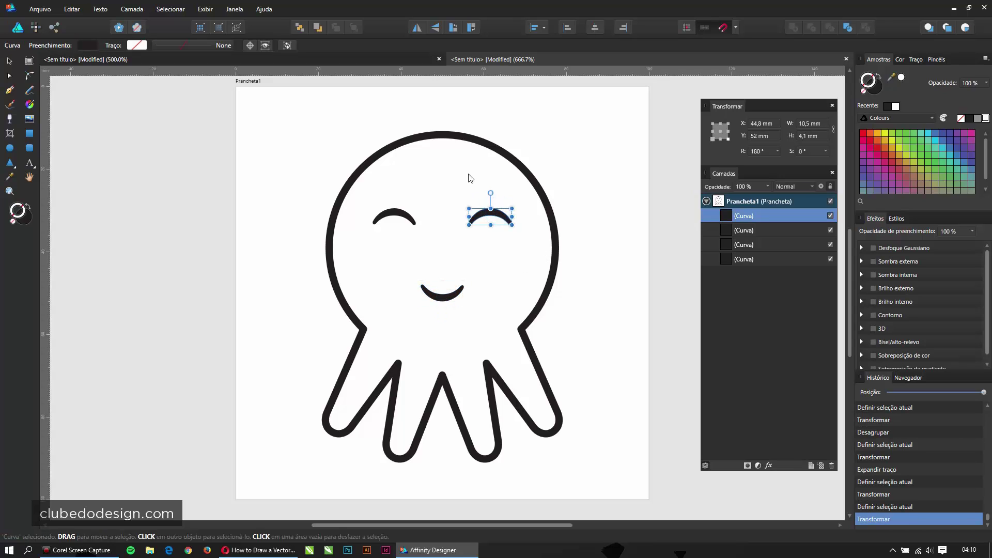
# Expand the stroke of the octopus body outline into a filled shape
pyautogui.click(455, 135)
pyautogui.click(133, 9)
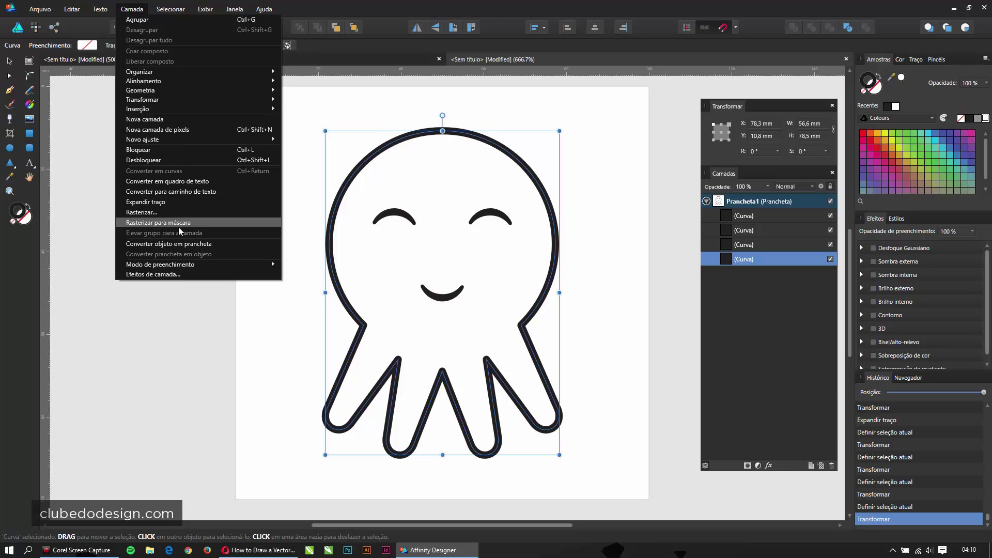
pyautogui.click(145, 201)
# Unite the expanded body outline, both eyes and the smile into a single shape
pyautogui.moveTo(291, 109); pyautogui.dragTo(649, 481)
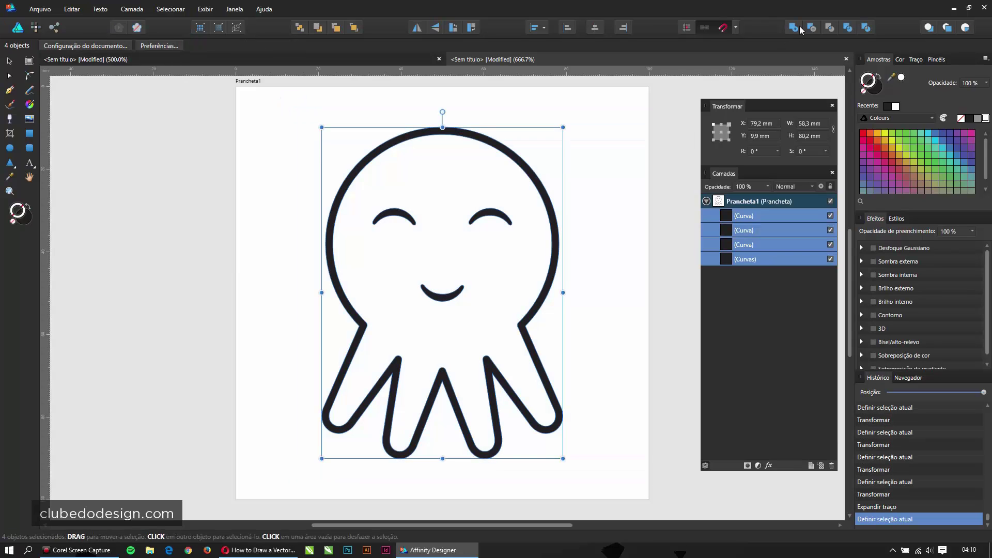
pyautogui.click(800, 26)
pyautogui.click(628, 127)
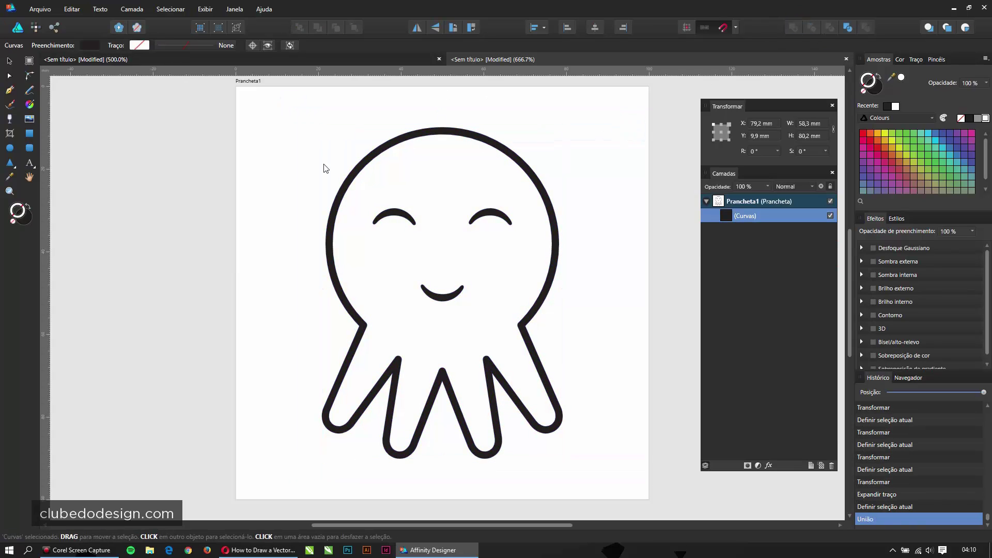
# Try blue, cyan and red fills on the united octopus shape and finish with a lime green fill and no stroke
pyautogui.click(456, 129)
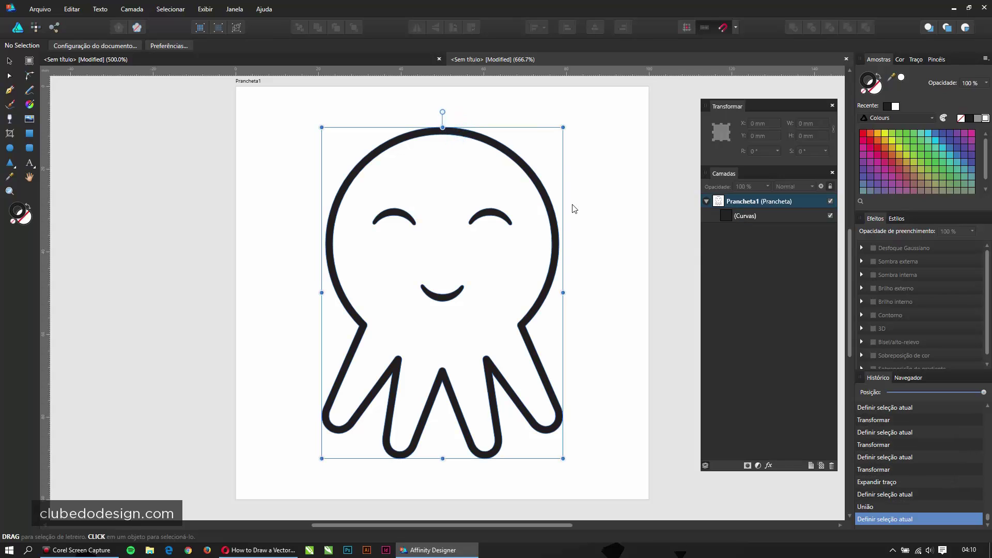
pyautogui.click(929, 134)
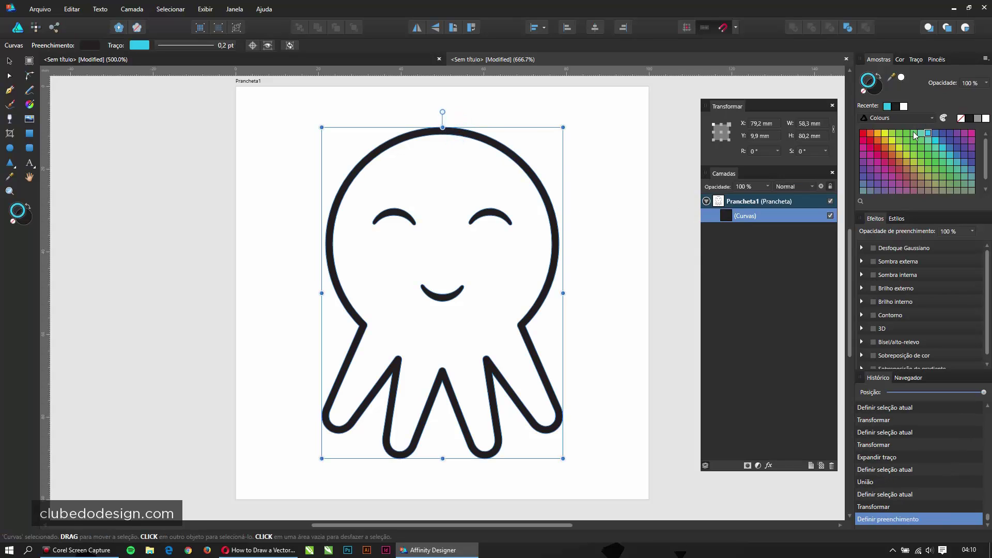
pyautogui.click(872, 93)
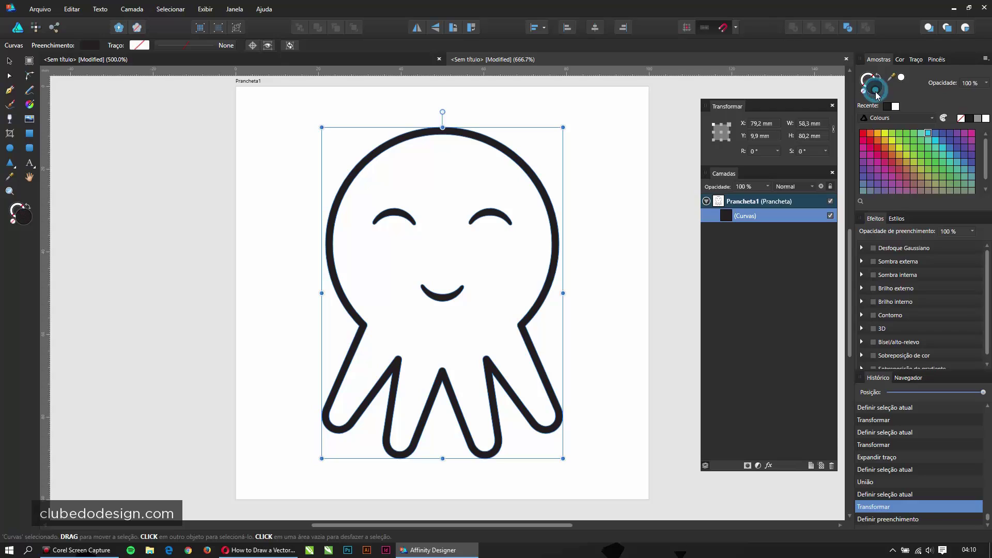
pyautogui.click(949, 148)
pyautogui.click(957, 162)
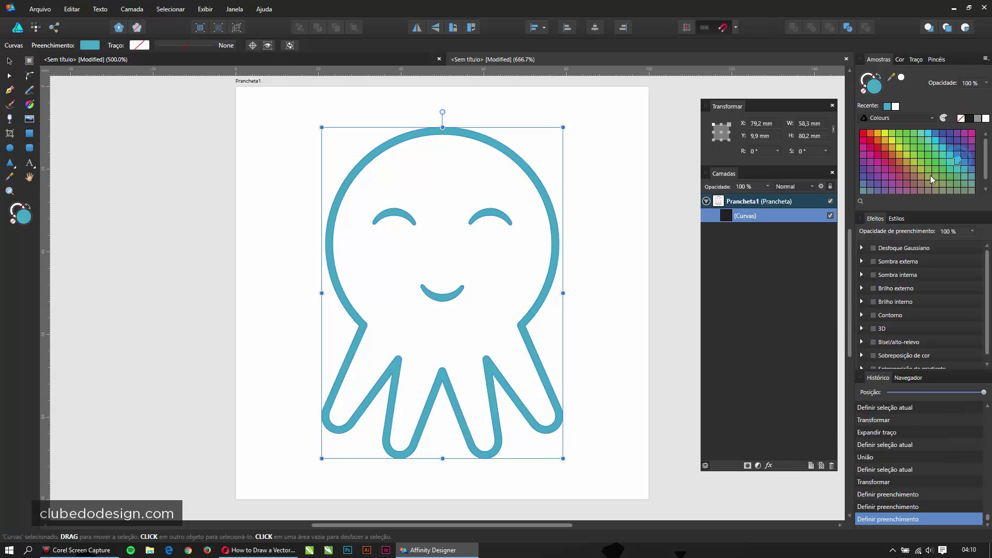
pyautogui.click(936, 139)
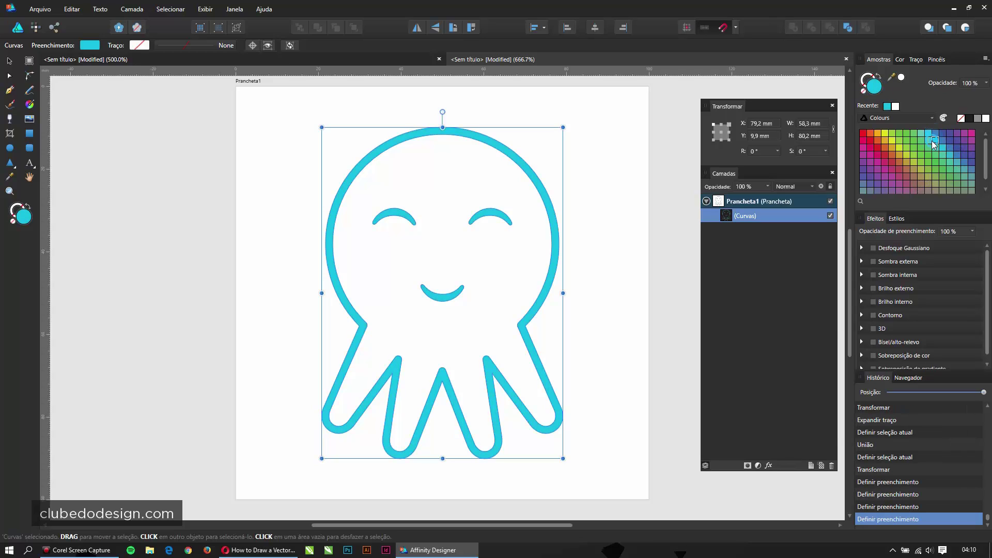
pyautogui.click(863, 135)
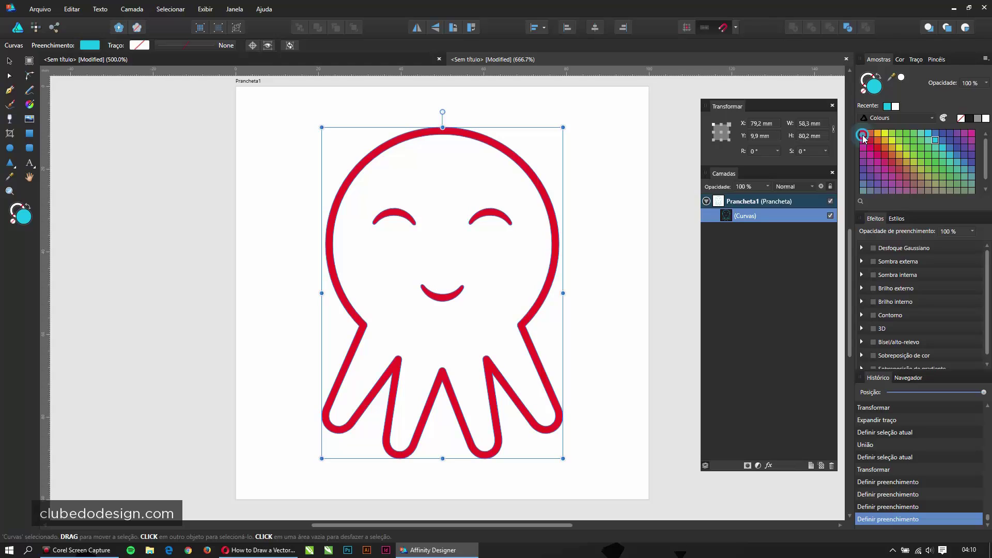
pyautogui.click(908, 144)
pyautogui.click(648, 248)
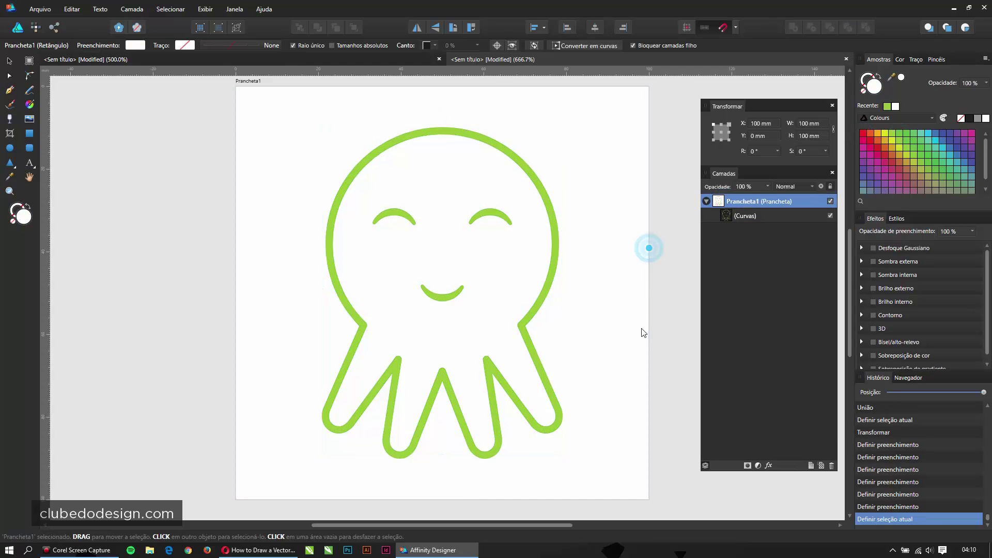
# Export the octopus as a PNG with the area set to the selection without background (Seleção sem plano de fundo)
pyautogui.click(491, 137)
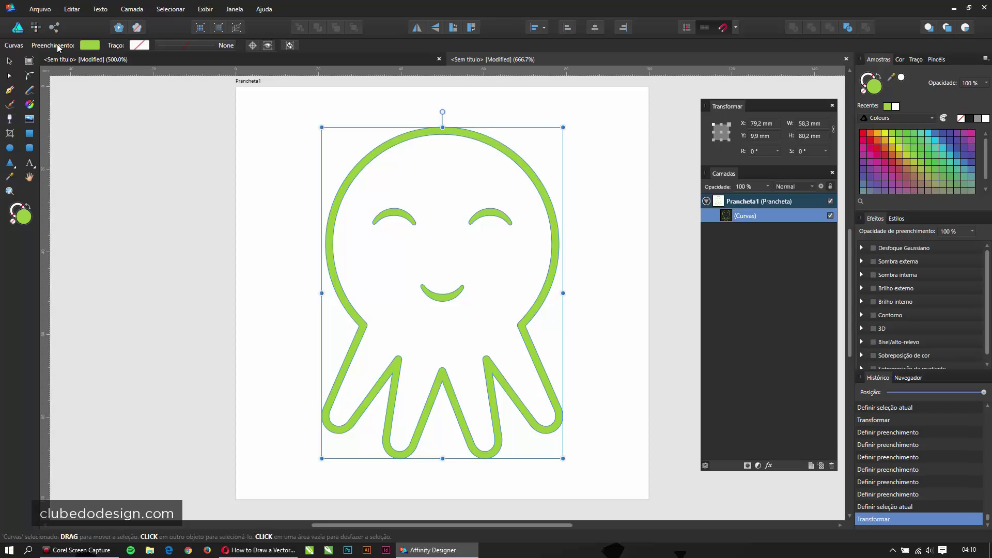
pyautogui.click(40, 10)
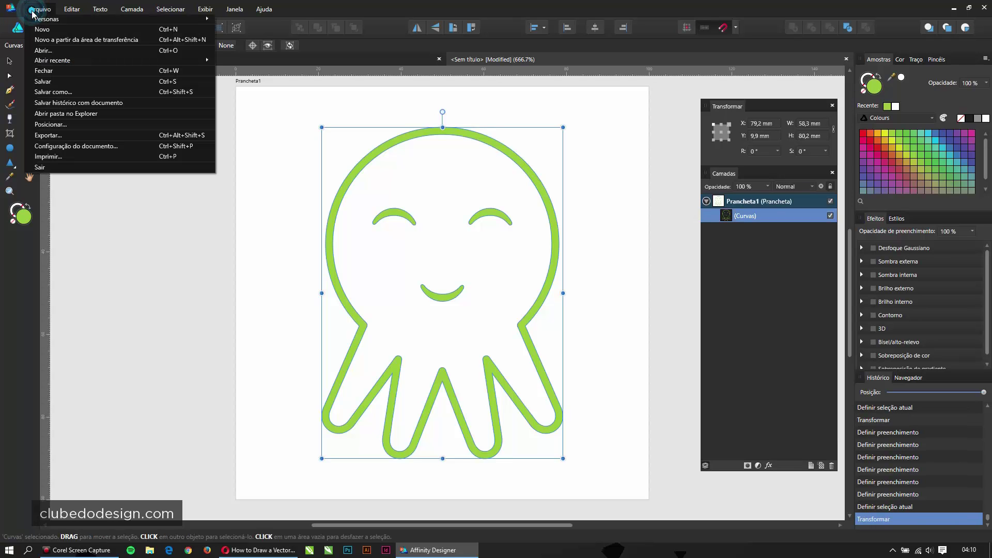
pyautogui.click(50, 135)
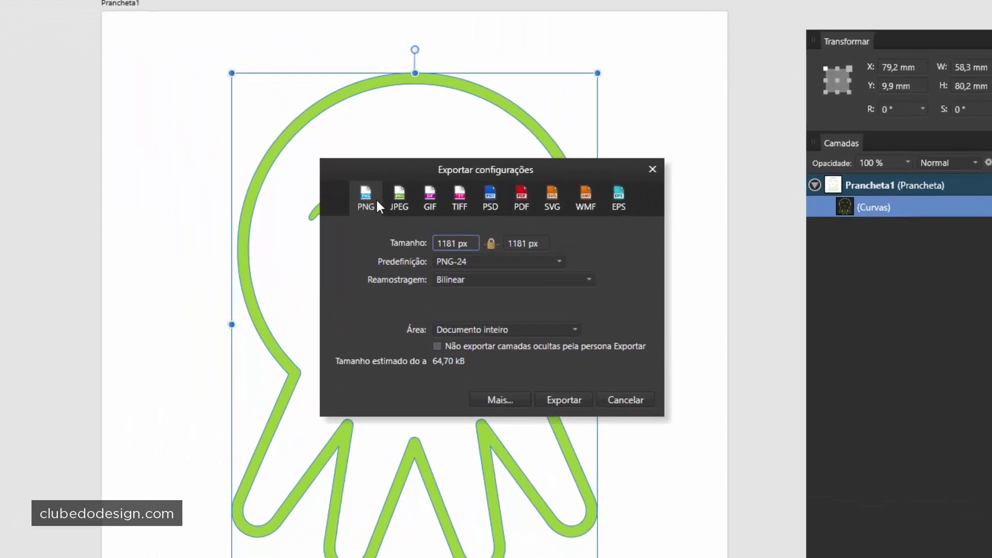
pyautogui.click(368, 197)
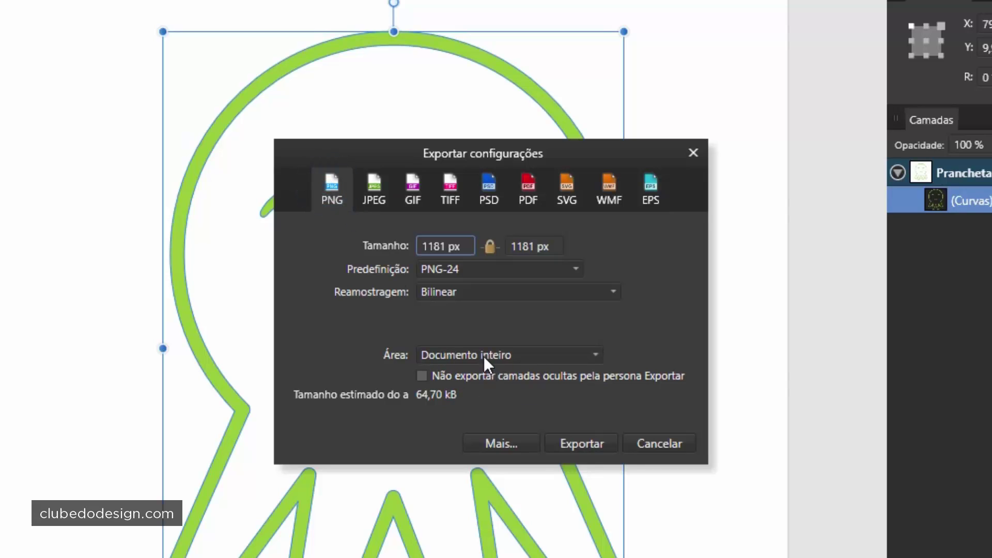
pyautogui.click(486, 354)
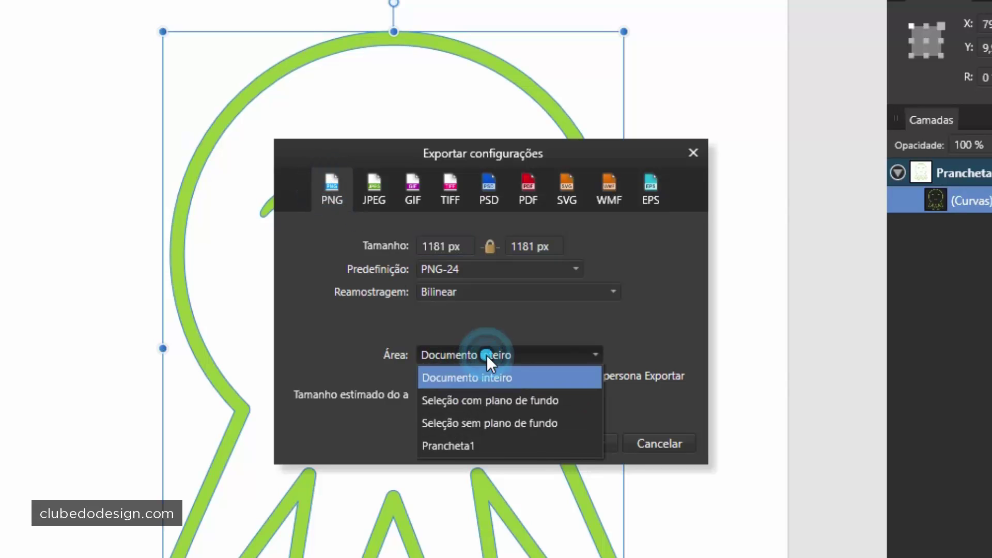
pyautogui.click(489, 422)
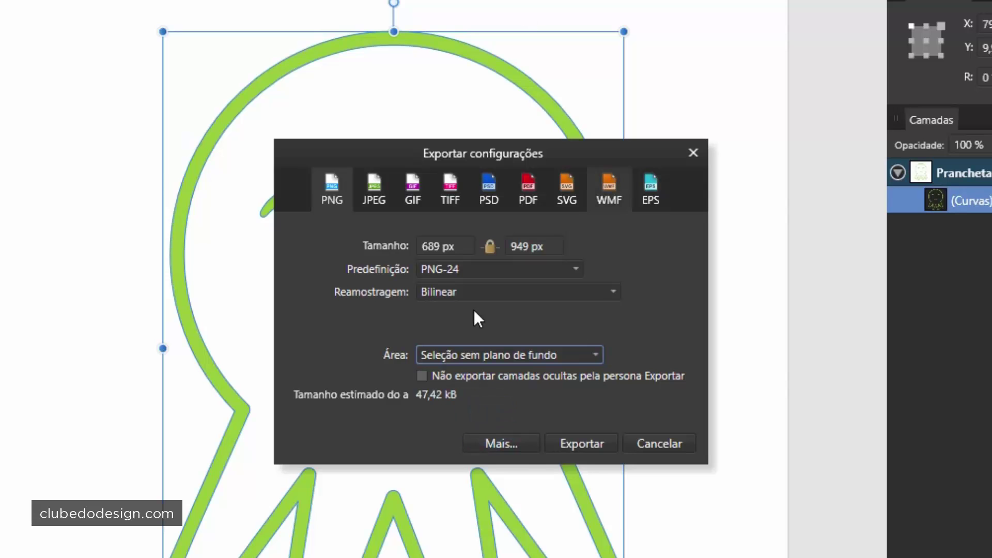
pyautogui.click(332, 182)
pyautogui.click(574, 442)
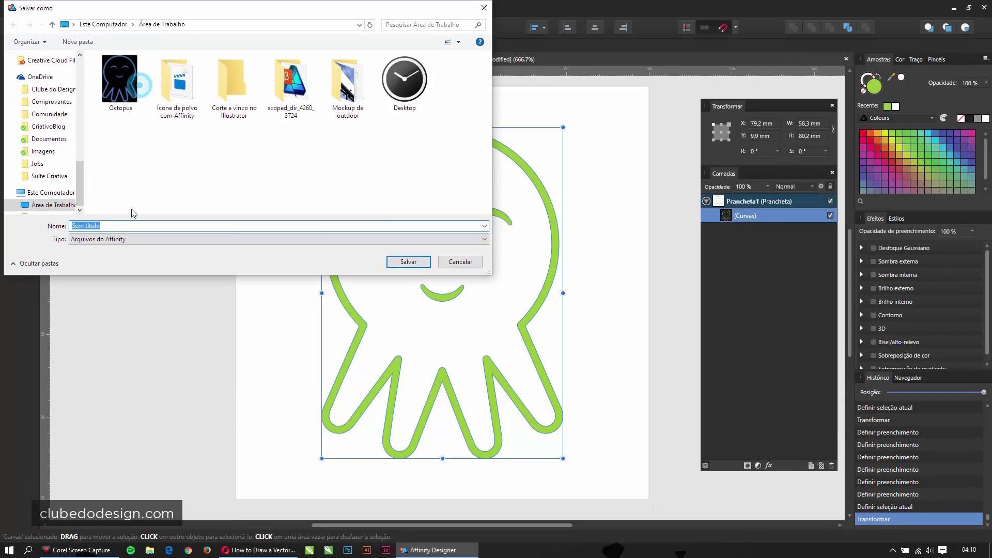
# Save the exported image on the desktop as Octopus2, basing the name on the existing Octopus file
pyautogui.click(118, 78)
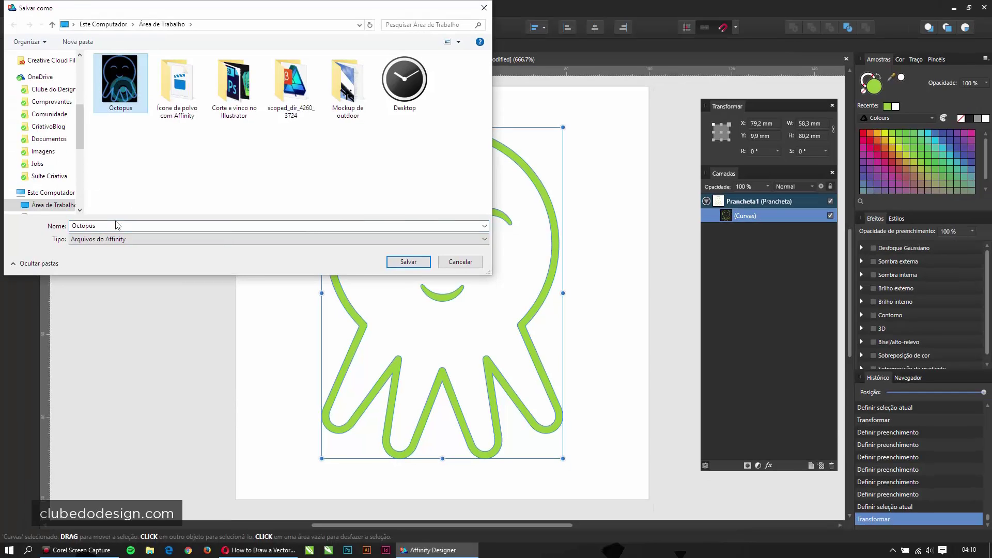
pyautogui.doubleClick(87, 225)
pyautogui.click(135, 228)
pyautogui.write('2')
pyautogui.press('Return')
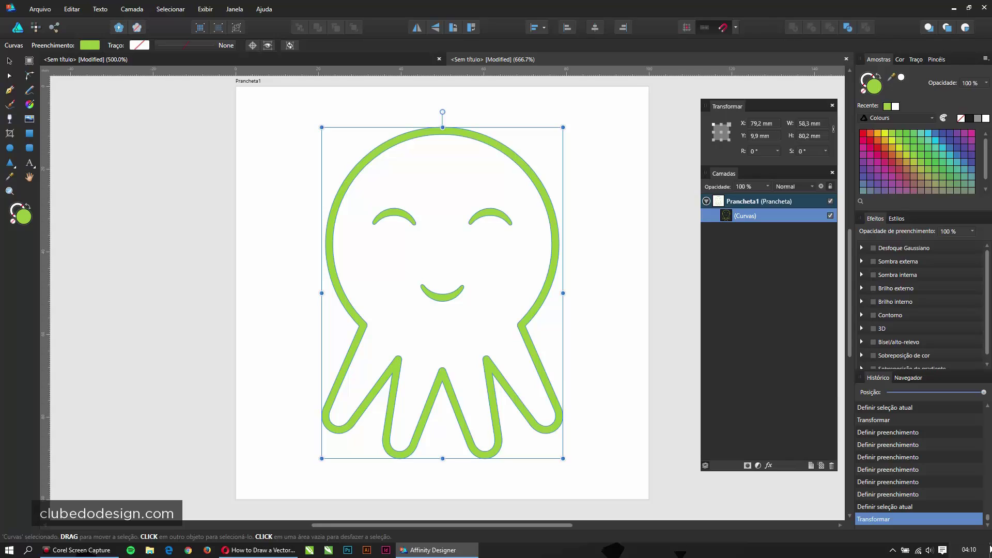
# Switch to the Windows desktop and open the exported Octopus2 image to check its transparent background
pyautogui.click(990, 549)
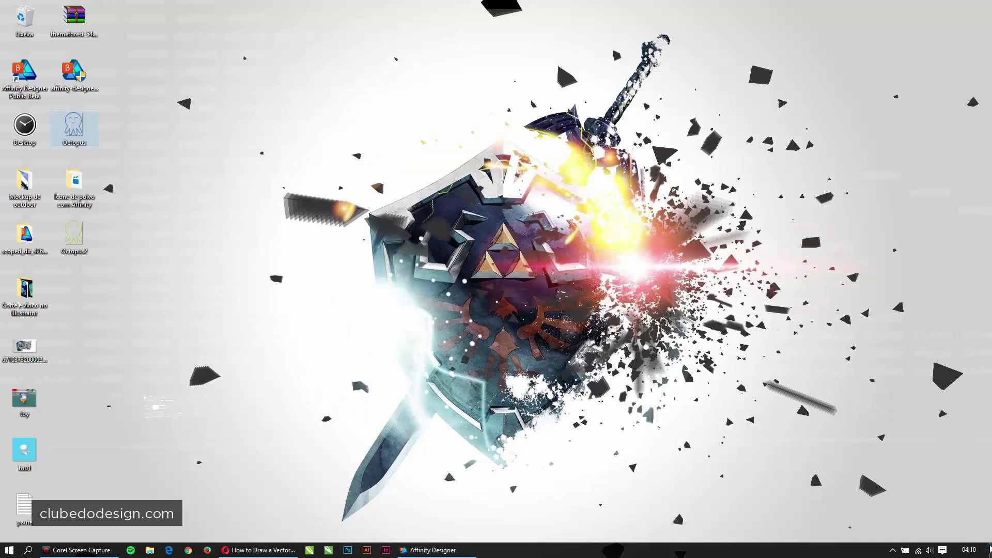
pyautogui.doubleClick(75, 237)
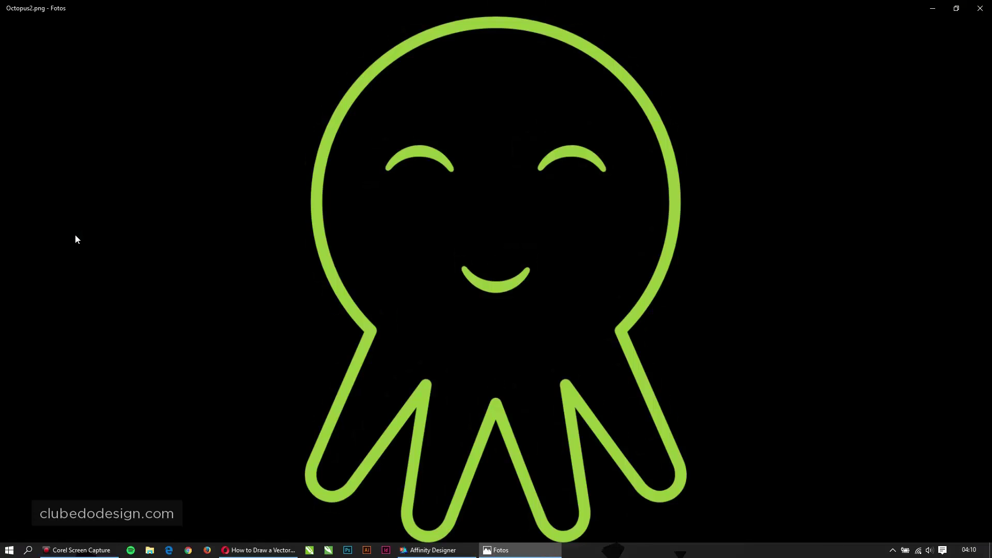